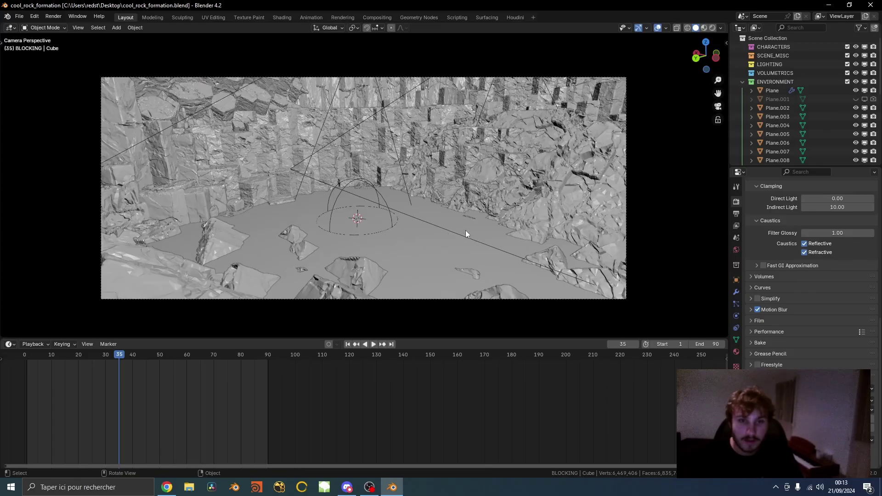
- Maximize the viewport and examine how the rock pieces are assembled from outside the camera view
middle_drag(467, 235, 481, 337)
key(ctrl+space)
click(326, 189)
middle_drag(514, 264, 393, 239)
scroll(483, 258, down, 4)
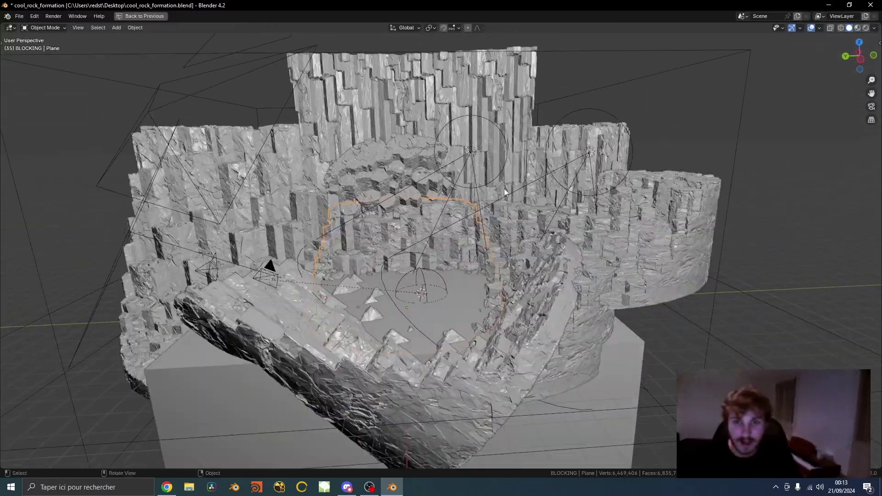
scroll(511, 236, up, 10)
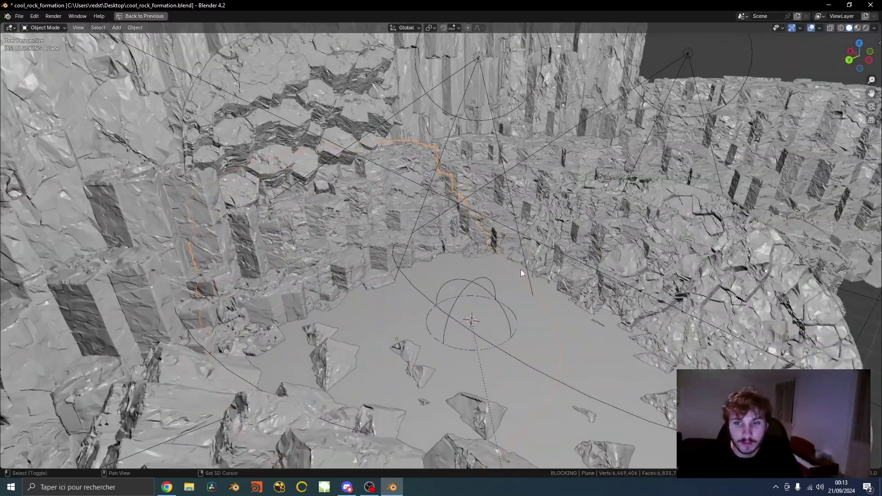
shift+middle_drag(520, 269, 501, 281)
click(627, 241)
shift+middle_drag(523, 220, 504, 239)
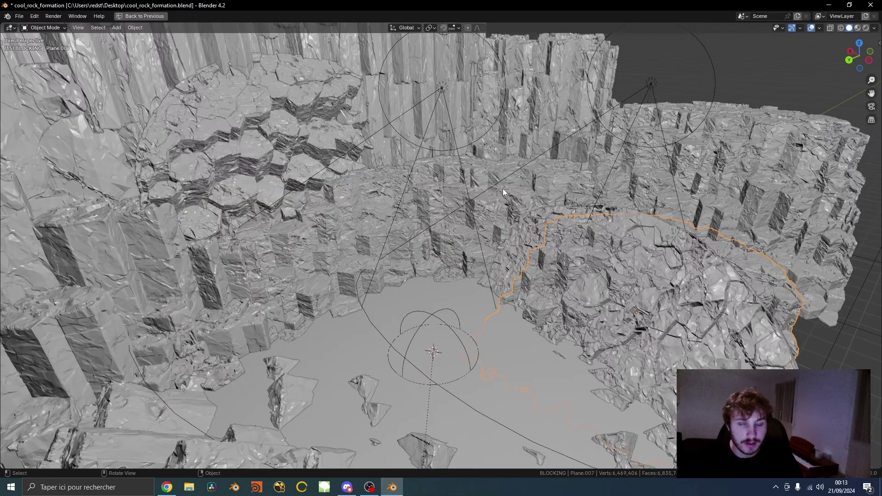
scroll(526, 236, up, 2)
shift+middle_drag(391, 220, 449, 248)
- Isolate the central stepped rock piece in local view and inspect it in rendered shading
click(478, 260)
scroll(449, 247, down, 4)
shift+middle_drag(497, 269, 483, 235)
scroll(483, 235, up, 3)
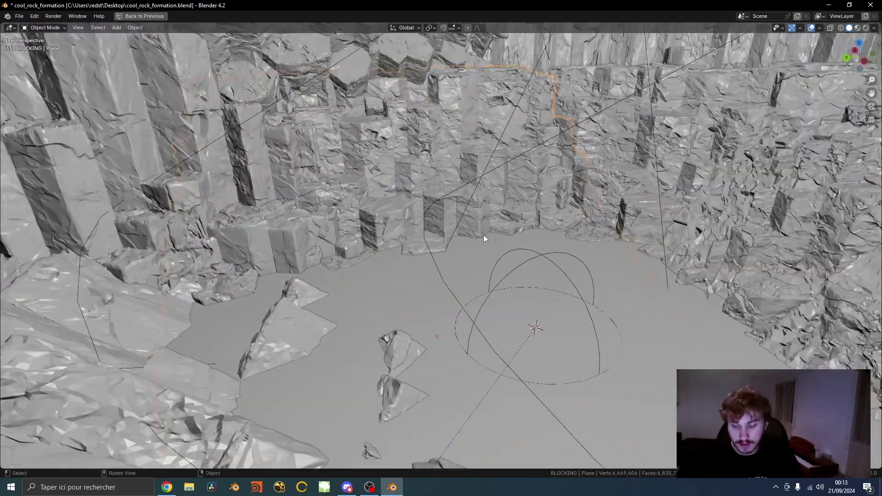
key(KP_Divide)
mouse_move(534, 302)
middle_down()
mouse_move(481, 343)
mouse_move(556, 268)
mouse_move(525, 286)
mouse_move(473, 280)
middle_up()
scroll(473, 280, up, 2)
key(z)
click(529, 248)
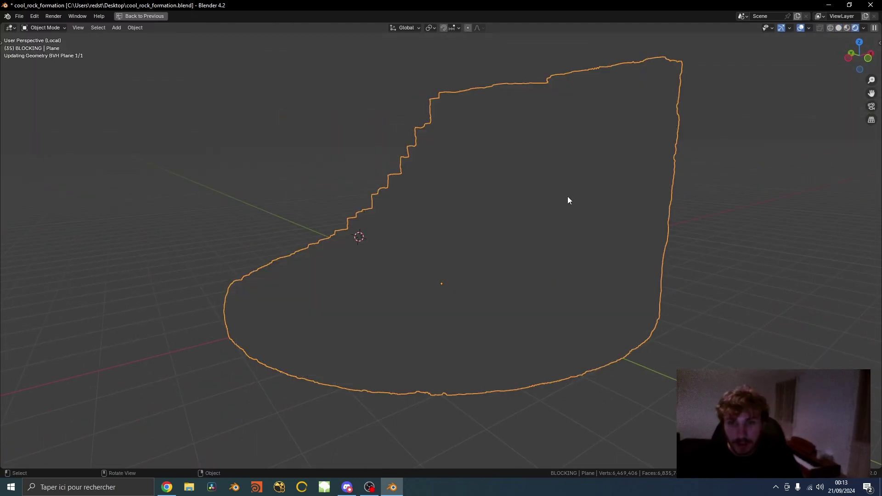
middle_drag(568, 198, 570, 260)
scroll(570, 260, down, 2)
middle_drag(501, 290, 564, 282)
scroll(563, 283, up, 3)
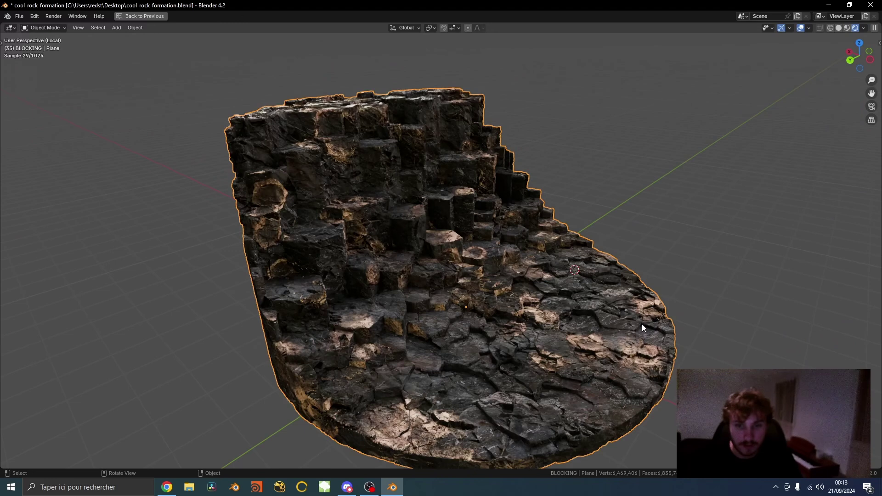
shift+middle_drag(642, 326, 623, 289)
- Exit local view and examine the whole rock scene rendered with its own world lighting
key(KP_Divide)
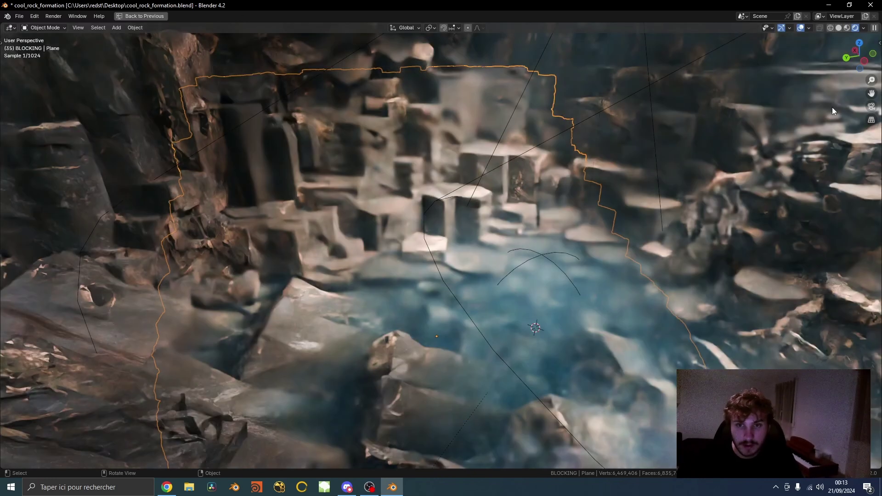
middle_drag(746, 185, 713, 191)
scroll(713, 192, down, 4)
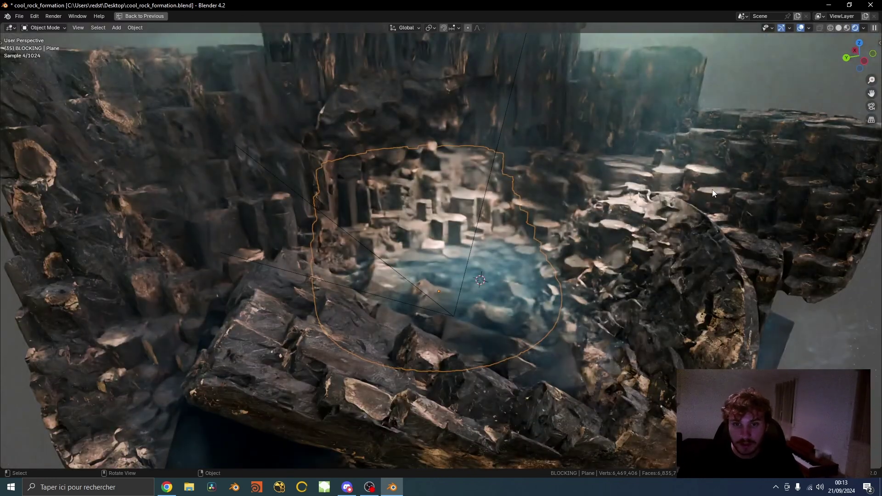
click(864, 28)
click(787, 104)
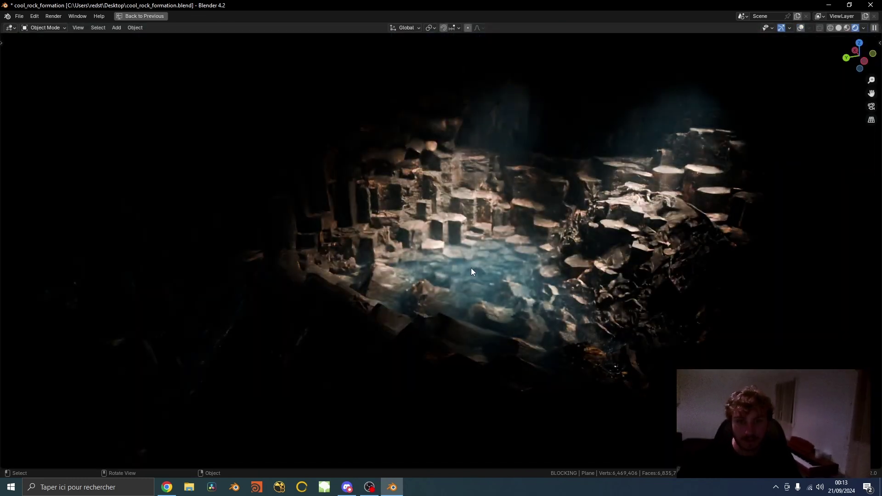
key(KP_0)
mouse_move(483, 277)
middle_down()
mouse_move(475, 299)
mouse_move(397, 305)
middle_up()
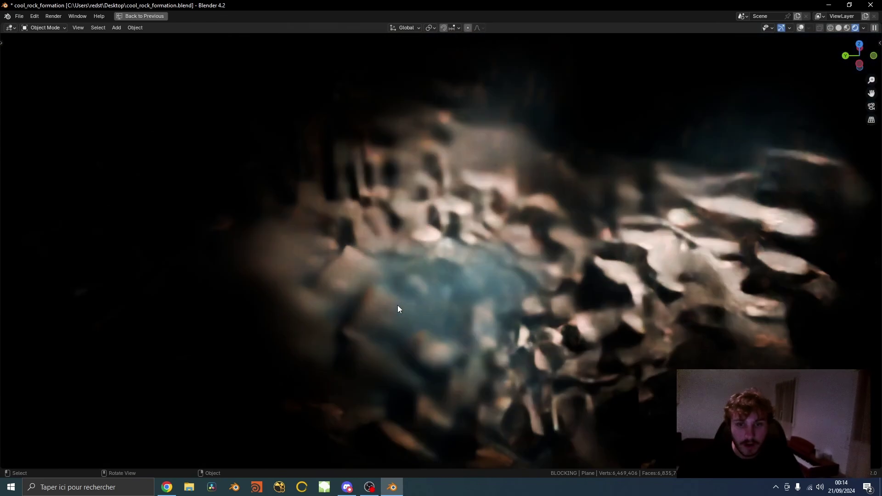
key(z)
click(468, 305)
middle_drag(530, 412, 505, 294)
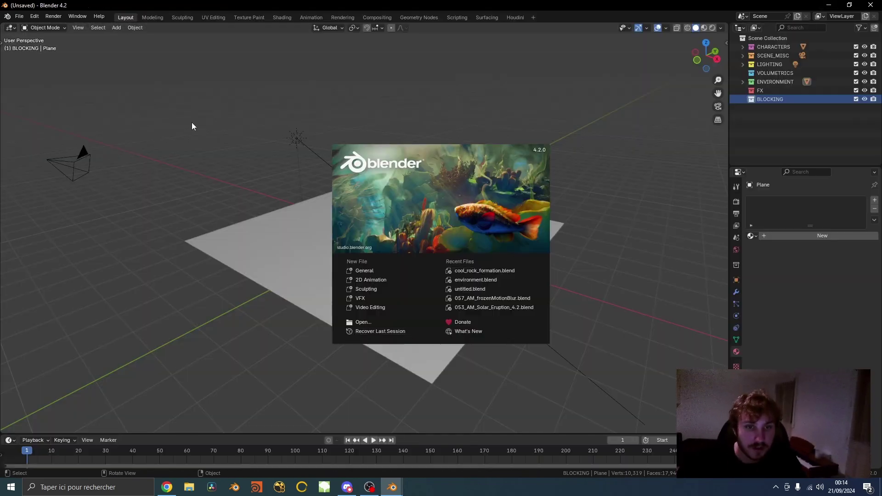
- Delete every object in the new scene and add a mesh plane at the origin
click(310, 170)
key(a)
key(Delete)
key(shift+a)
mouse_move(283, 174)
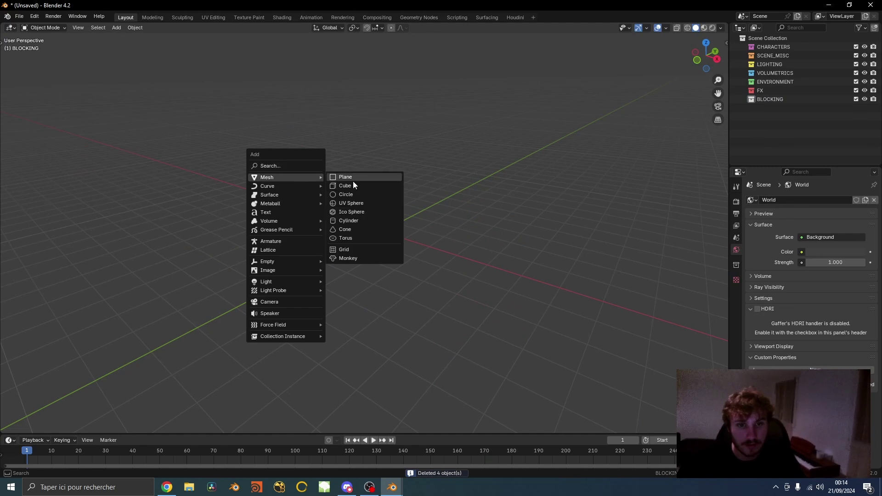
click(353, 181)
middle_drag(465, 261, 376, 262)
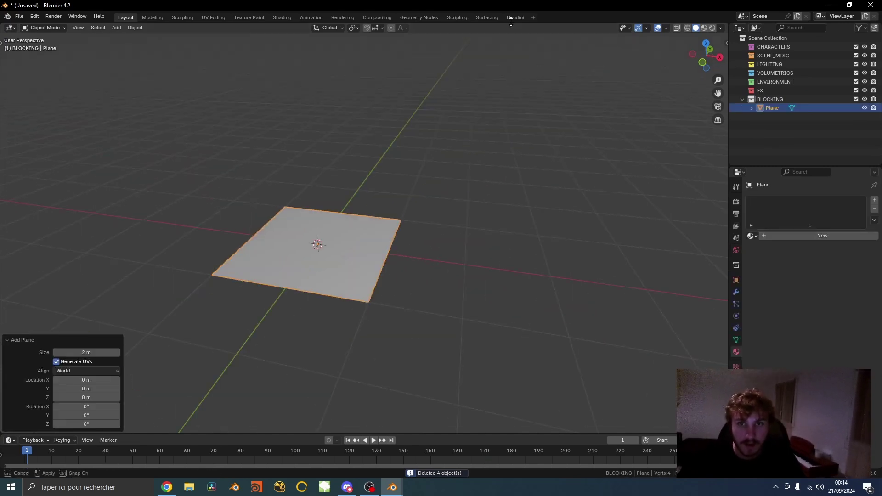
- Switch to the Houdini workspace and create a new Geometry Nodes modifier on the plane
click(514, 18)
scroll(234, 257, up, 6)
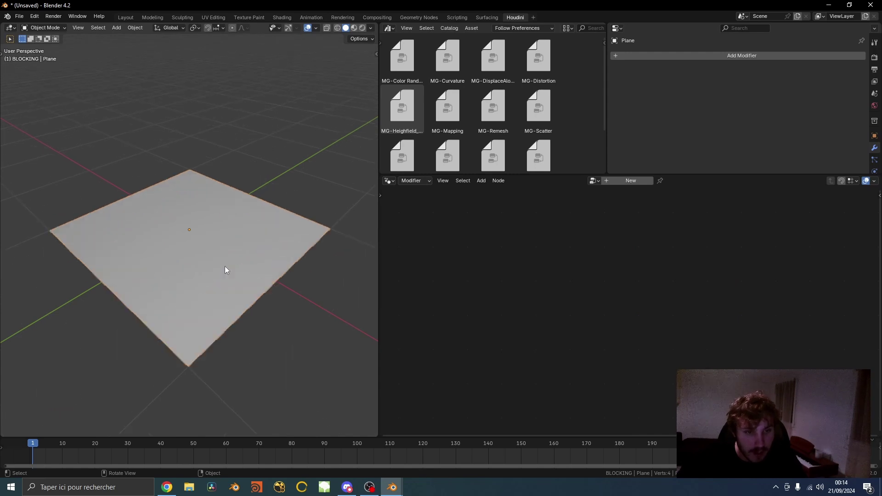
scroll(292, 359, down, 3)
middle_drag(294, 357, 309, 351)
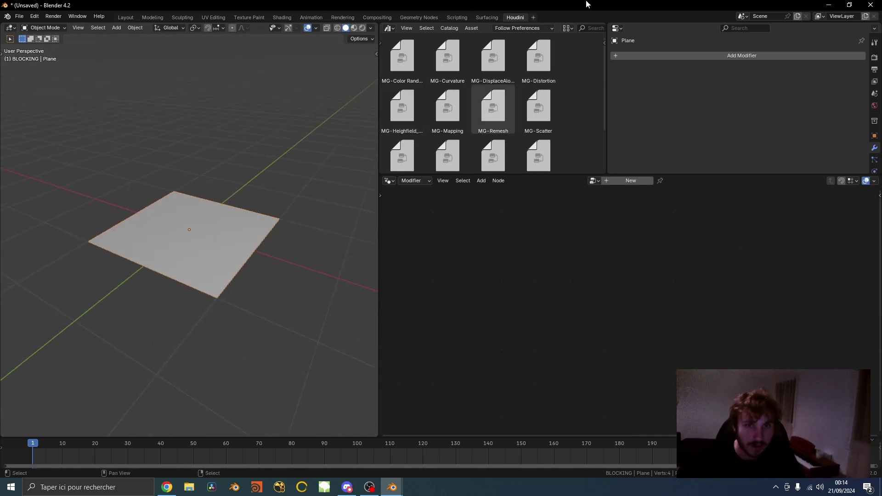
click(21, 17)
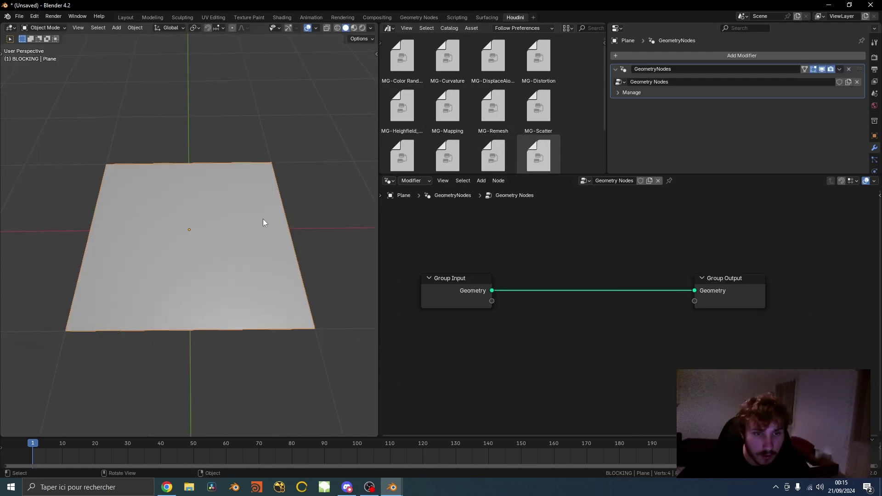
middle_drag(262, 219, 354, 175)
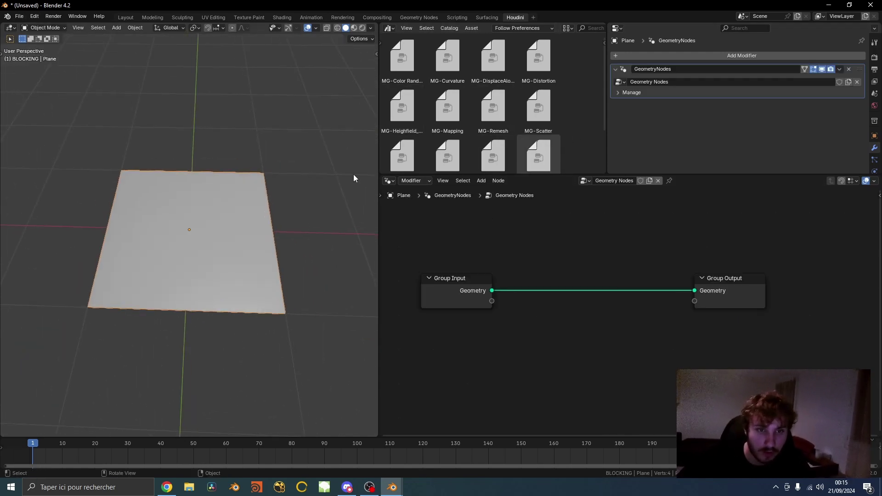
scroll(228, 99, up, 2)
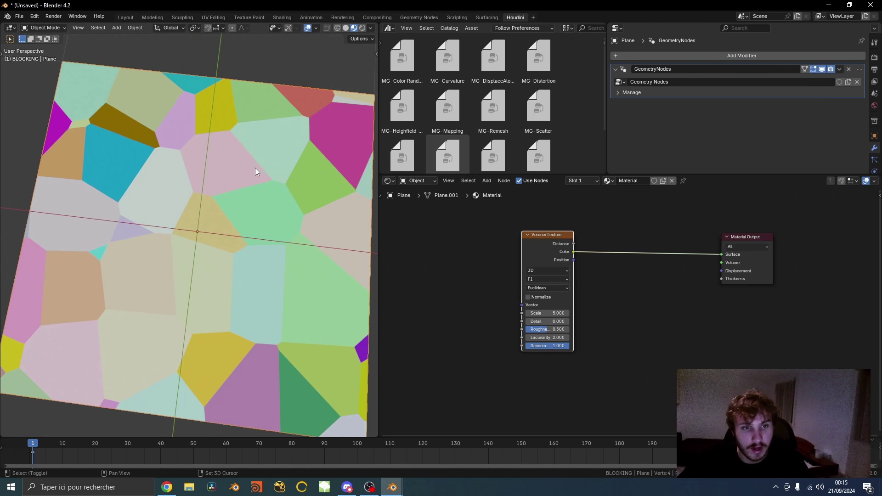
- Examine the shapes and edges of the Voronoi cells previewed on the plane
scroll(269, 257, up, 2)
shift+middle_drag(255, 167, 211, 186)
scroll(220, 217, down, 2)
scroll(211, 186, up, 1)
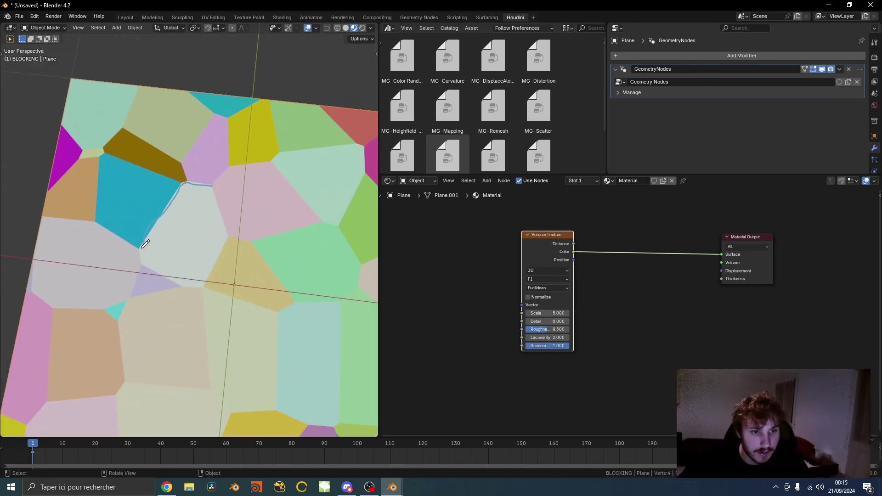
scroll(329, 244, down, 5)
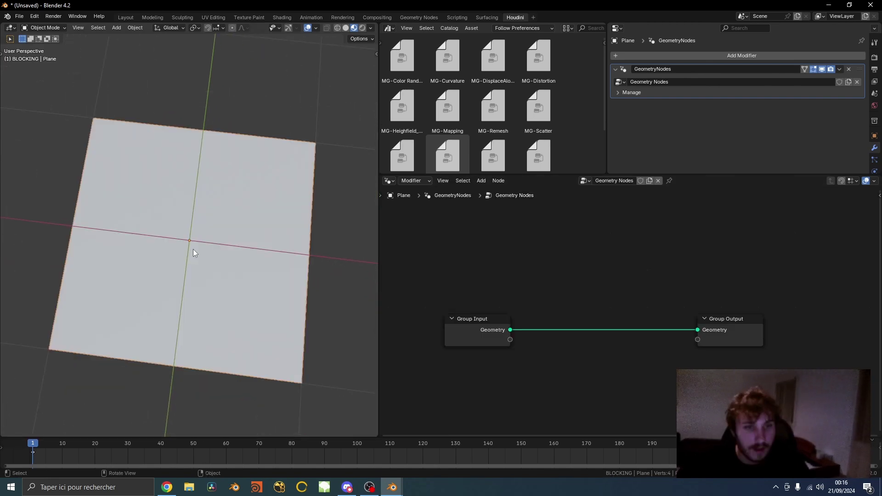
middle_drag(193, 249, 238, 225)
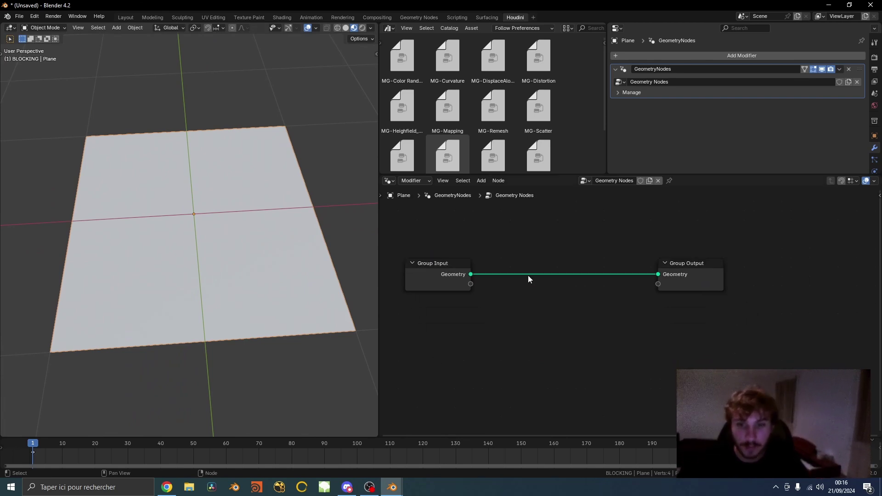
- Insert a Distribute Points on Faces node between the Group Input and the Group Output
key(shift+a)
click(548, 252)
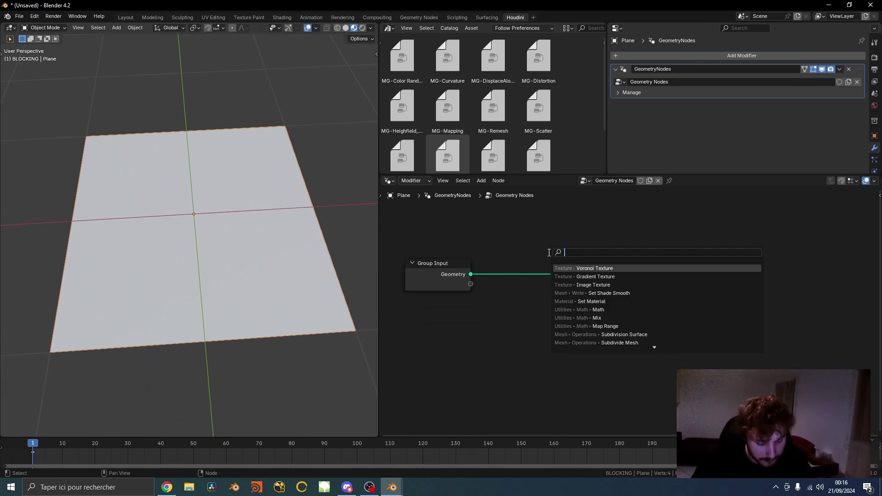
text(distri)
key(Return)
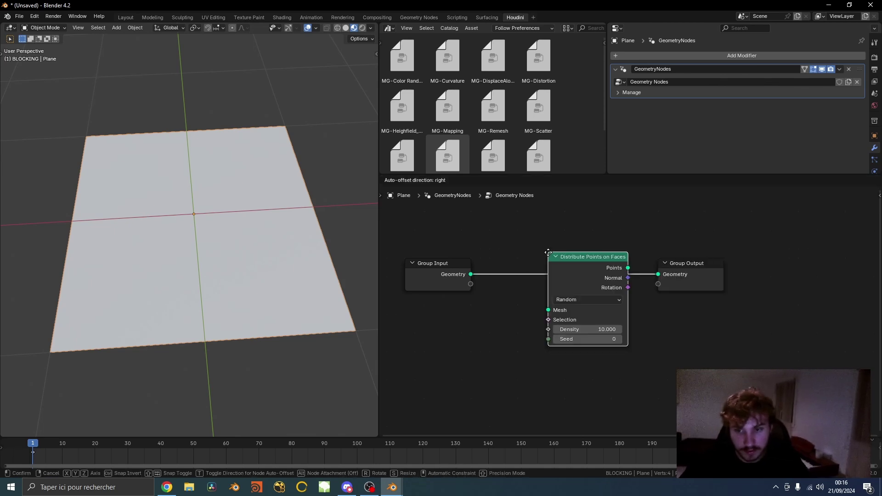
click(496, 249)
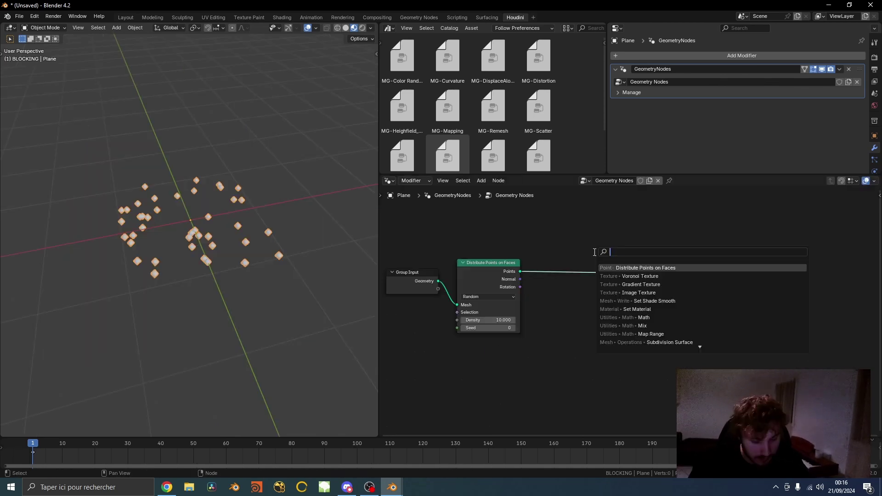
- Insert a Set Point Radius node after the distributed points, with a radius of 0.01 m
text(set poi)
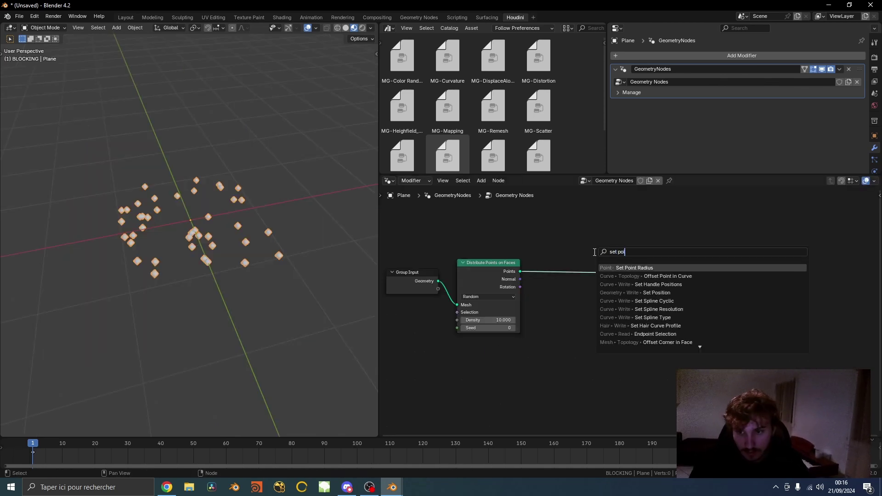
key(Return)
click(594, 252)
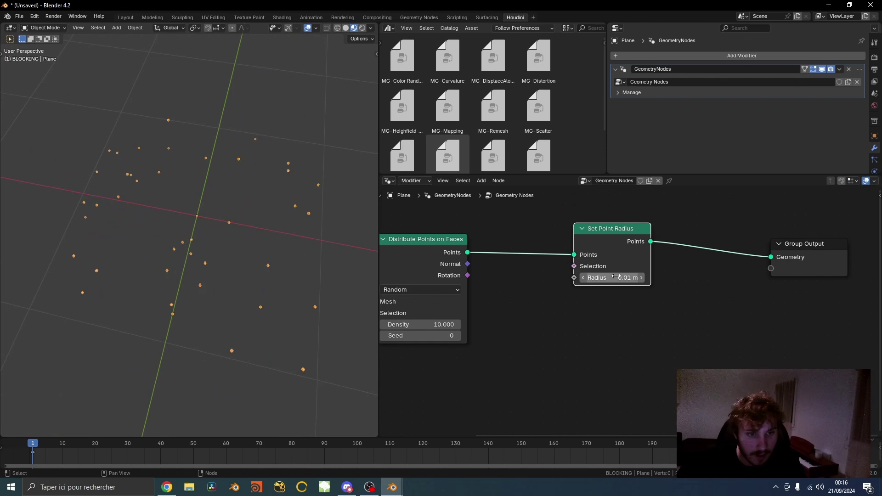
middle_drag(285, 304, 227, 289)
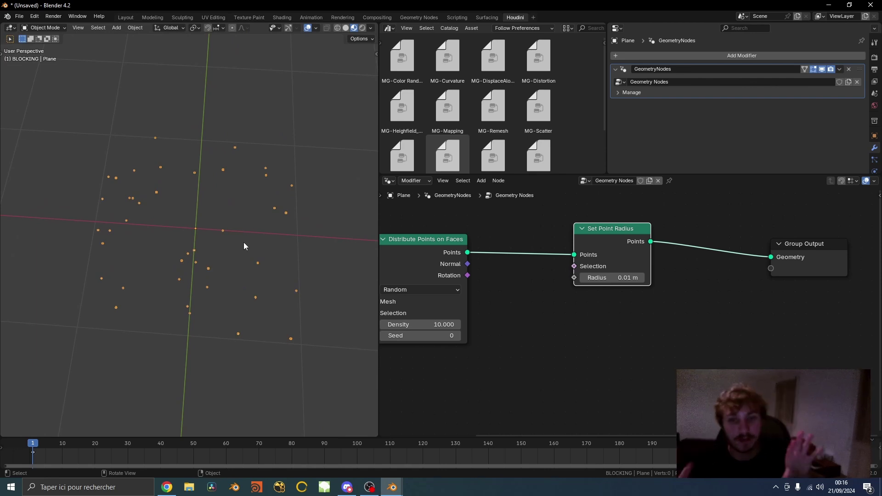
middle_drag(244, 242, 266, 244)
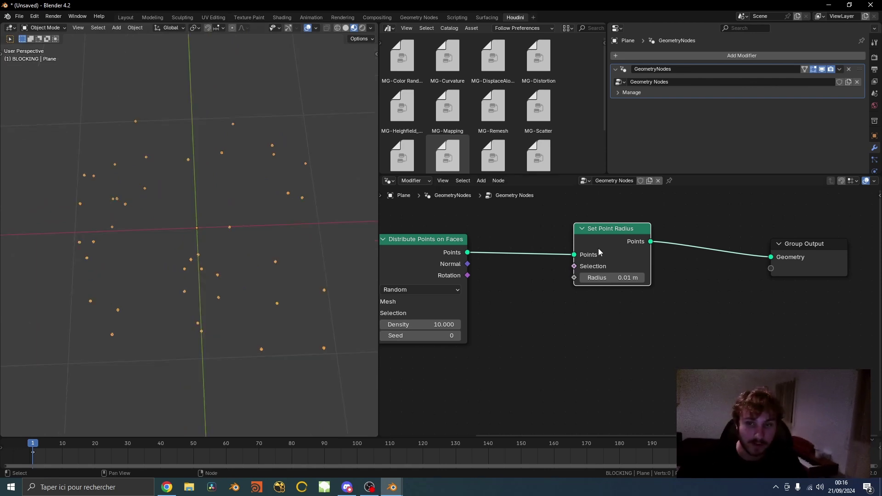
- Move the Distribute Points on Faces and Set Point Radius nodes lower, leaving space before the Group Output
drag(598, 249, 595, 264)
scroll(529, 277, down, 4)
middle_drag(529, 277, 597, 278)
drag(525, 249, 699, 319)
key(g)
- Insert an Instance on Points node between Set Point Radius and the Group Output
key(shift+a)
text(in)
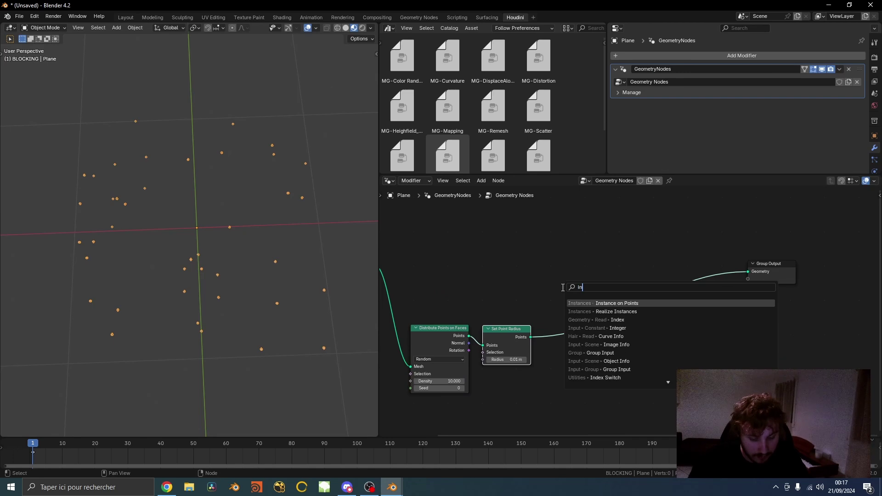
text(stance)
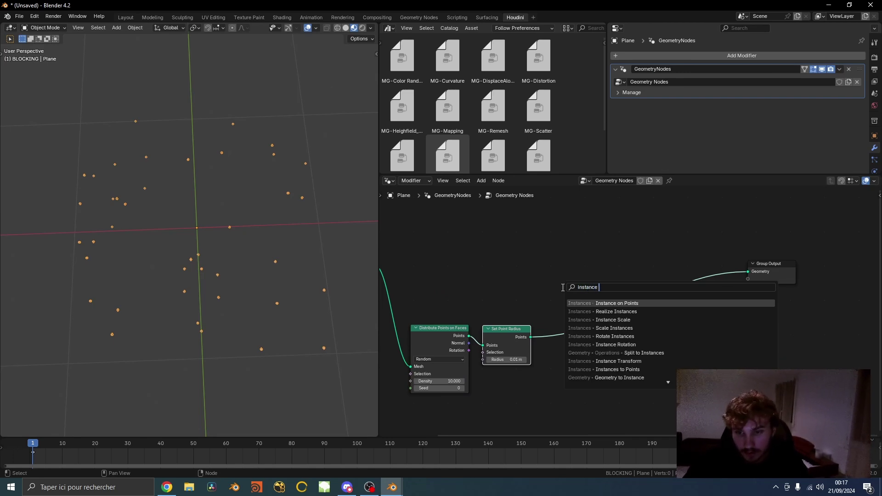
key(Return)
click(570, 306)
key(Home)
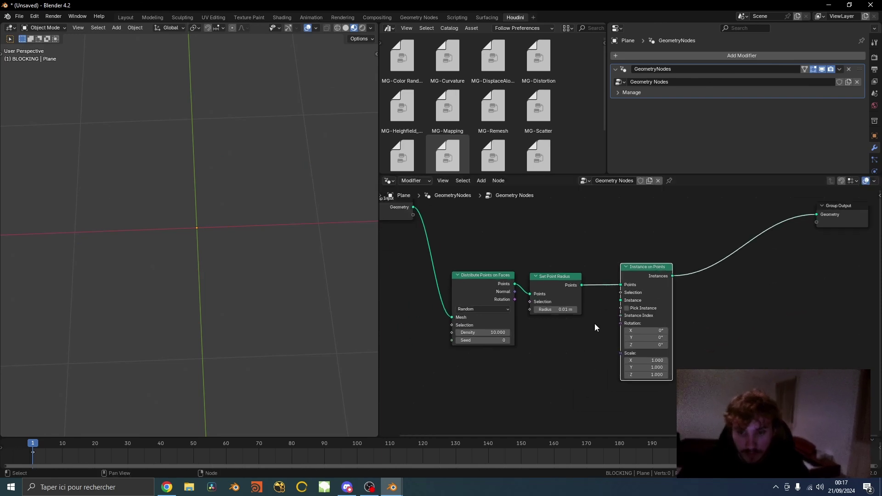
- Shift the Distribute Points on Faces and Set Point Radius nodes up and away from the Instance on Points node
drag(459, 256, 553, 309)
key(g)
click(516, 287)
key(g)
click(591, 301)
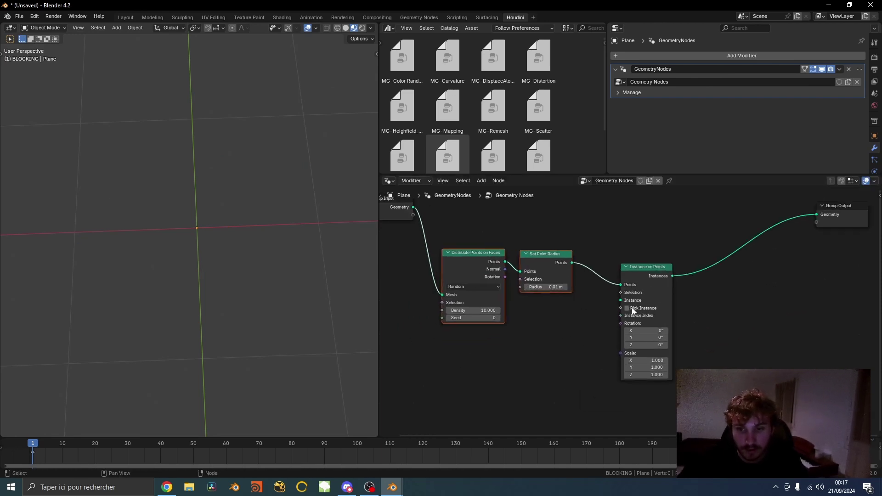
- Add a Curve Line node feeding the Instance input of Instance on Points and place it below the point nodes
drag(621, 300, 557, 368)
text(mesh)
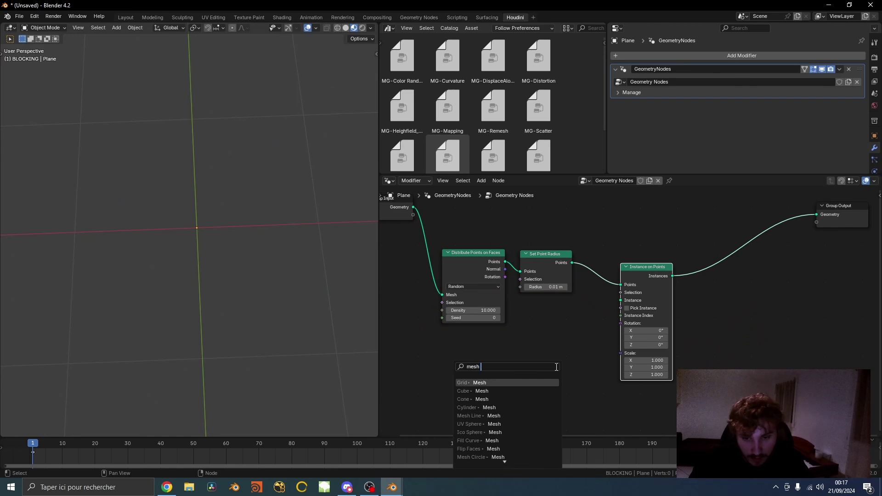
key(BackSpace)
key(BackSpace)
key(BackSpace)
key(BackSpace)
text(curve line)
key(Return)
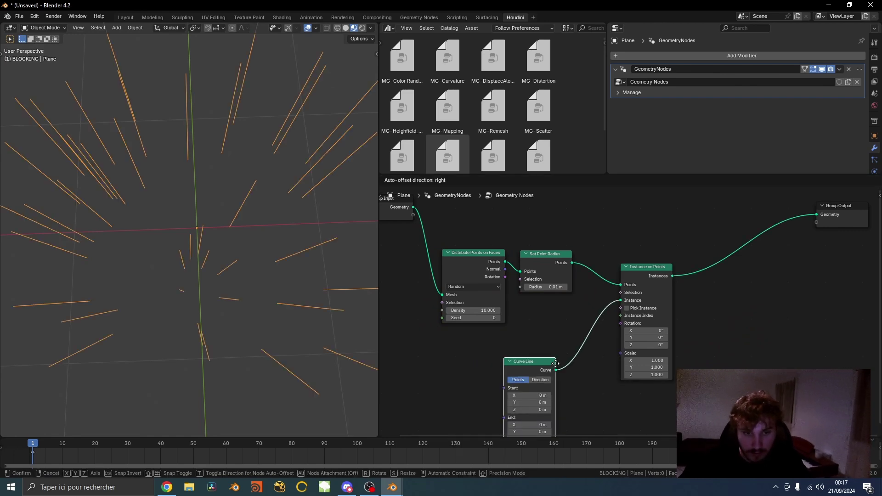
click(477, 339)
middle_drag(244, 272, 204, 227)
scroll(490, 354, up, 4)
middle_drag(490, 354, 514, 315)
scroll(471, 325, up, 1)
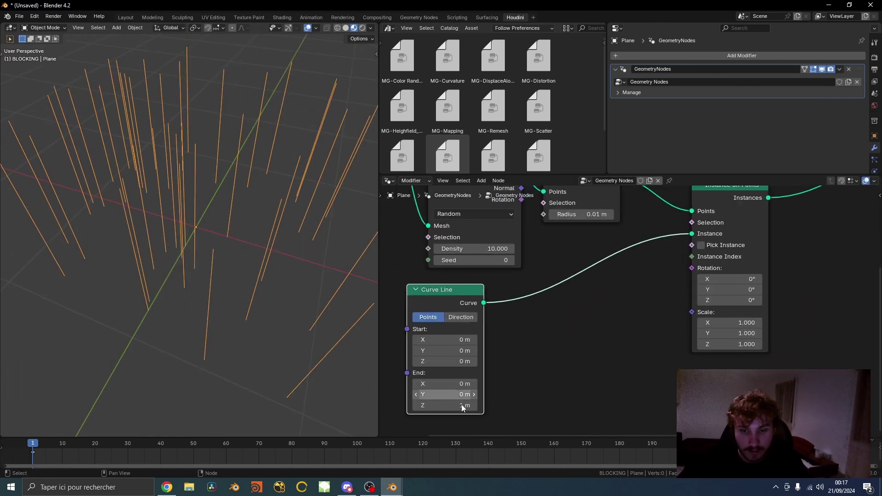
- Insert a Resample Curve node between Curve Line and Instance on Points, and set its Count to 1
key(shift+a)
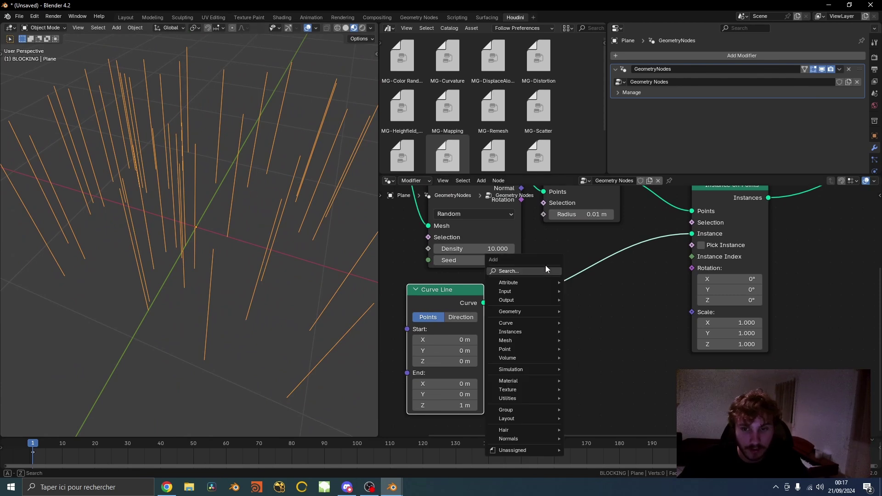
click(544, 270)
text(resample)
key(Return)
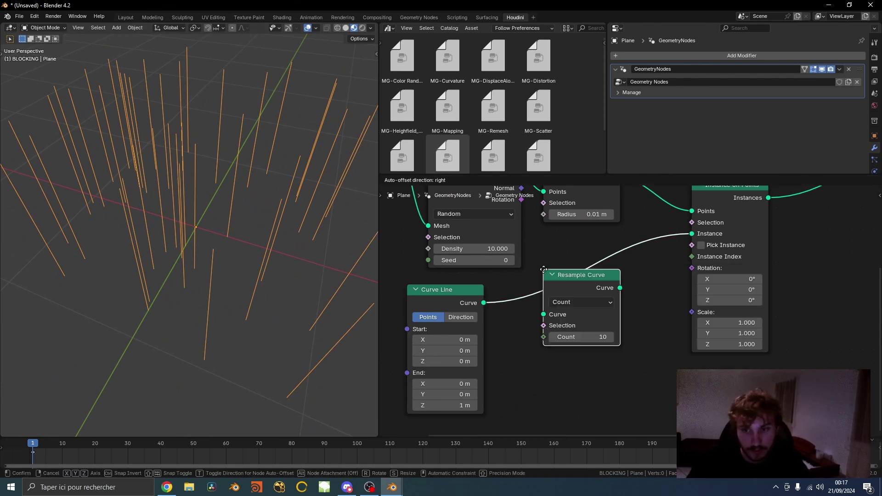
click(544, 270)
click(592, 336)
text(1)
key(Return)
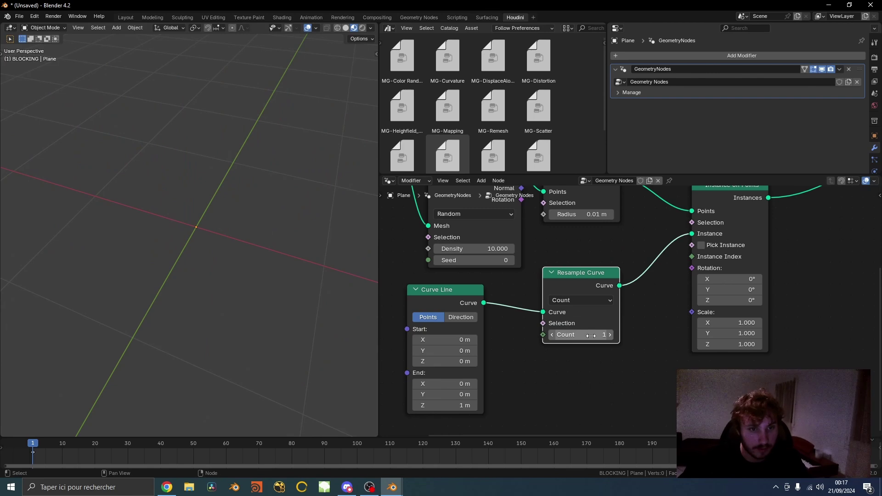
- Insert a Realize Instances node after Instance on Points and a Mesh to Points node before the Group Output
click(681, 250)
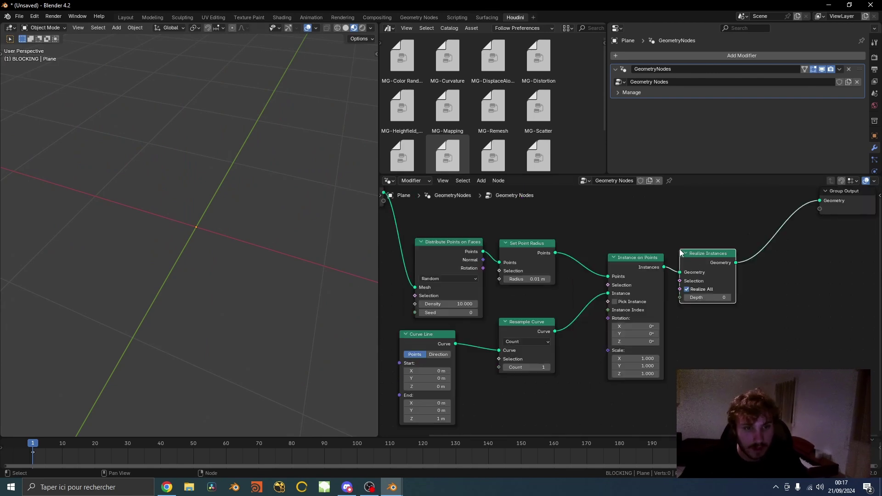
middle_drag(270, 276, 300, 276)
drag(616, 224, 779, 298)
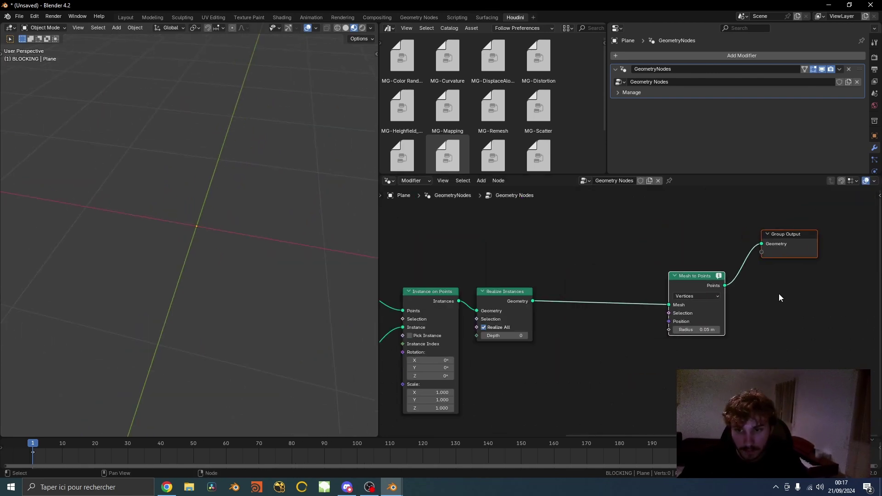
- Insert a Curve to Mesh node between Realize Instances and Mesh to Points
key(shift+a)
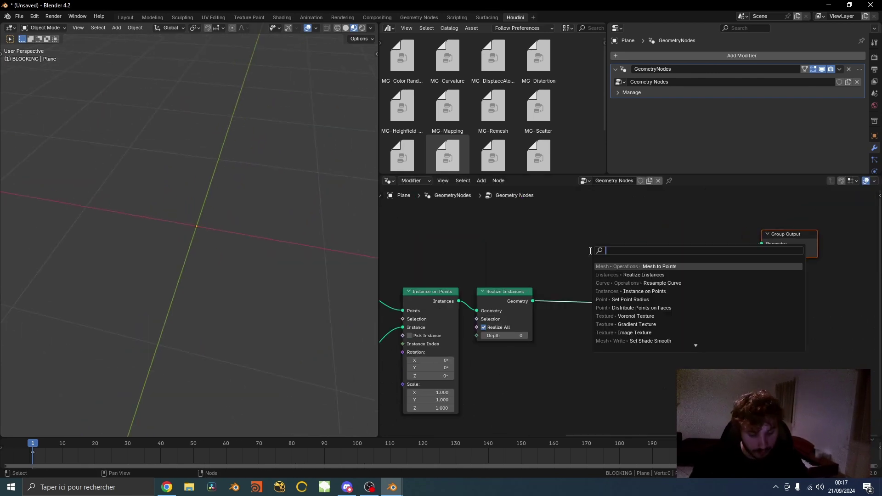
text(curve t)
key(Return)
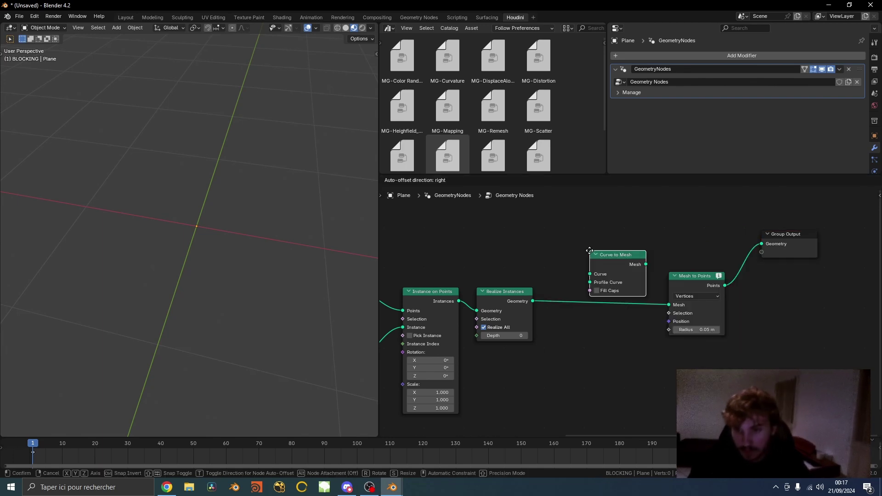
click(568, 275)
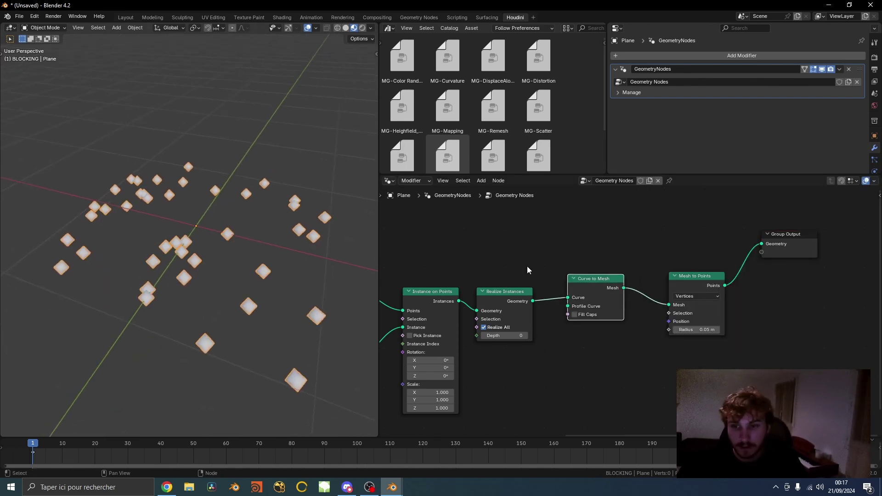
- Remove the Mesh to Points node and connect the Group Input's geometry directly to the Group Output
drag(764, 242, 762, 244)
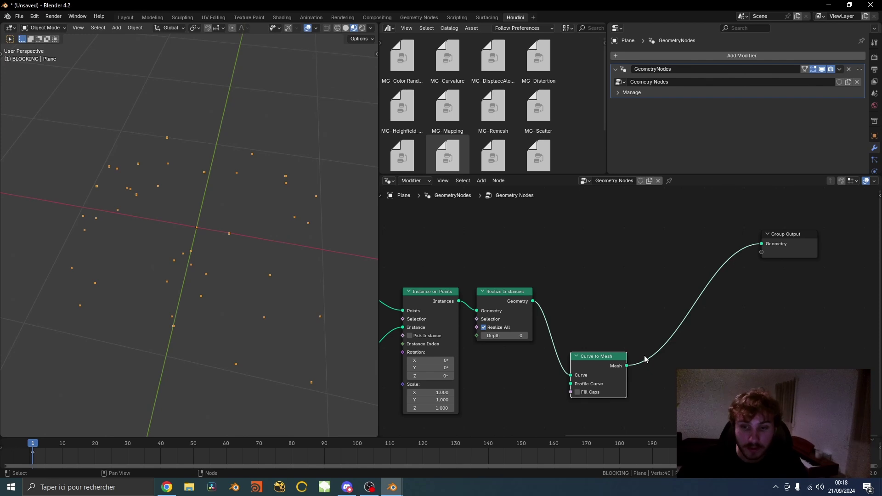
key(Home)
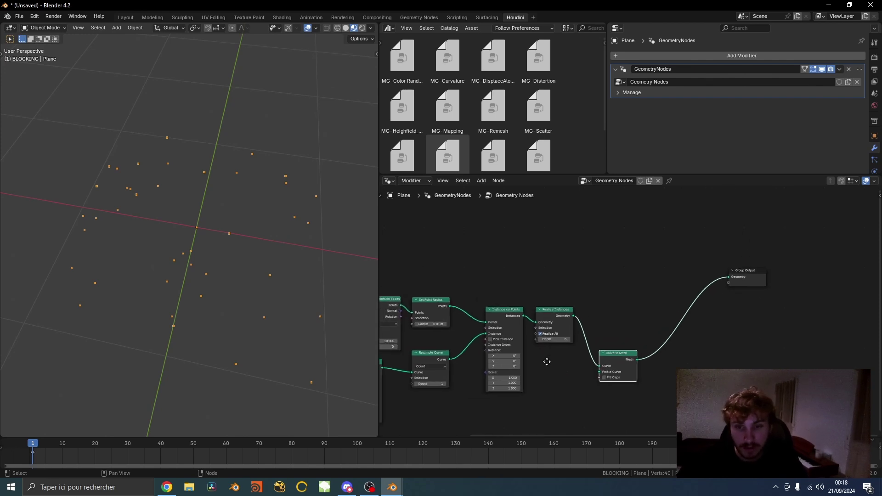
key(shift+a)
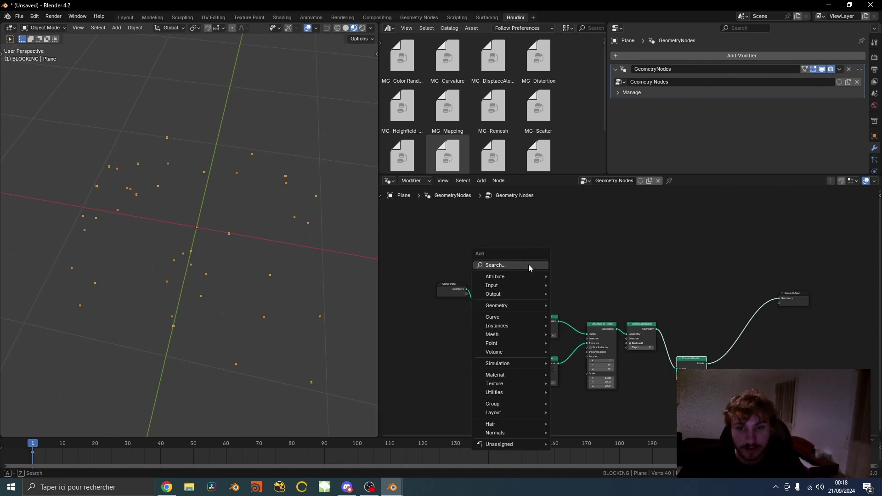
alt+shift+click(457, 290)
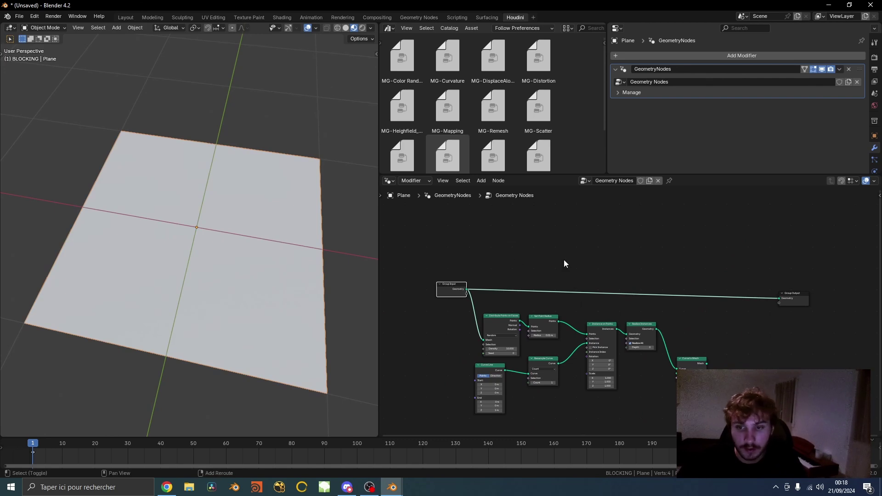
- Insert a Mesh to Curve node on the direct link between Group Input and Group Output
key(shift+a)
text(mes)
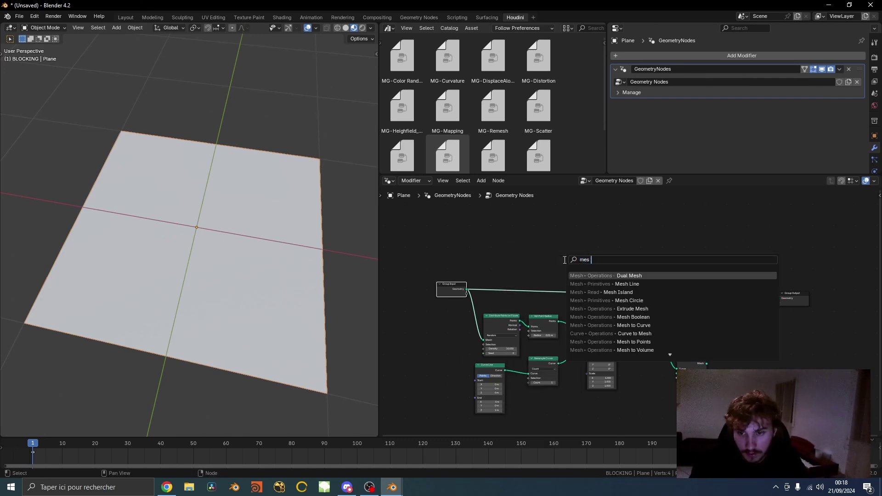
text(h to)
key(Return)
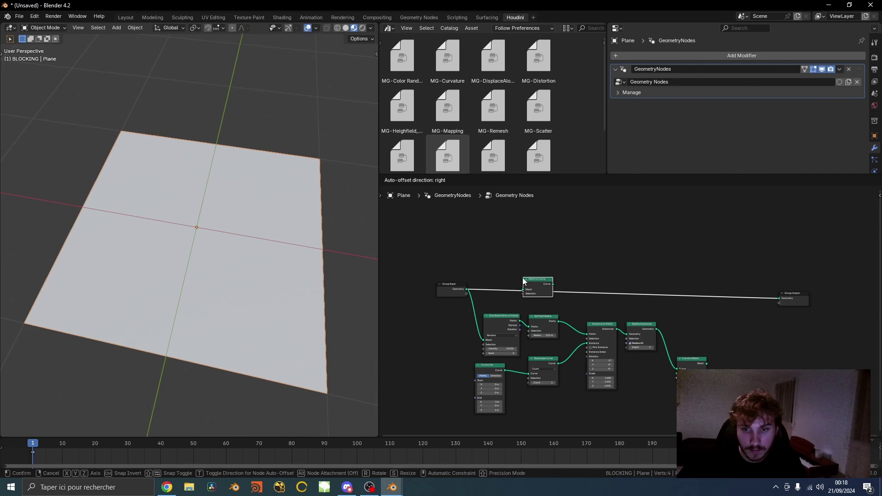
click(523, 280)
middle_drag(159, 251, 187, 247)
scroll(571, 302, up, 5)
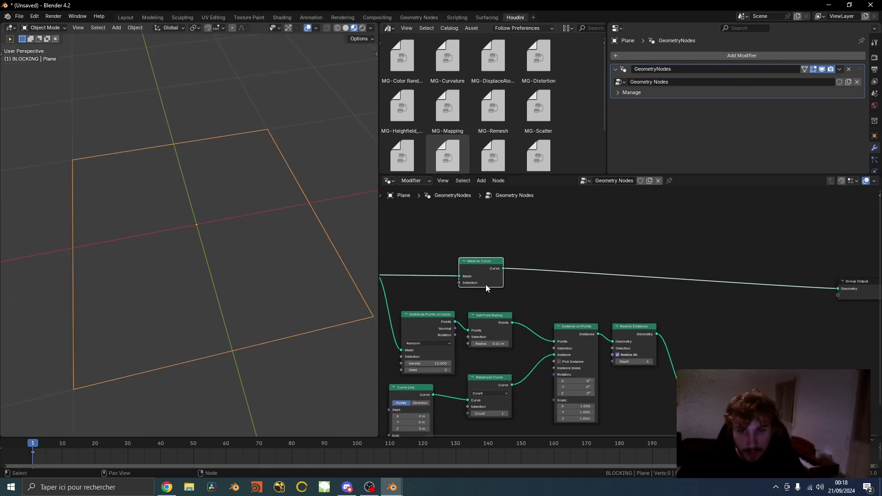
- Insert a Fill Curve node between Mesh to Curve and the Group Output
key(shift+a)
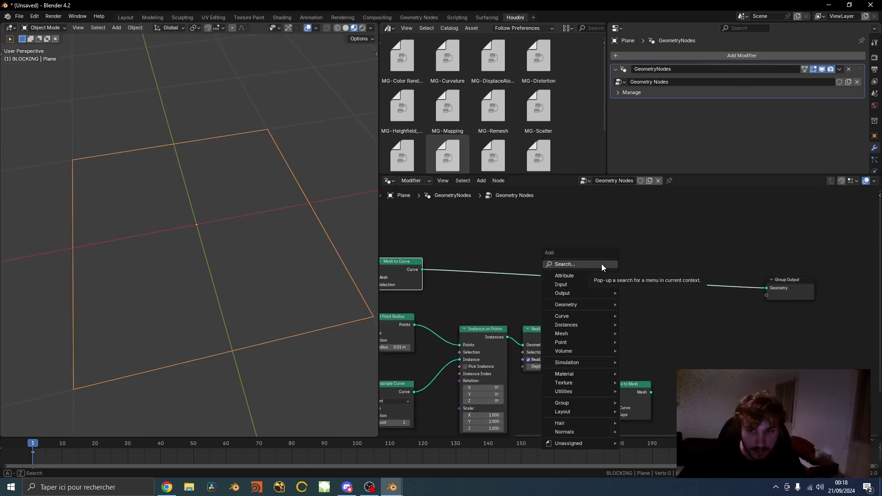
text(fill)
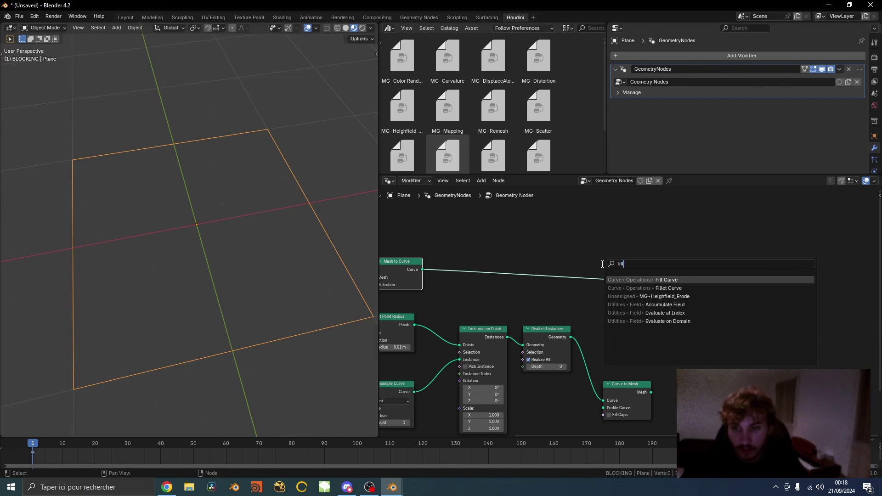
key(Return)
click(605, 267)
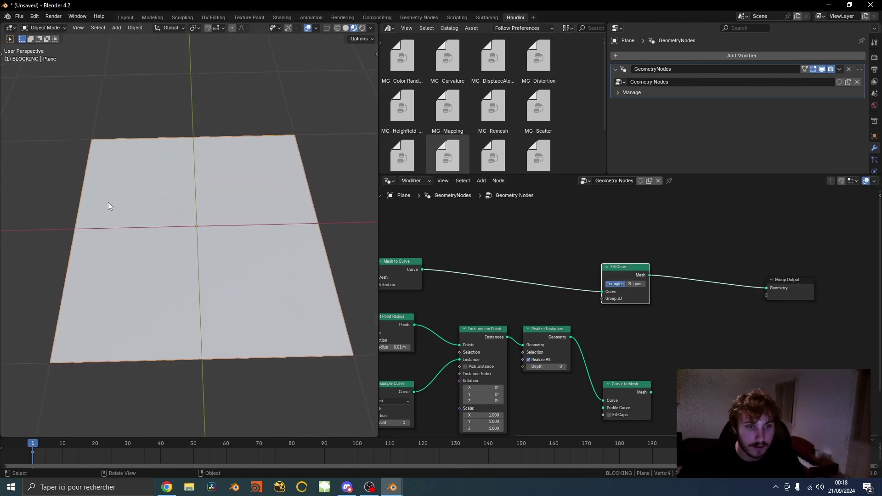
middle_drag(167, 207, 208, 191)
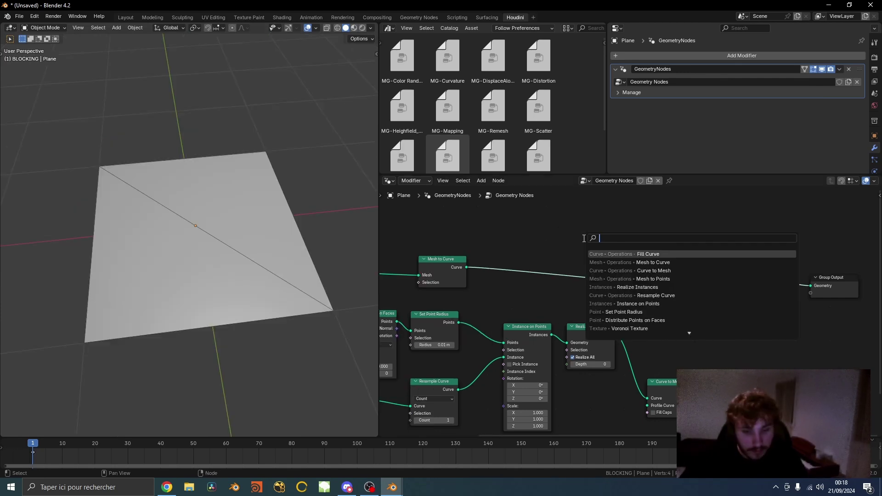
- Insert a Join Geometry node before Fill Curve and connect the Realize Instances output to it as well
text(join)
key(Return)
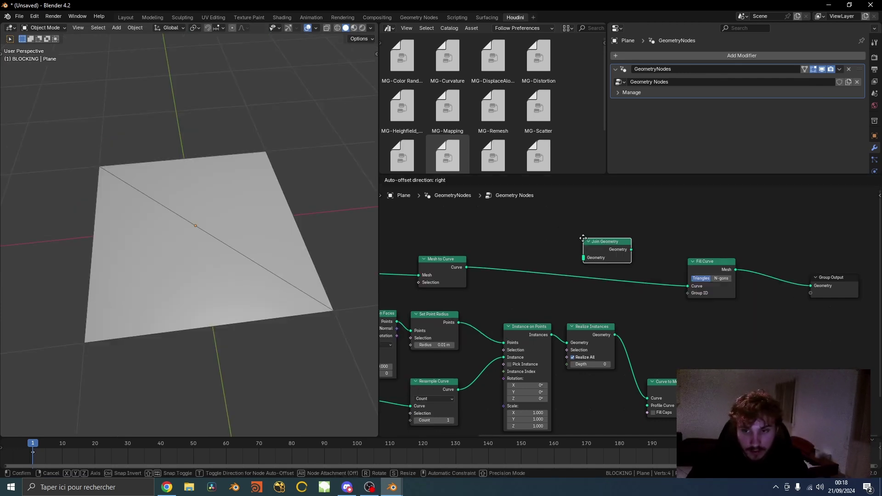
click(629, 279)
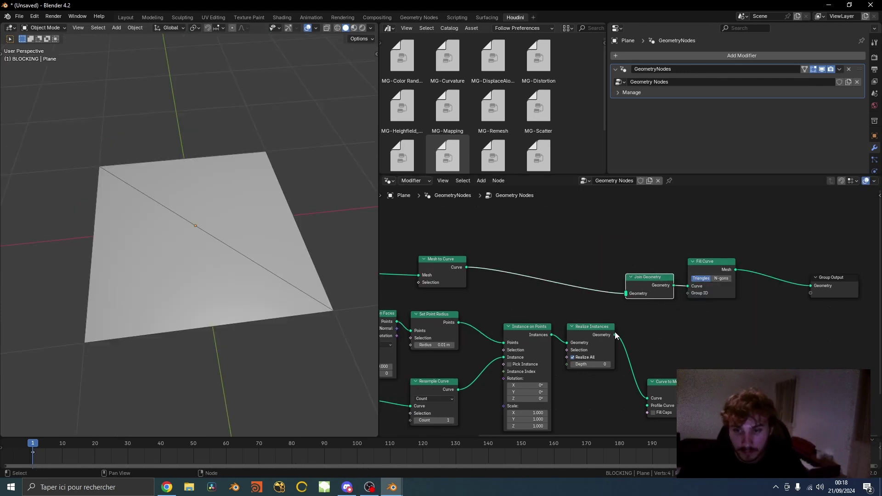
drag(615, 335, 626, 293)
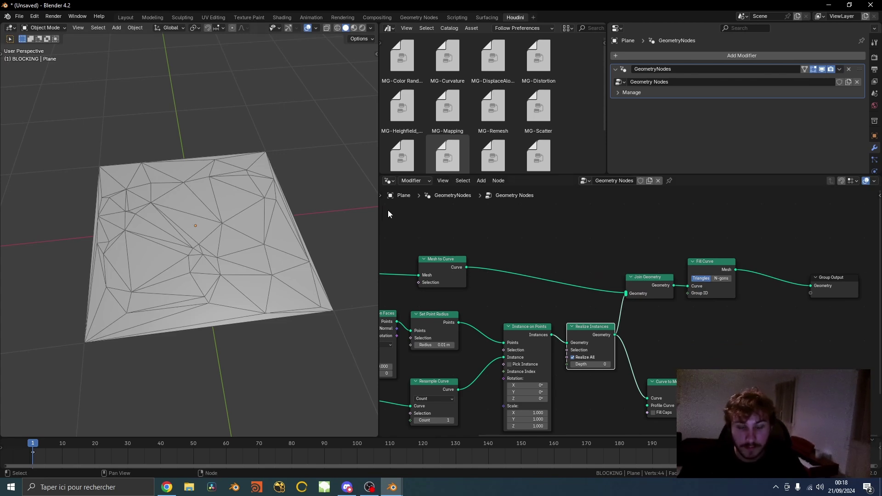
- Move the nodes from Group Input through Join Geometry together, away from the Fill Curve node
scroll(469, 289, down, 3)
drag(432, 243, 715, 393)
key(g)
click(677, 336)
key(g)
click(670, 337)
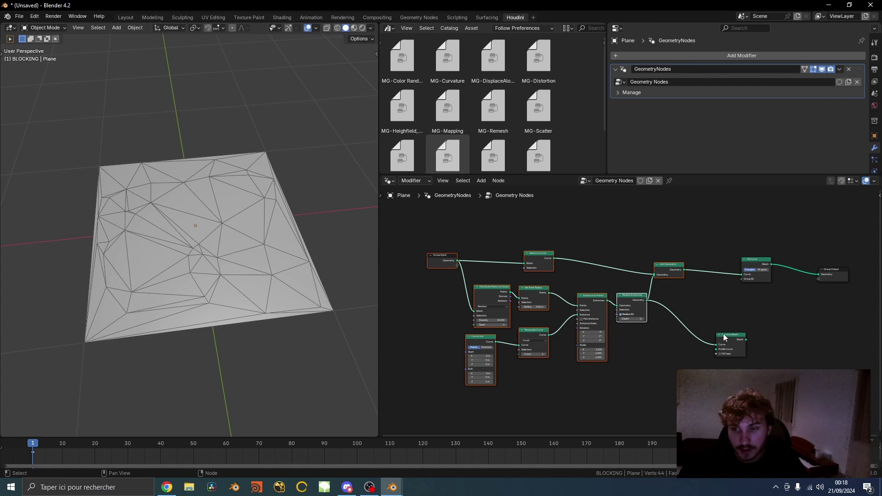
- Delete the unused Curve to Mesh node
click(725, 337)
key(x)
scroll(667, 262, up, 2)
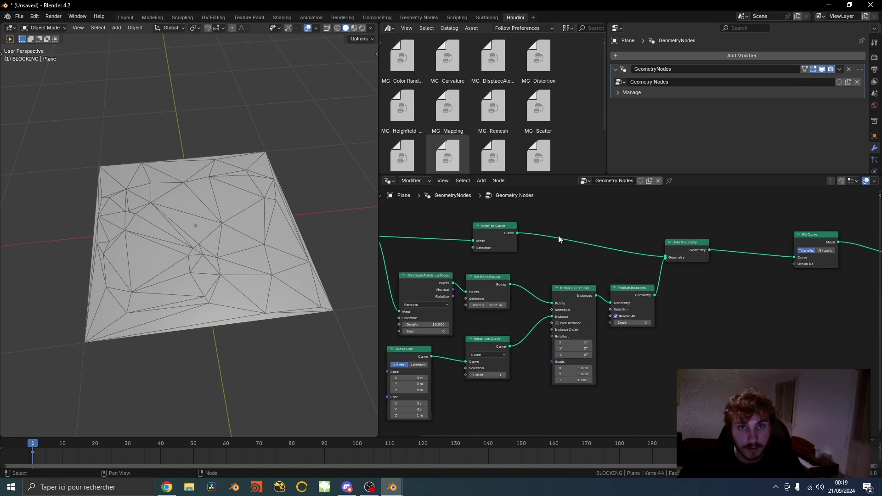
scroll(750, 310, up, 1)
scroll(194, 228, up, 4)
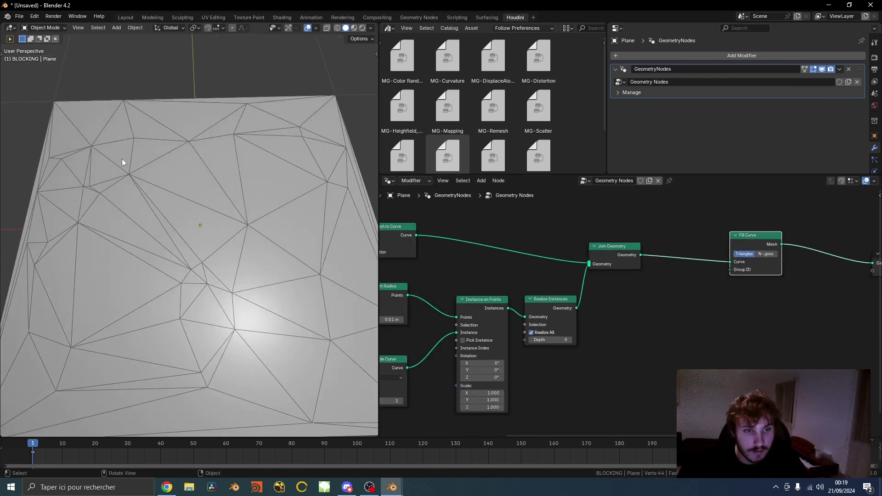
scroll(259, 168, down, 2)
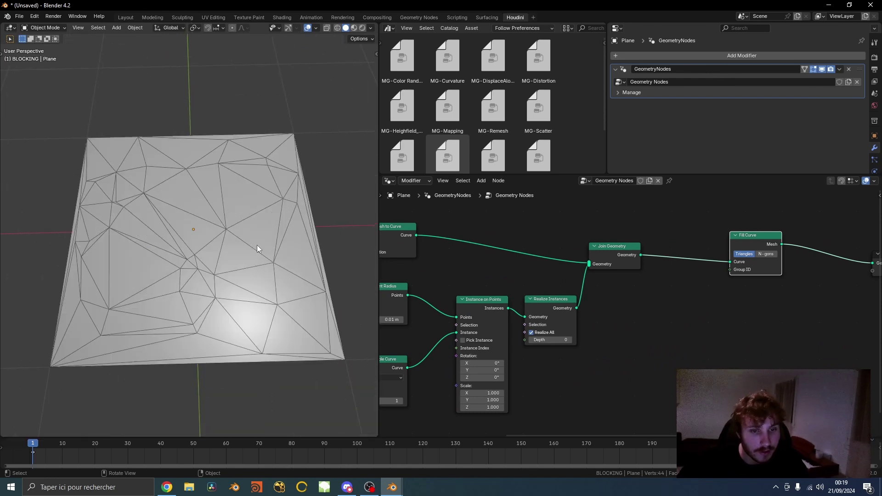
- Move the Group Output farther from Fill Curve and insert a Dual Mesh node between them
middle_drag(853, 274, 636, 310)
scroll(644, 310, up, 2)
drag(672, 308, 712, 289)
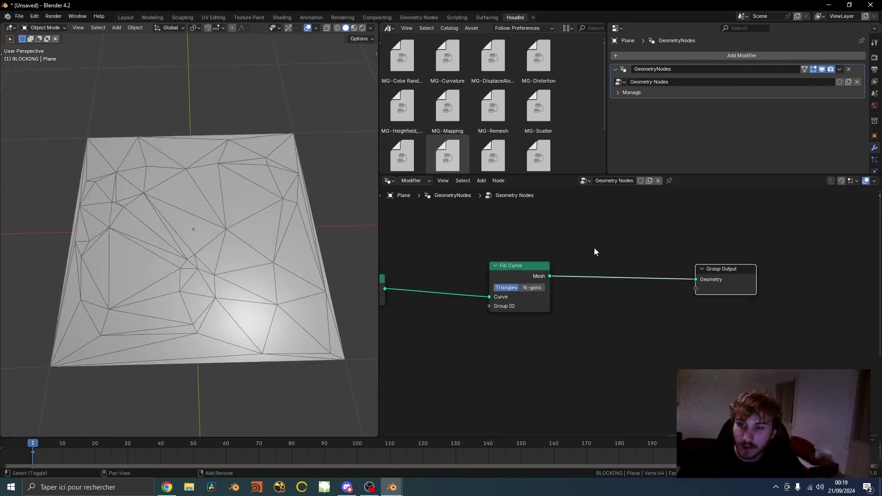
key(shift+a)
text(dual)
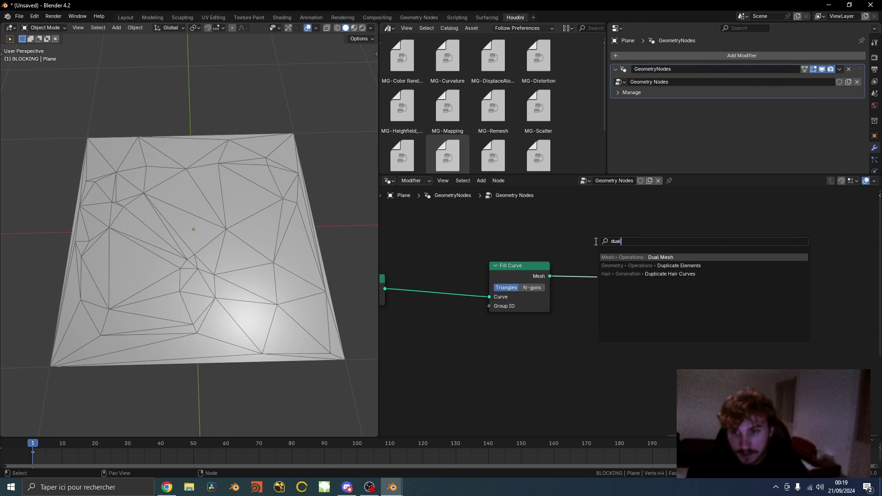
key(Return)
click(597, 246)
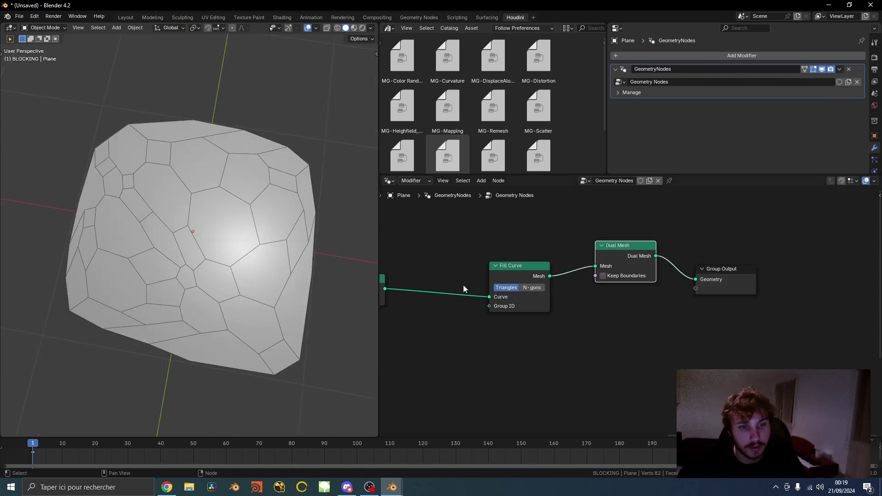
- Insert a second Resample Curve node between Mesh to Curve and Join Geometry
scroll(513, 355, down, 2)
middle_drag(513, 355, 612, 345)
middle_drag(198, 200, 214, 191)
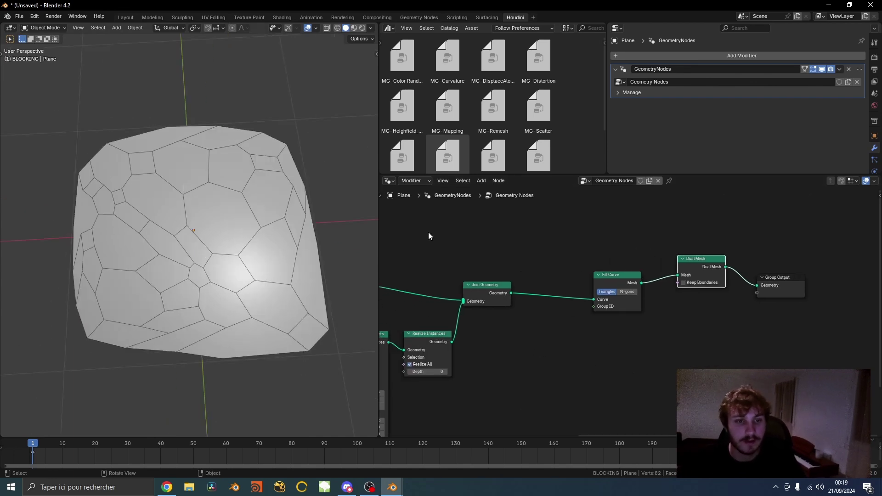
drag(618, 285, 613, 284)
middle_drag(479, 296, 528, 307)
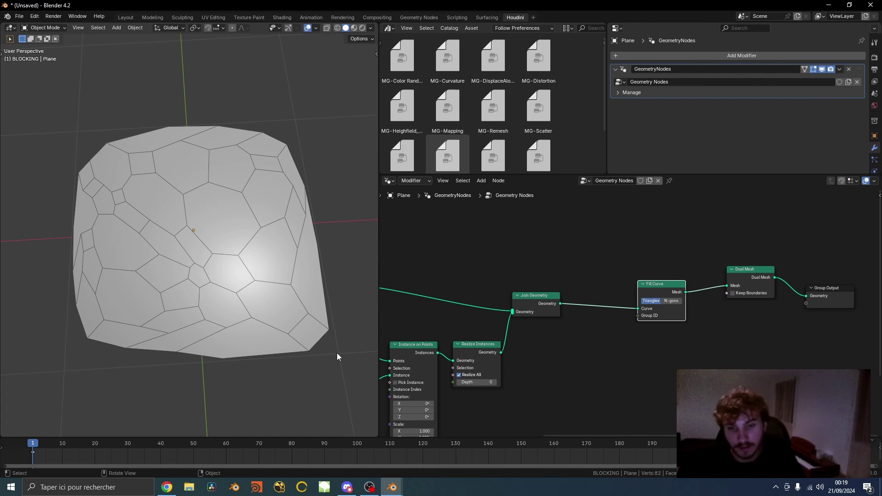
middle_drag(546, 362, 599, 390)
middle_drag(470, 301, 500, 302)
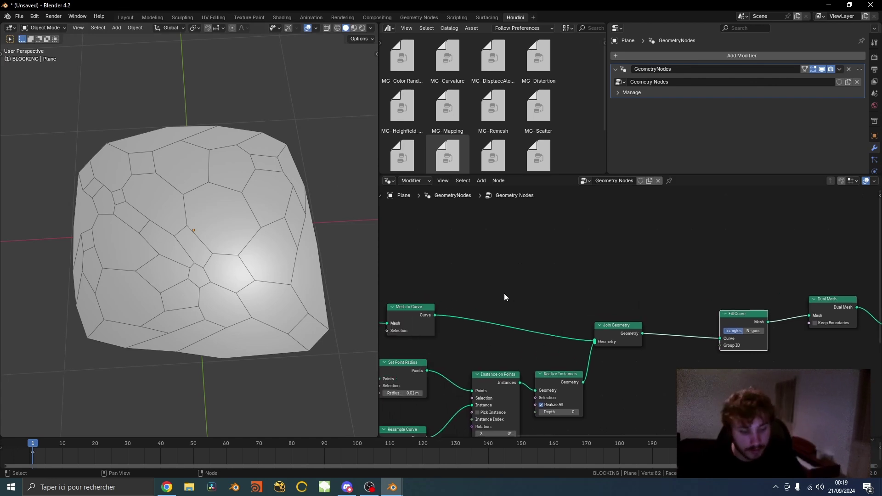
key(shift+a)
text(resample)
key(Return)
click(504, 293)
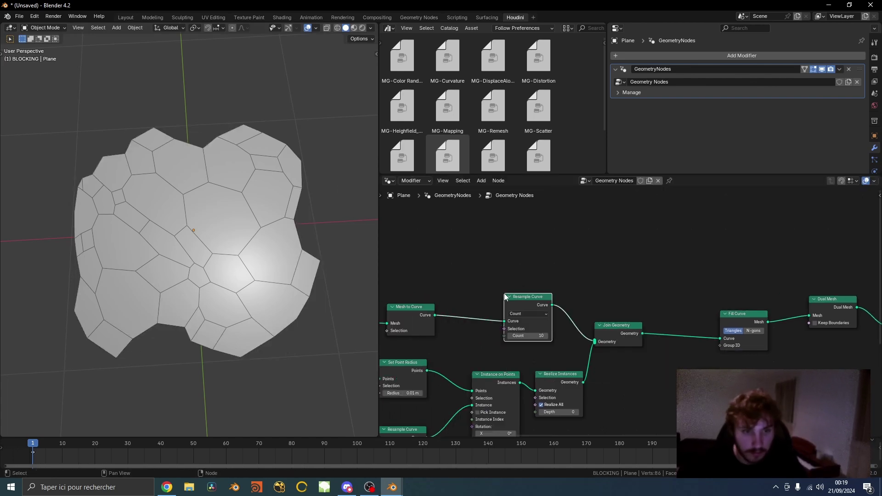
- Increase the Count of the Resample Curve node that follows Mesh to Curve
shift+middle_drag(333, 277, 335, 266)
scroll(522, 324, up, 1)
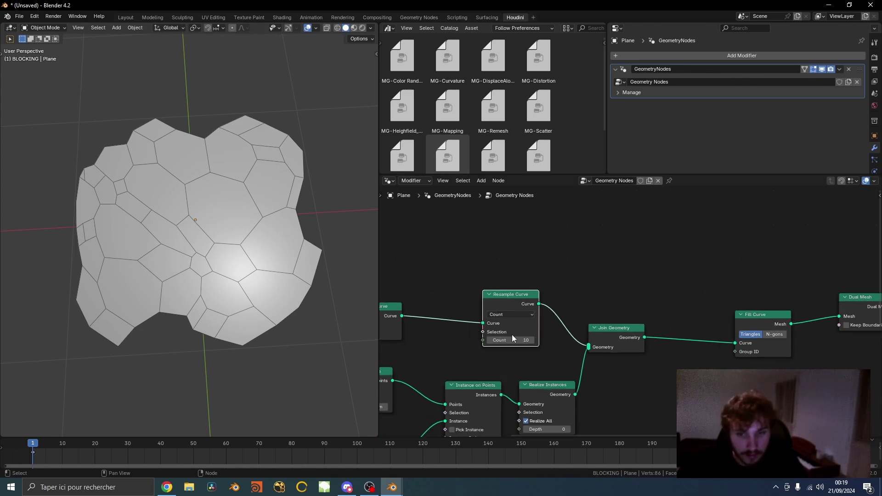
shift+drag(510, 341, 528, 342)
key(Return)
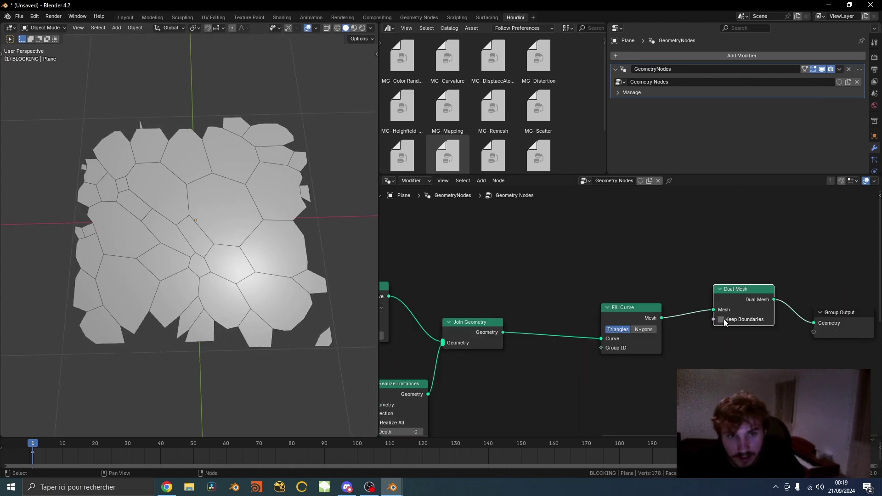
- Enable Keep Boundaries on the Dual Mesh node and lower the Count of the Resample Curve after Mesh to Curve to 60
click(723, 321)
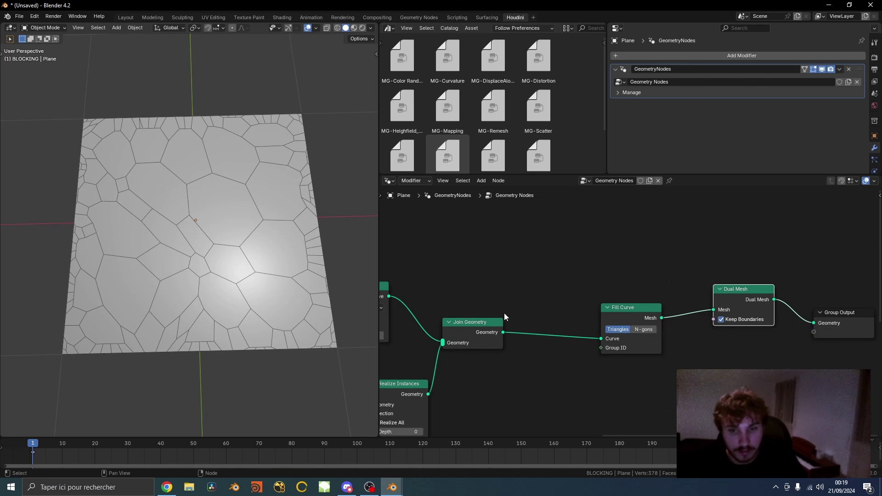
middle_drag(410, 336, 644, 336)
scroll(643, 337, up, 3)
middle_drag(484, 342, 526, 308)
scroll(526, 308, up, 2)
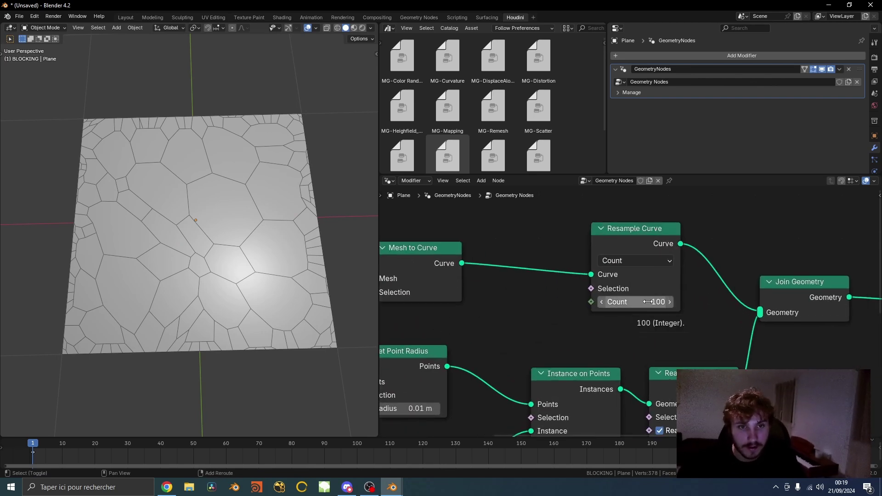
drag(648, 302, 625, 302)
scroll(256, 223, down, 1)
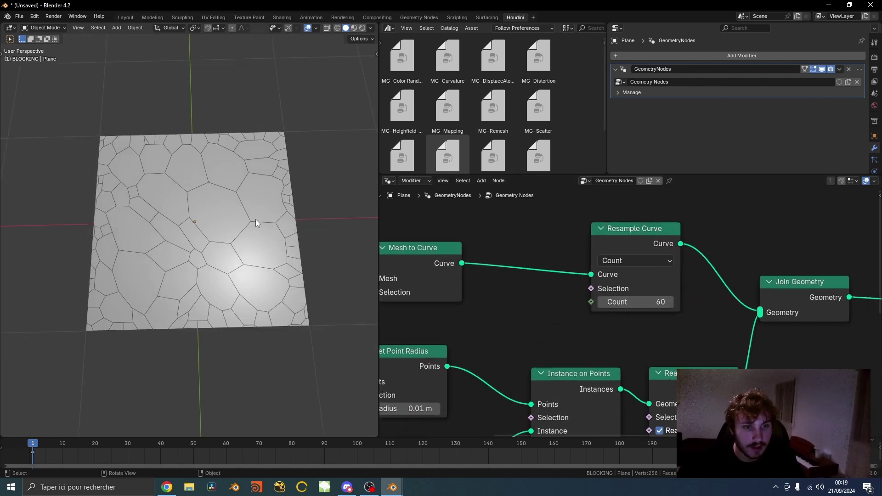
- Try a Count of 40 on the Resample Curve node after Mesh to Curve, finishing with 20
click(642, 303)
text(40)
key(Return)
click(644, 306)
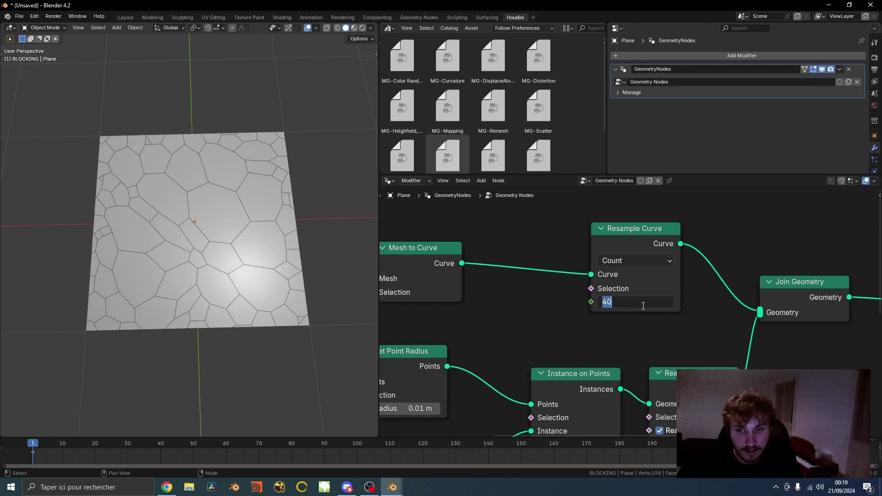
text(20)
key(Return)
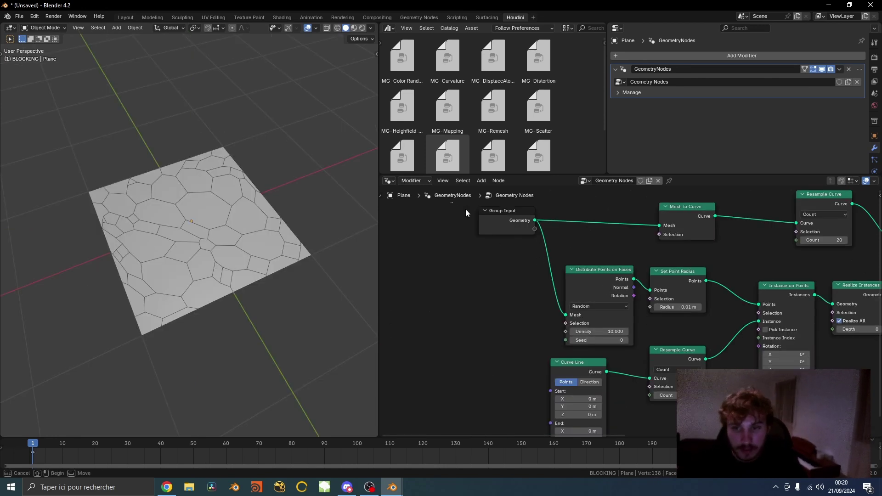
- Preview the output of Set Point Radius and switch Distribute Points on Faces to the Poisson Disk method
drag(466, 213, 585, 293)
drag(601, 286, 528, 286)
ctrl+shift+click(528, 286)
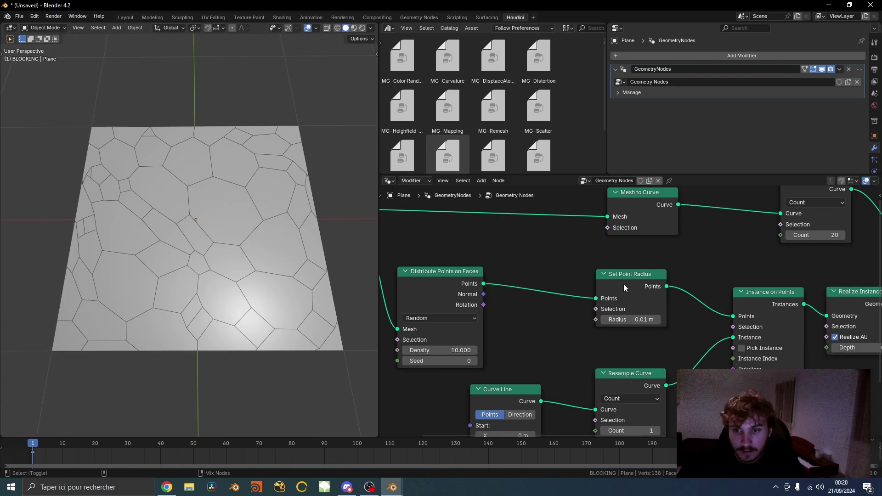
ctrl+shift+click(636, 281)
click(435, 318)
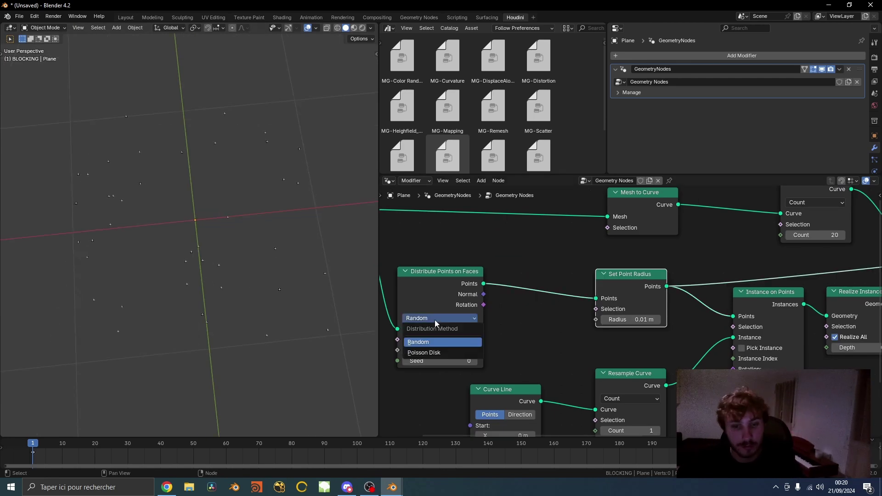
click(424, 352)
scroll(436, 356, down, 1)
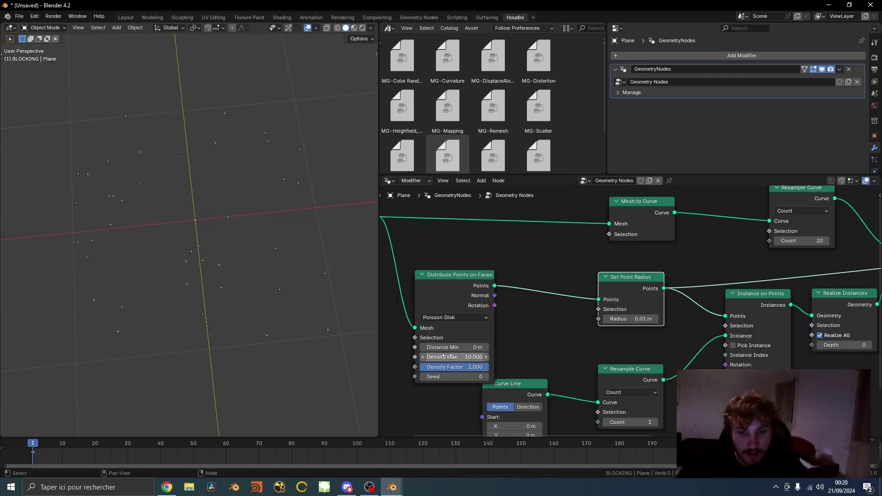
- Raise the Density Max of Distribute Points on Faces to 385.150 and preview the final Dual Mesh output again
drag(444, 357, 447, 354)
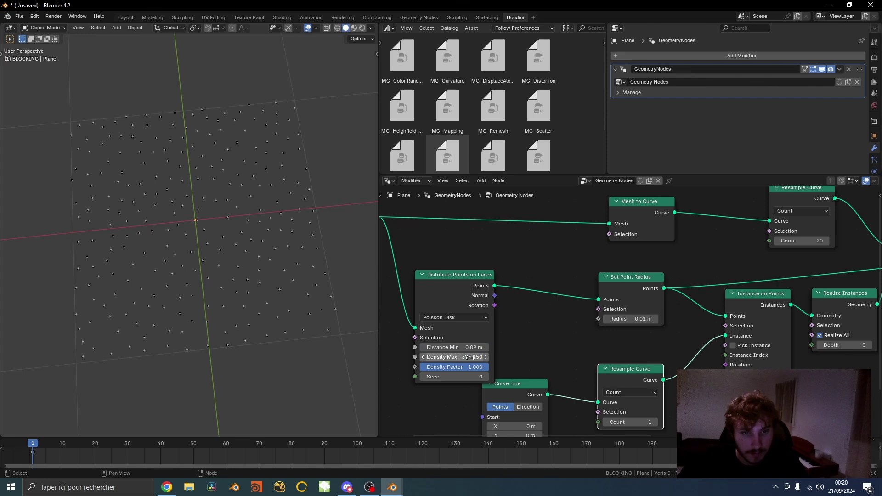
scroll(469, 357, up, 2)
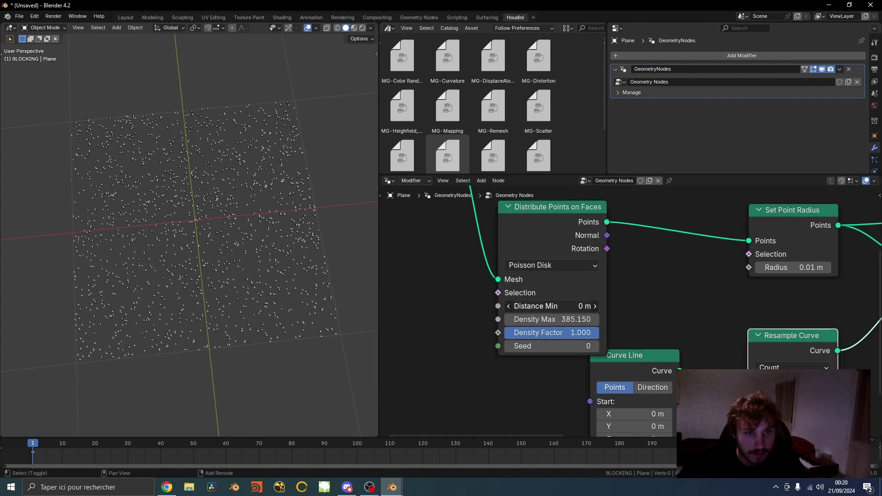
scroll(666, 303, down, 8)
middle_drag(850, 243, 586, 283)
alt+shift+click(737, 256)
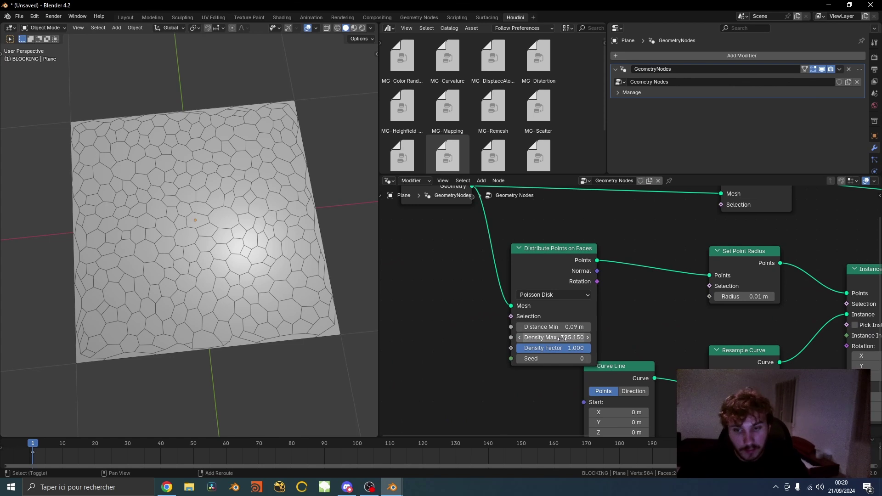
- Lower the Density Max of Distribute Points on Faces to 67.450
drag(554, 337, 496, 337)
middle_drag(220, 257, 232, 259)
scroll(232, 260, down, 1)
- Add a Gradient Texture node and connect its Fac output to the Density Factor of Distribute Points on Faces
middle_drag(426, 288, 570, 258)
key(shift+a)
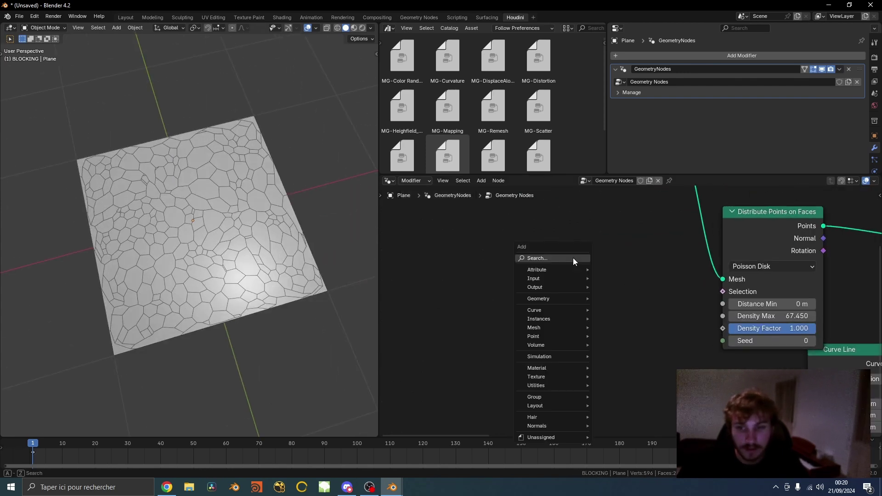
click(572, 258)
text(grad)
key(Return)
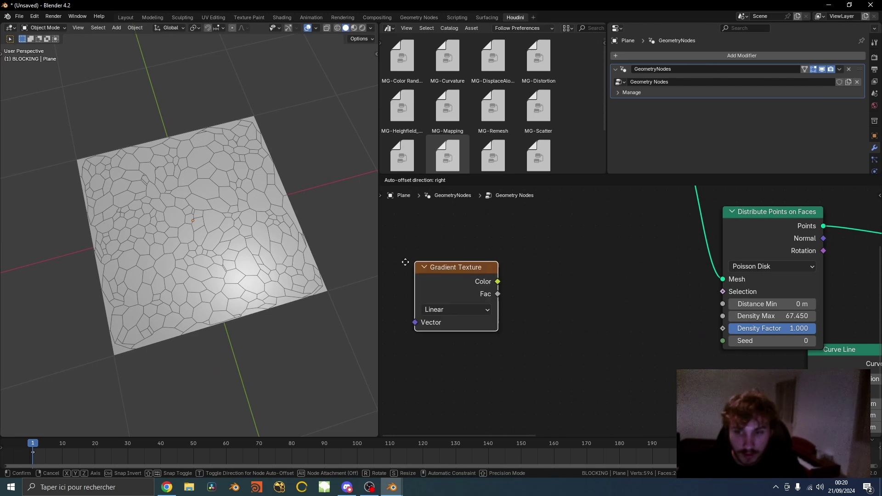
click(404, 280)
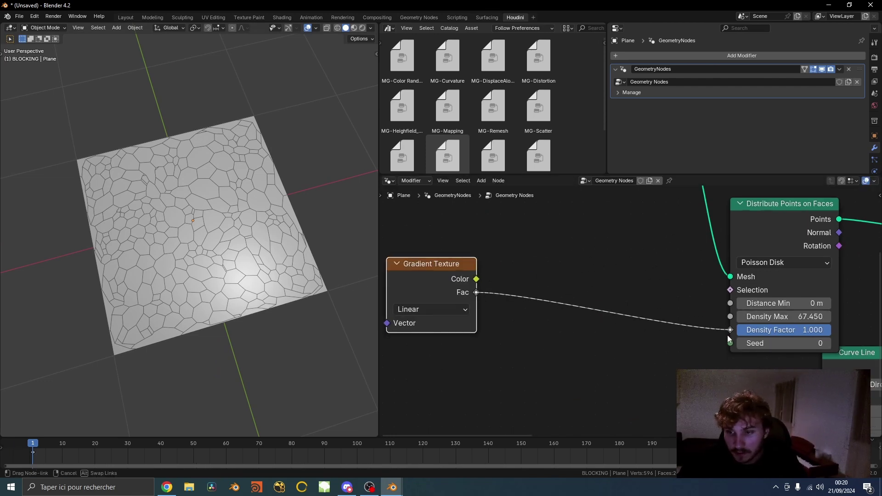
drag(727, 335, 730, 331)
middle_drag(329, 278, 191, 235)
- Add a Value node, connect it to the Density Max of Distribute Points on Faces and set it to 50
key(shift+a)
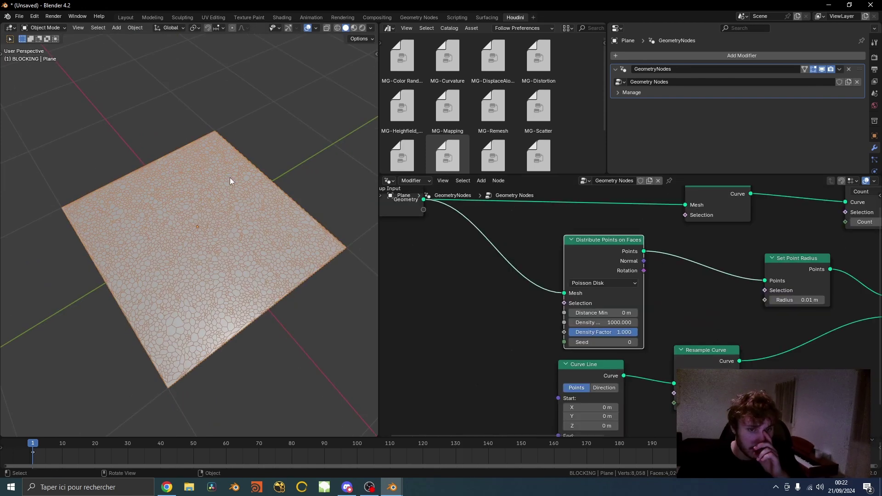
click(307, 29)
scroll(296, 216, up, 3)
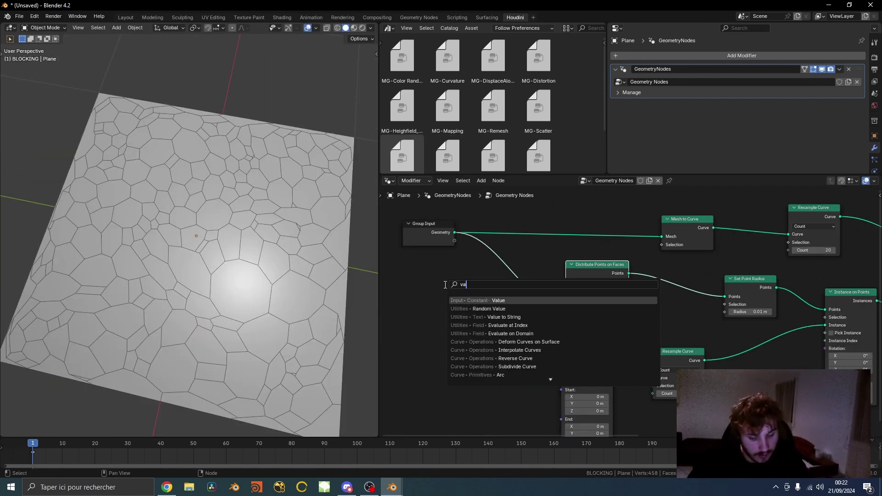
text(value)
key(Return)
click(484, 307)
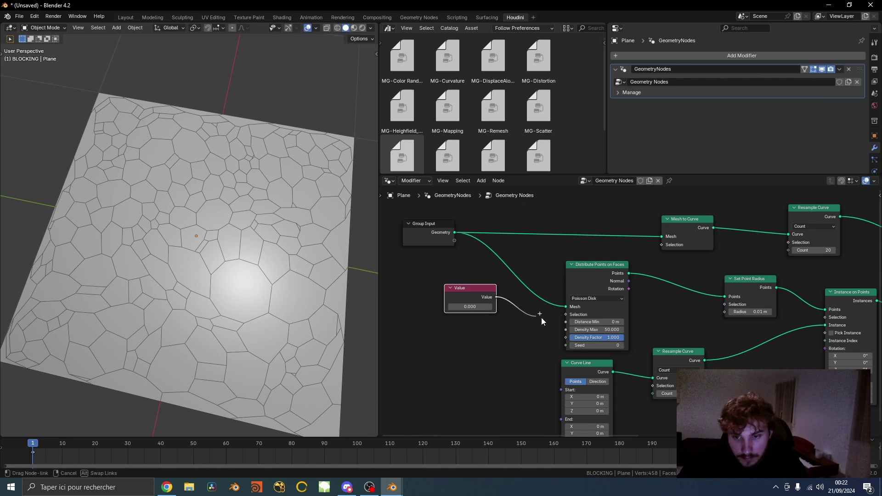
drag(562, 324, 563, 330)
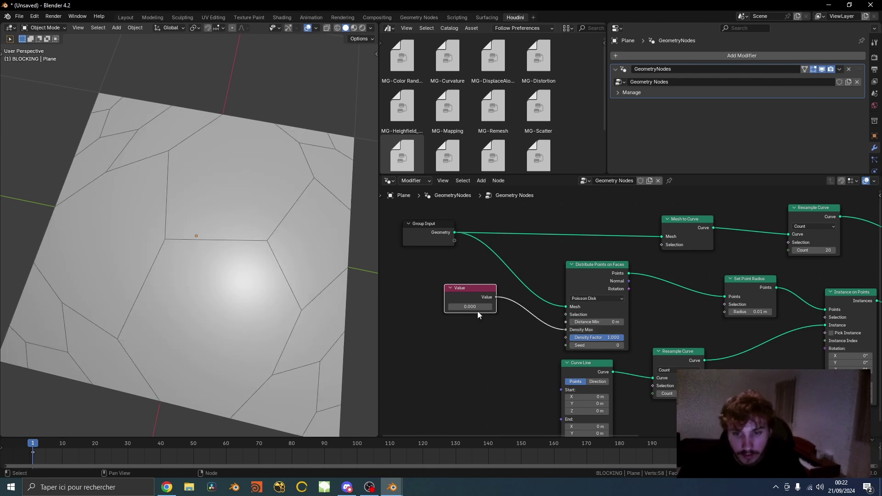
key(Return)
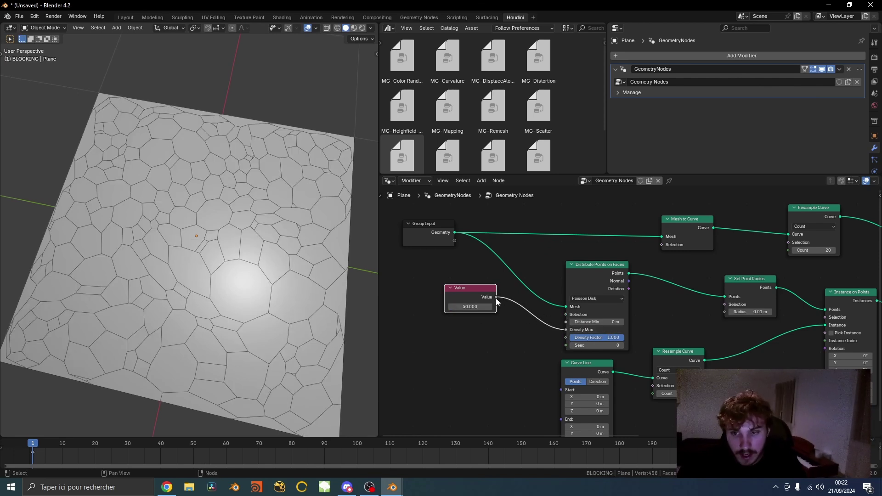
- Connect the Value node to the Count of the Resample Curve after Mesh to Curve and try a value of about 135
drag(496, 298, 789, 249)
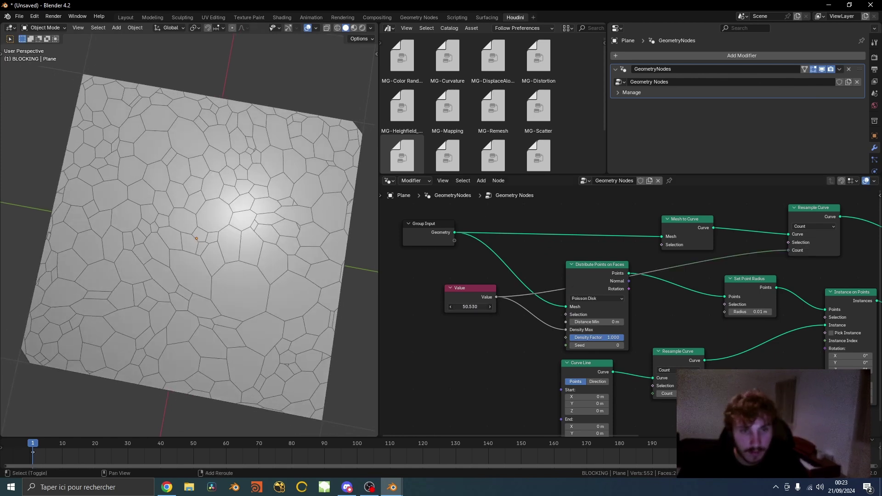
drag(470, 307, 611, 307)
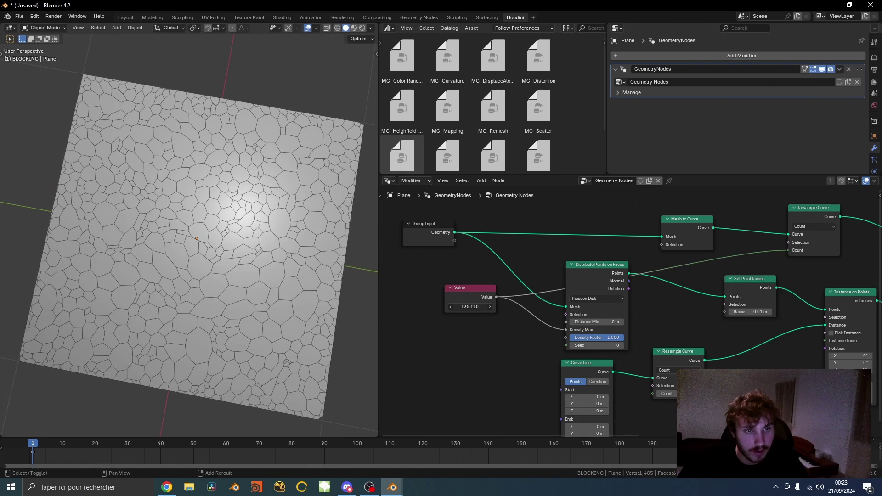
key(ctrl+z)
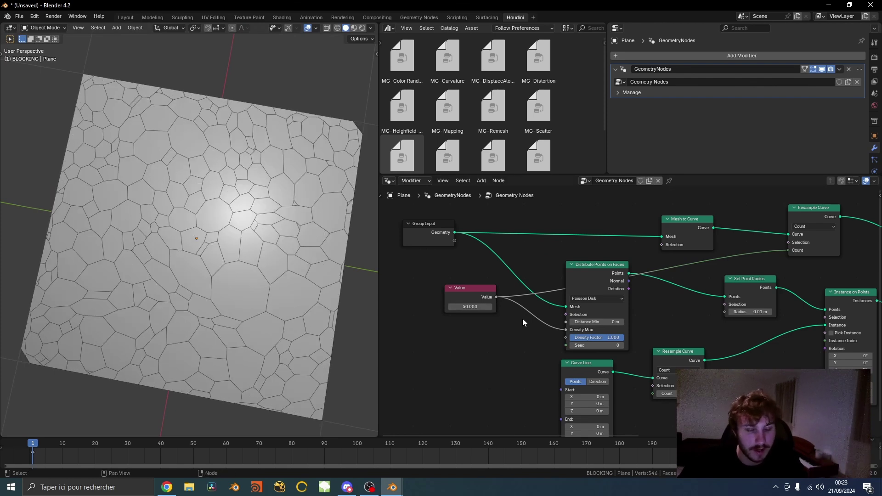
middle_drag(322, 276, 288, 266)
middle_drag(229, 262, 207, 271)
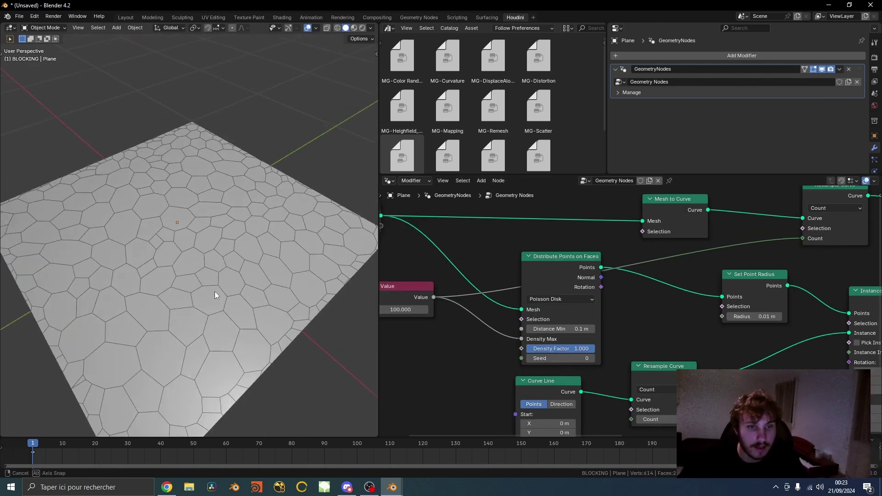
- Insert an Extrude Mesh node between Dual Mesh and Group Output
scroll(743, 348, down, 5)
middle_drag(699, 351, 668, 286)
key(shift+a)
text(extrude)
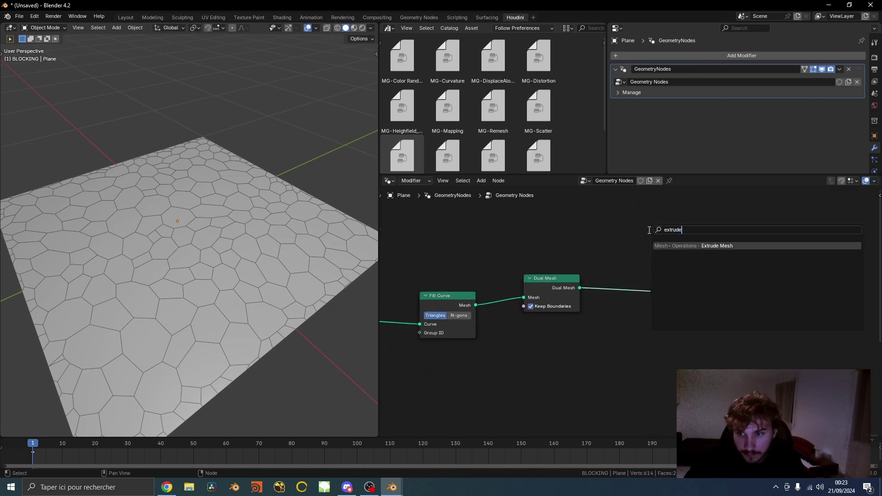
key(Return)
click(617, 267)
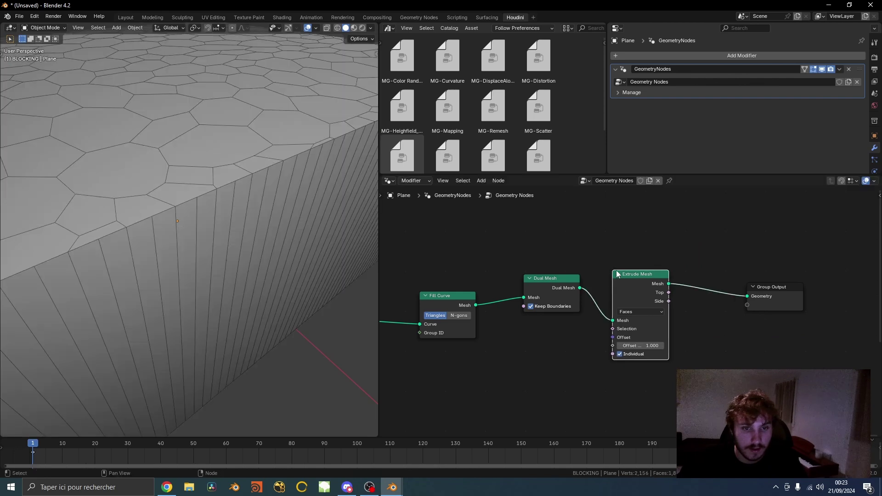
scroll(206, 266, down, 6)
scroll(206, 266, up, 4)
middle_drag(306, 210, 232, 198)
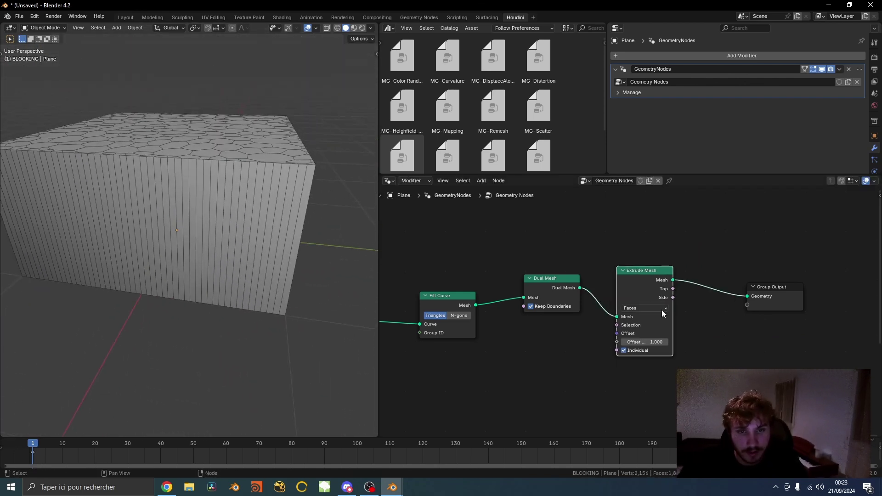
drag(660, 299, 676, 294)
- Add a Linear Gradient Texture node and feed its Color output into the Offset Scale of Extrude Mesh
middle_drag(667, 348, 732, 266)
scroll(732, 266, up, 4)
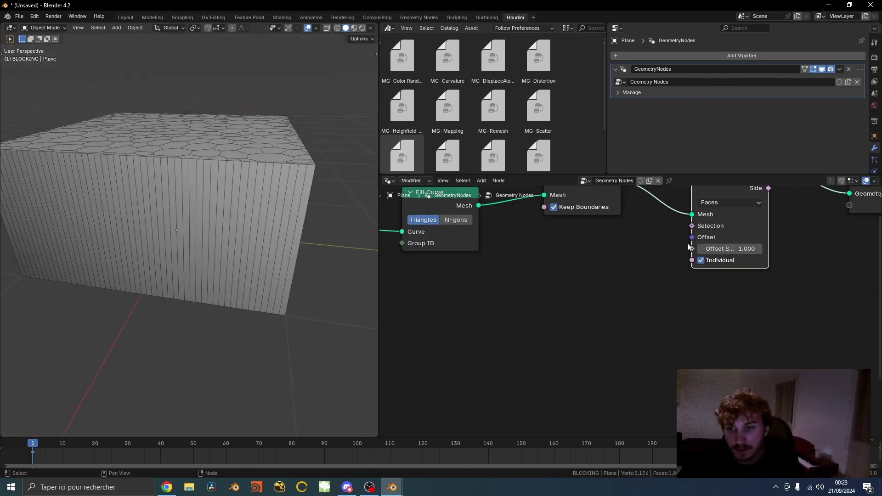
drag(691, 248, 596, 295)
text(grad)
key(Return)
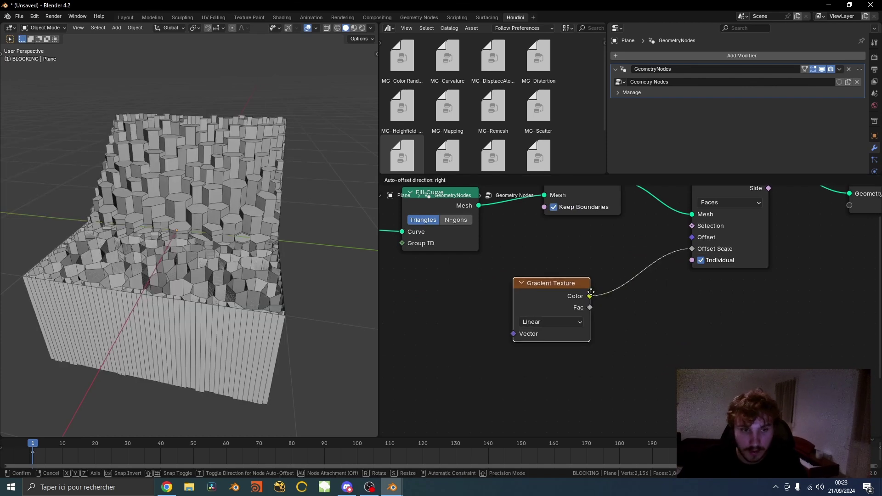
click(568, 314)
scroll(207, 322, down, 3)
middle_drag(207, 322, 185, 269)
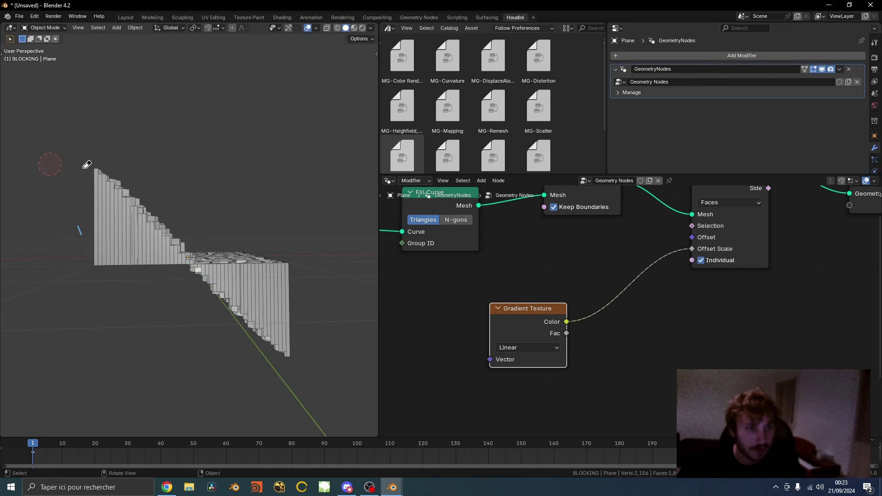
scroll(193, 290, down, 3)
middle_drag(193, 290, 154, 308)
- Insert a Math node set to Add between Gradient Texture and the Extrude Mesh Offset Scale, with a second value of 1
key(shift+a)
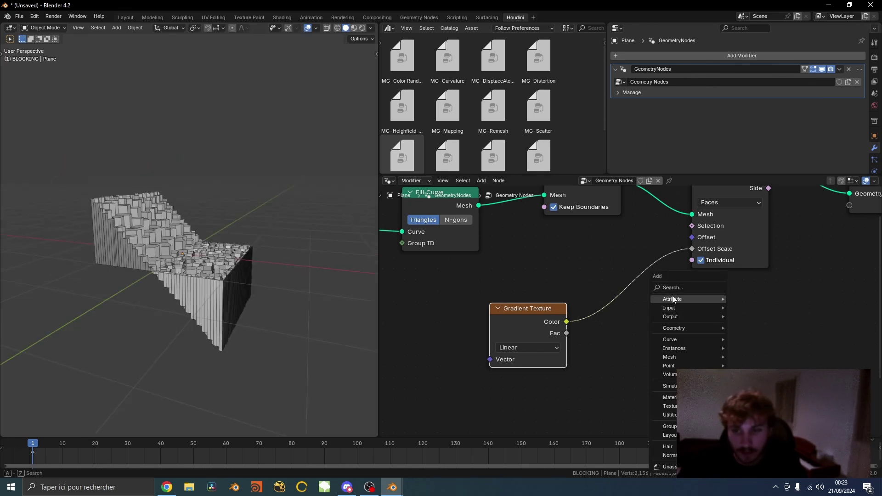
click(674, 289)
text(math)
key(Return)
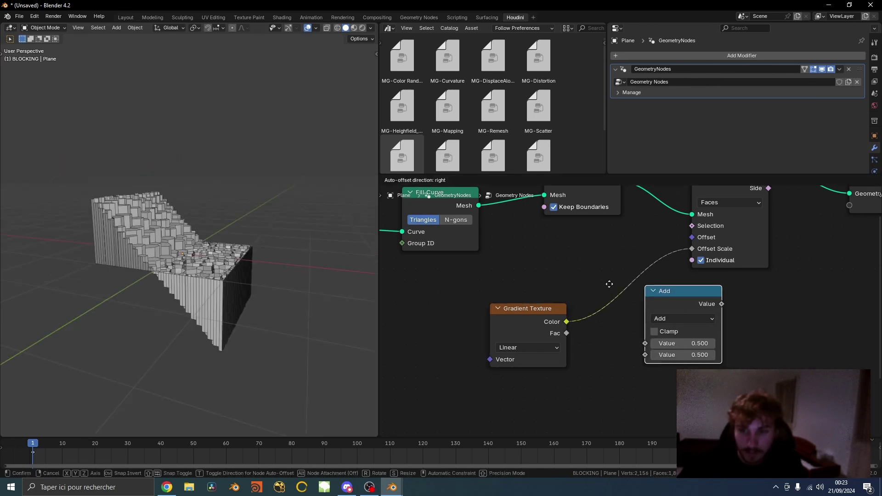
click(557, 265)
scroll(630, 312, up, 3)
drag(622, 341, 655, 342)
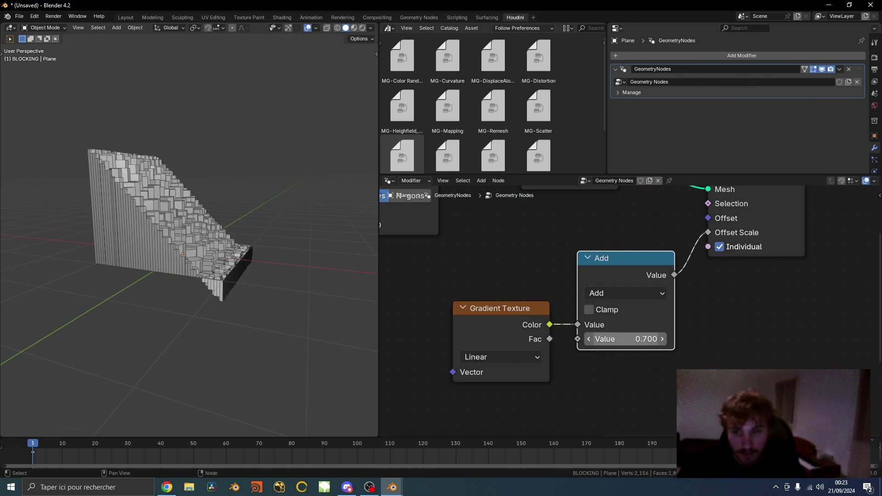
text(1)
key(Return)
middle_drag(294, 294, 292, 322)
- Duplicate the Add node onto the link to Offset Scale, change the copy to Multiply and set its value to 0.5
middle_drag(680, 279, 494, 296)
scroll(494, 297, down, 1)
key(shift+d)
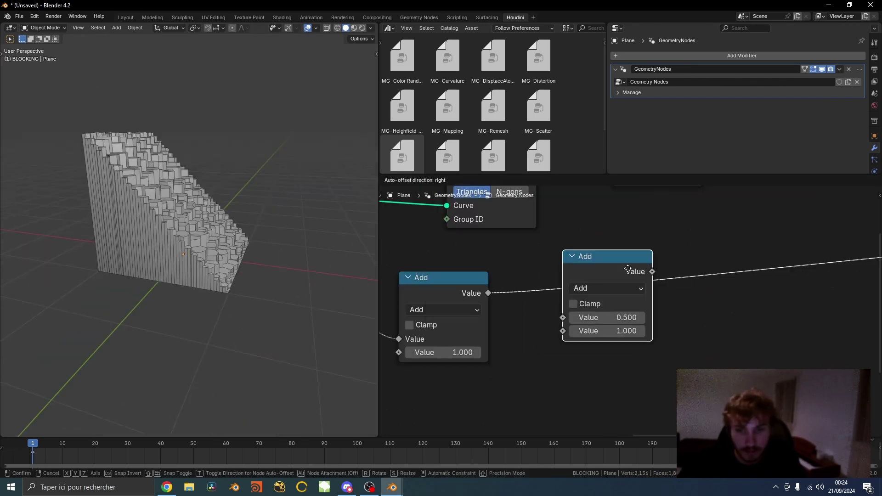
click(627, 269)
click(595, 289)
click(207, 346)
click(605, 331)
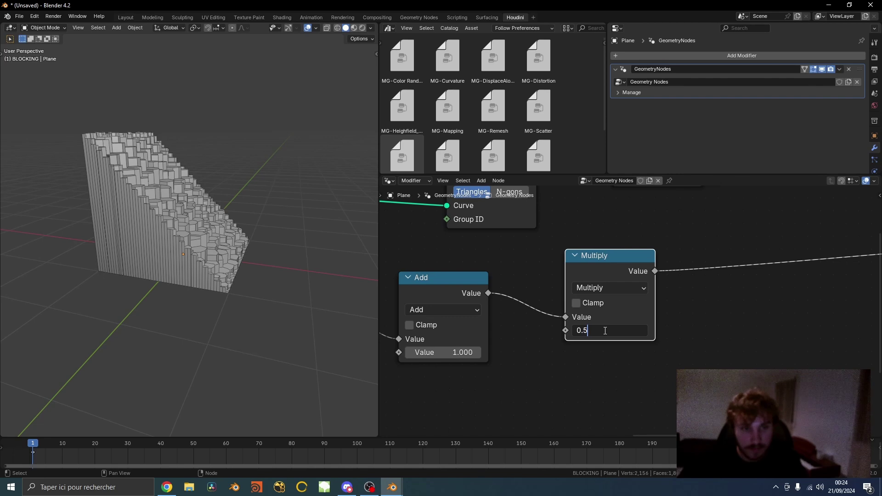
text(0.5)
key(Return)
drag(619, 277, 592, 285)
- Insert a Color Ramp node between the Multiply node and the Extrude Mesh Offset Scale
key(shift+a)
click(693, 248)
middle_drag(673, 286, 542, 294)
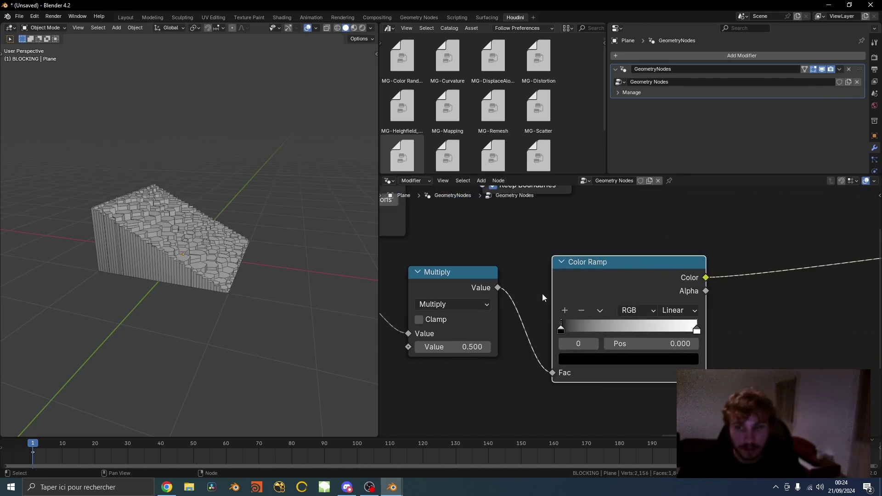
- Try moving the Color Ramp's black and white stops inward, with the white stop at position 0.635
scroll(542, 294, up, 1)
drag(556, 333, 616, 332)
middle_drag(161, 285, 193, 294)
drag(658, 331, 649, 331)
middle_drag(184, 276, 223, 306)
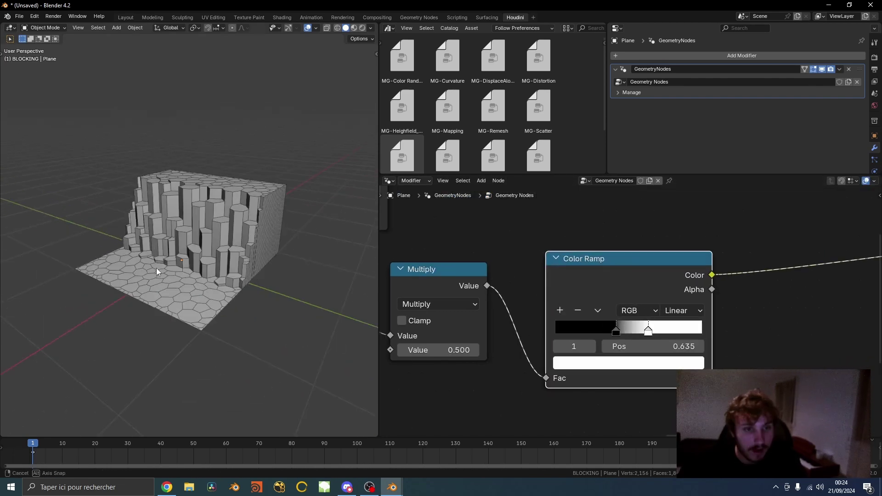
- Remove the adjusted Color Ramp and insert a fresh one between Multiply and the Extrude Mesh Offset Scale
key(ctrl+x)
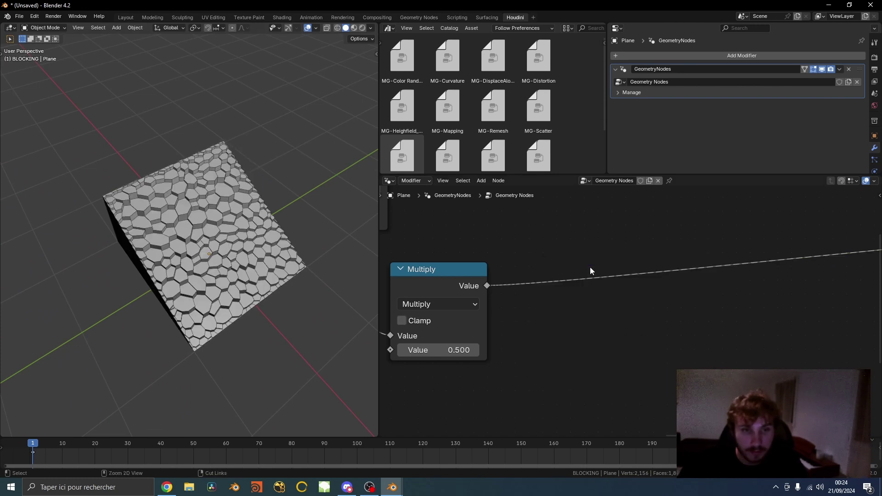
middle_drag(276, 288, 313, 253)
scroll(528, 299, down, 2)
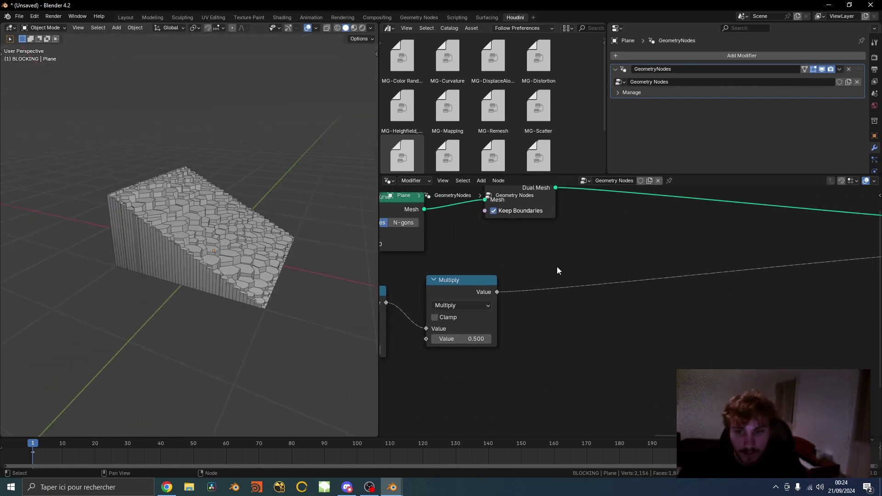
key(m)
click(572, 399)
key(x)
key(c)
click(573, 292)
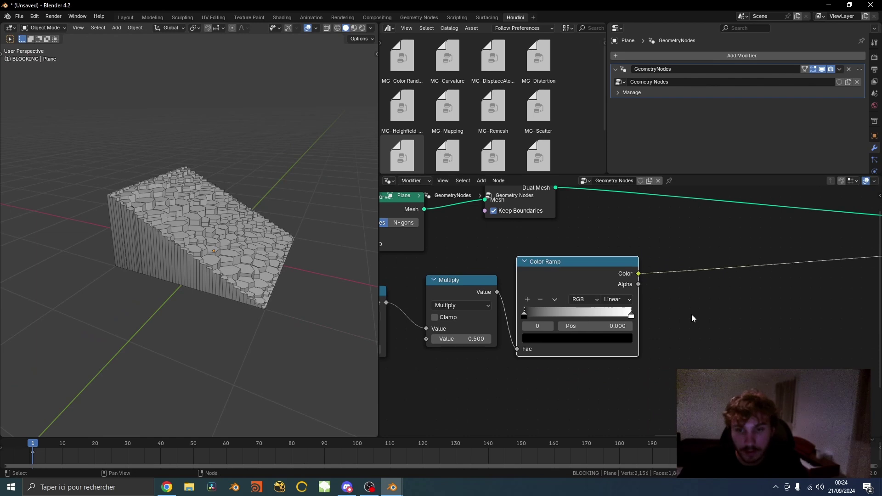
- Insert a Math node set to Power between the Color Ramp and the Extrude Mesh Offset Scale
scroll(657, 310, up, 2)
key(shift+a)
click(585, 252)
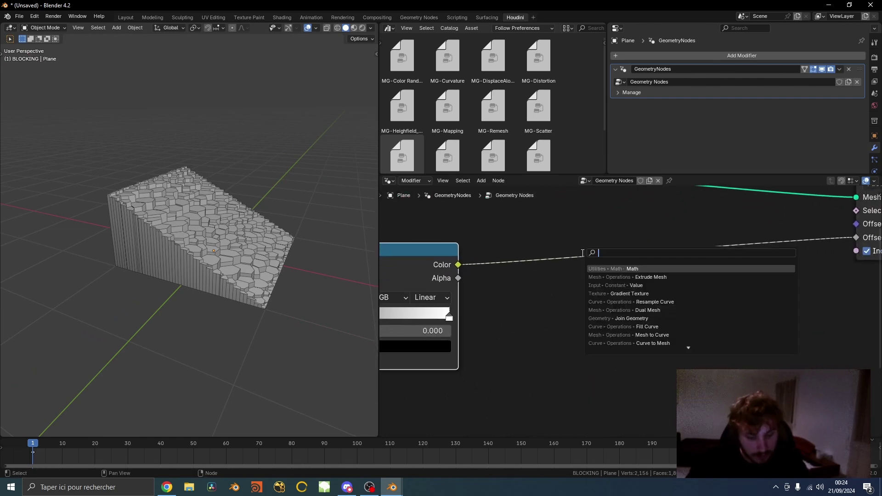
text(poweradd)
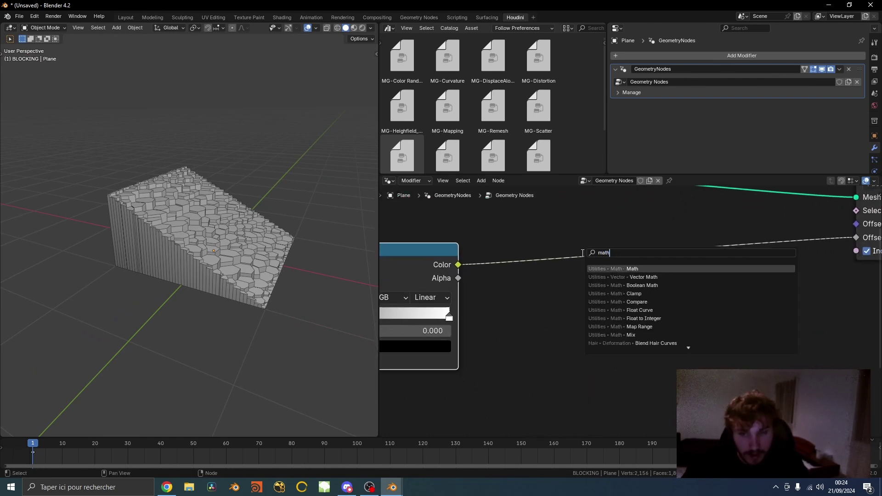
key(Return)
click(549, 303)
click(535, 300)
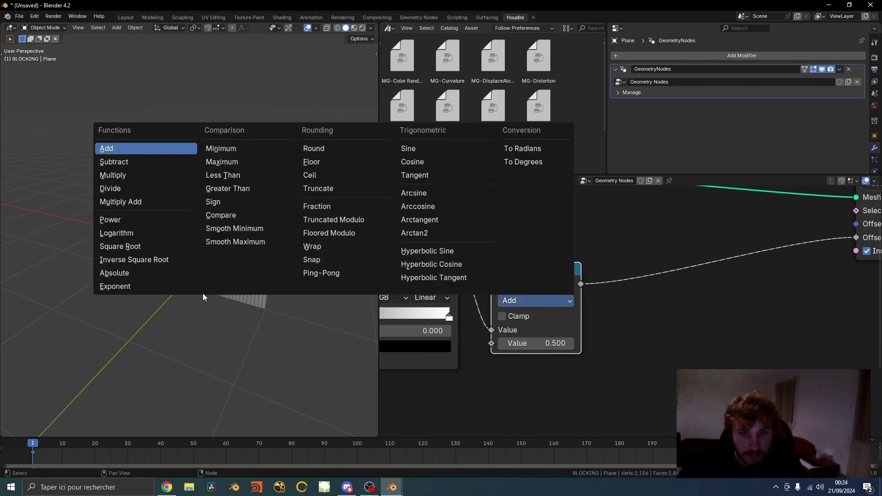
click(111, 215)
- Raise the Power node's Exponent to about 11.53 and move the Multiply and Color Ramp nodes away from it
shift+drag(536, 343, 583, 343)
scroll(644, 281, down, 6)
scroll(638, 305, up, 8)
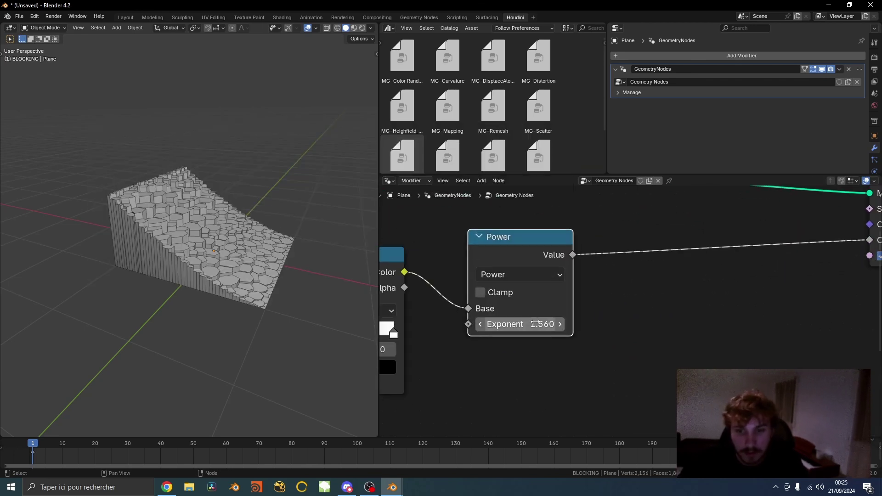
shift+drag(520, 325, 553, 324)
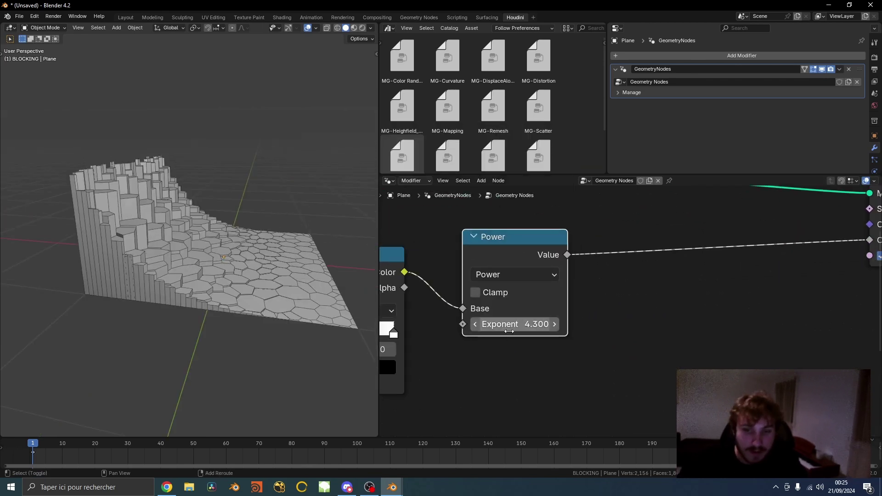
mouse_move(515, 324)
mouse_down()
mouse_move(501, 324)
mouse_move(538, 324)
mouse_move(501, 324)
mouse_up()
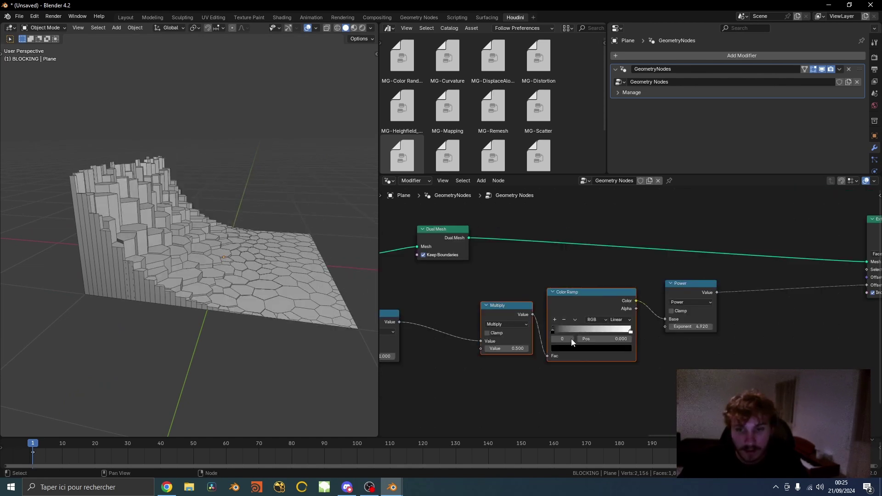
key(g)
click(543, 342)
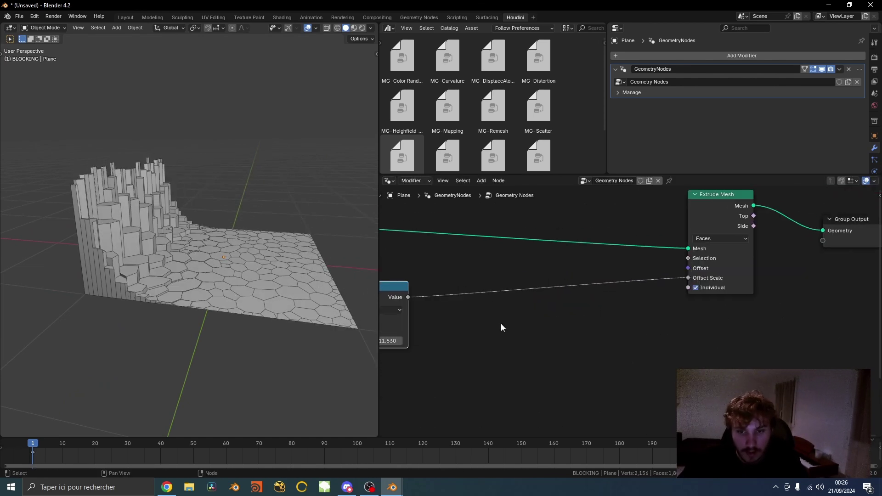
- Add an Attribute Statistic node in the space between the Power and Extrude Mesh nodes
key(shift+a)
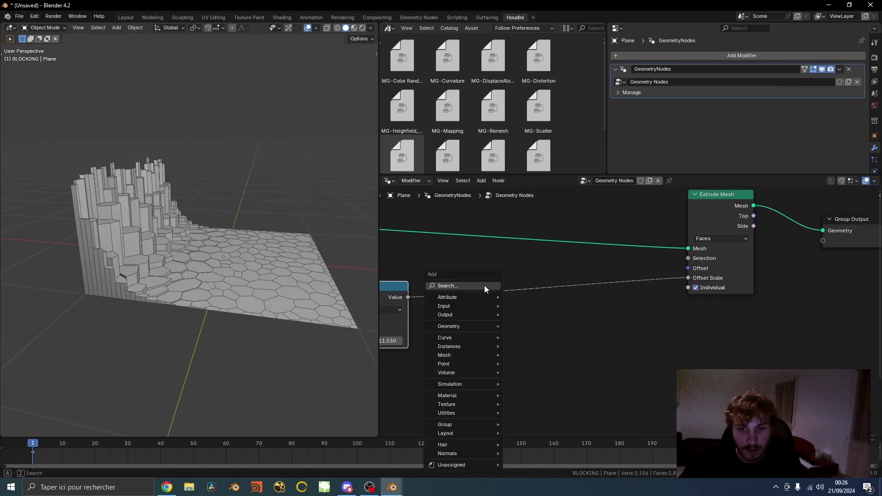
click(484, 285)
text(attr)
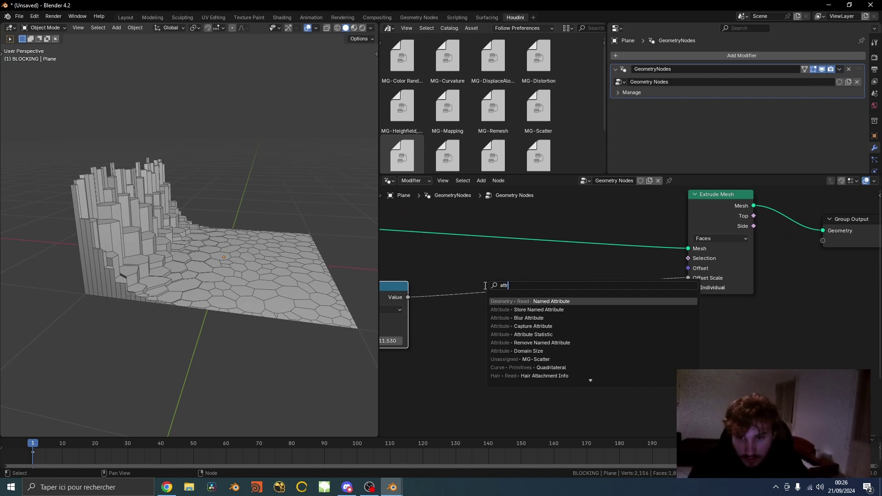
text(ibute )
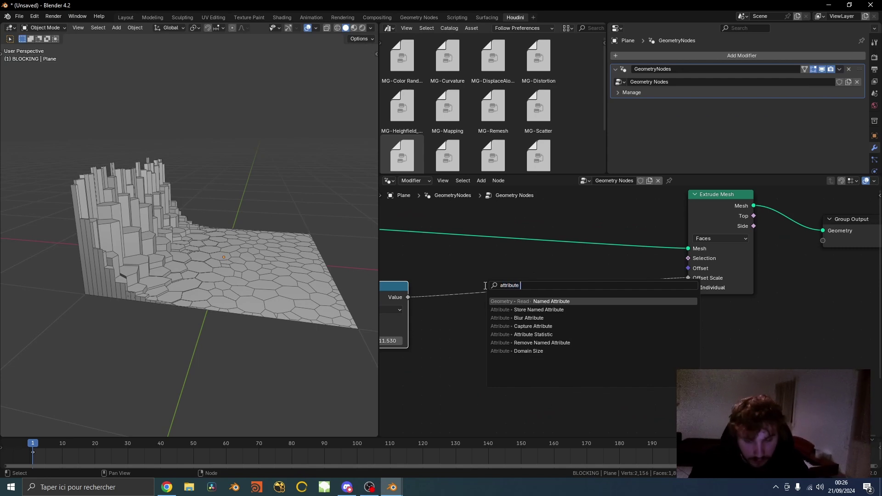
text(sta)
key(Return)
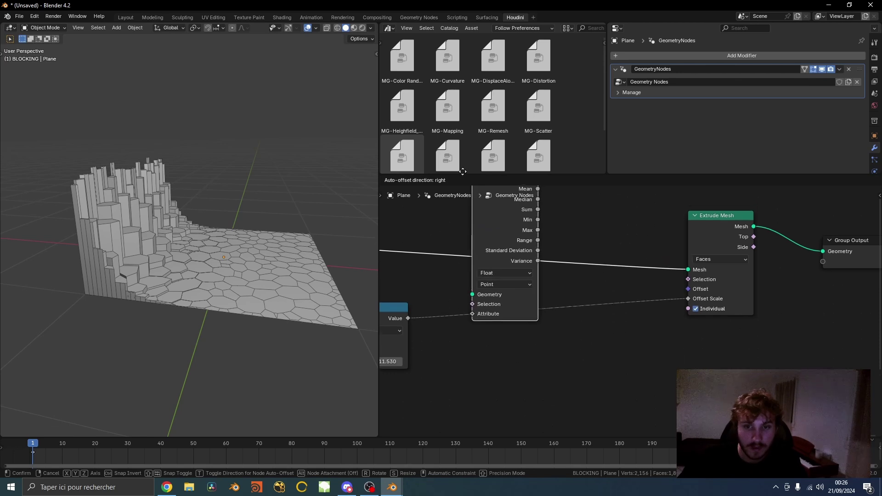
click(450, 176)
- Feed the Dual Mesh output into Attribute Statistic's Geometry and the Power Value into its Attribute input
scroll(421, 214, down, 5)
middle_drag(420, 214, 563, 264)
drag(623, 254, 602, 256)
middle_drag(588, 256, 565, 252)
drag(561, 252, 557, 188)
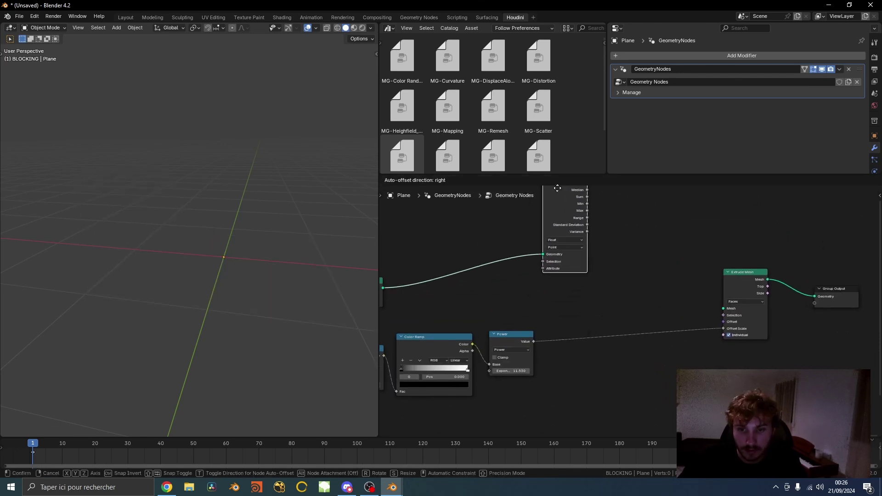
click(559, 193)
scroll(524, 322, up, 2)
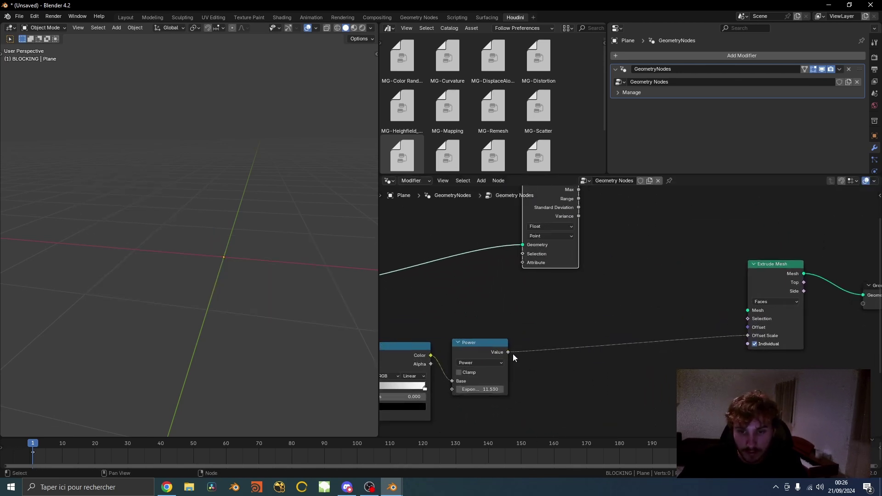
drag(522, 274, 522, 264)
scroll(578, 271, up, 2)
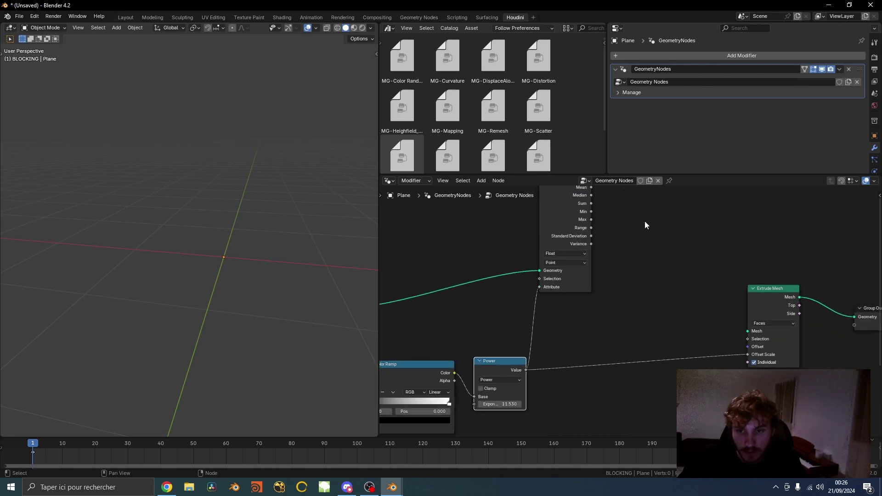
- Insert a Map Range node between the Power node and the Extrude Mesh Offset Scale
scroll(535, 255, down, 3)
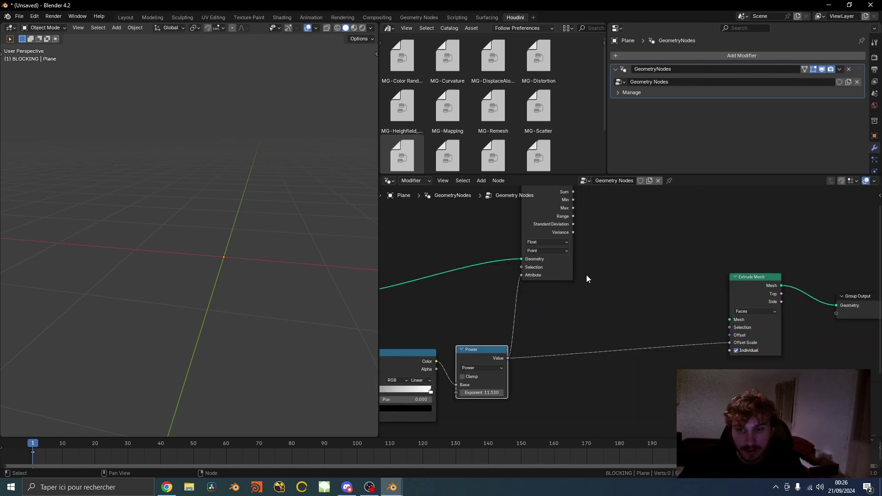
key(shift+a)
text(map ra)
key(Return)
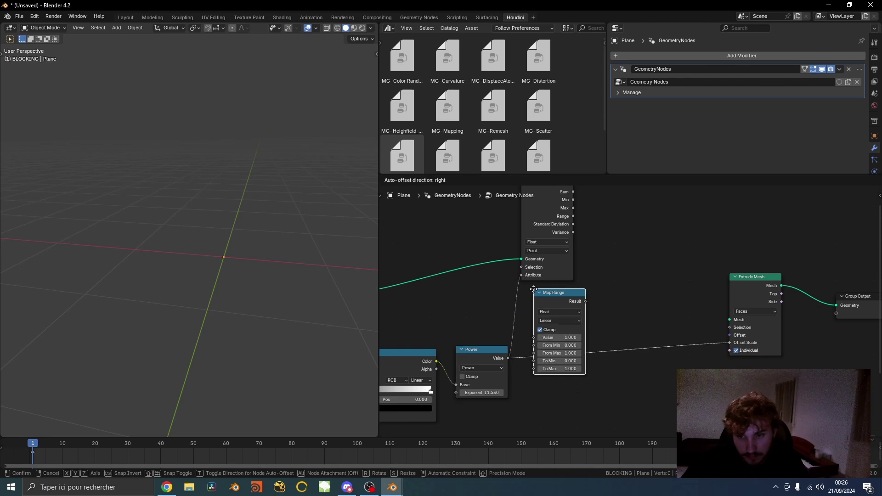
click(610, 282)
scroll(610, 282, down, 1)
scroll(611, 279, down, 1)
middle_drag(610, 279, 598, 308)
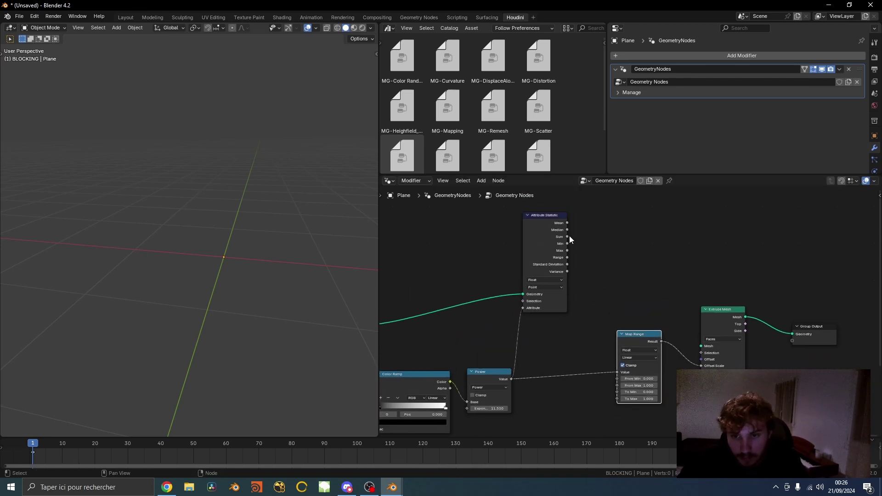
- Connect Attribute Statistic's Min and Max to Map Range's From Min and From Max, hide its unused sockets and place it beside Map Range
drag(616, 375, 616, 377)
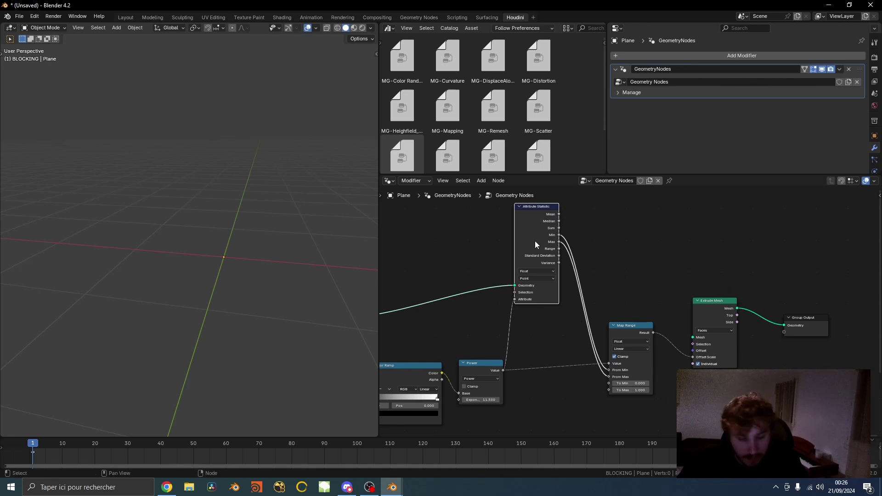
key(ctrl+h)
drag(544, 219, 568, 376)
- Reconnect the Dual Mesh output to the Mesh input of Extrude Mesh
scroll(515, 361, down, 3)
middle_drag(510, 358, 645, 343)
drag(799, 331, 791, 342)
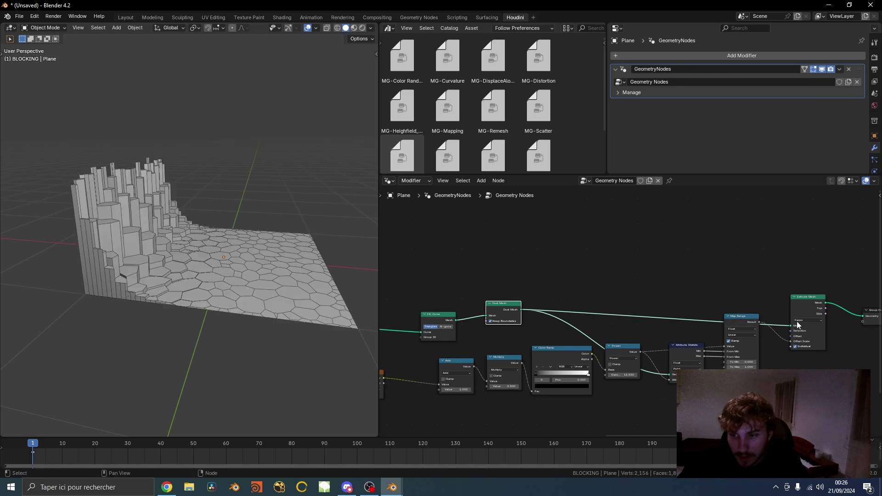
- Set the Power node's Exponent to 3.83 and move Attribute Statistic below the link from Power to Map Range
scroll(576, 306, up, 4)
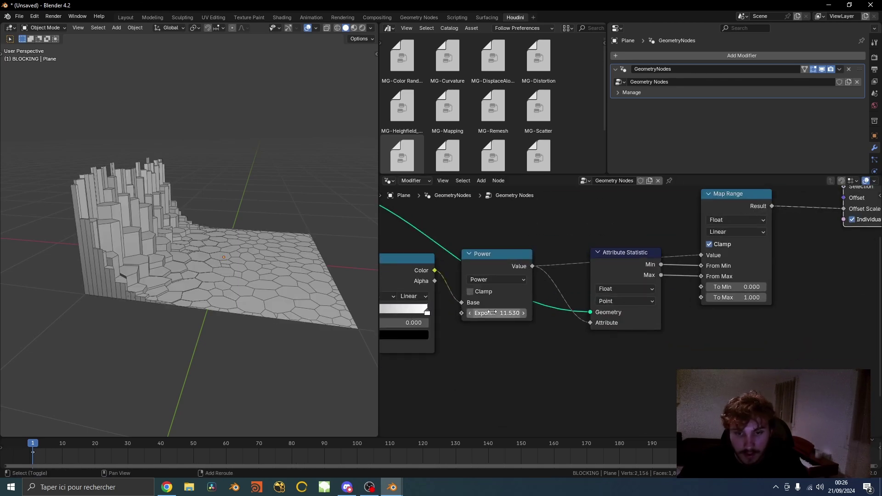
drag(493, 313, 401, 299)
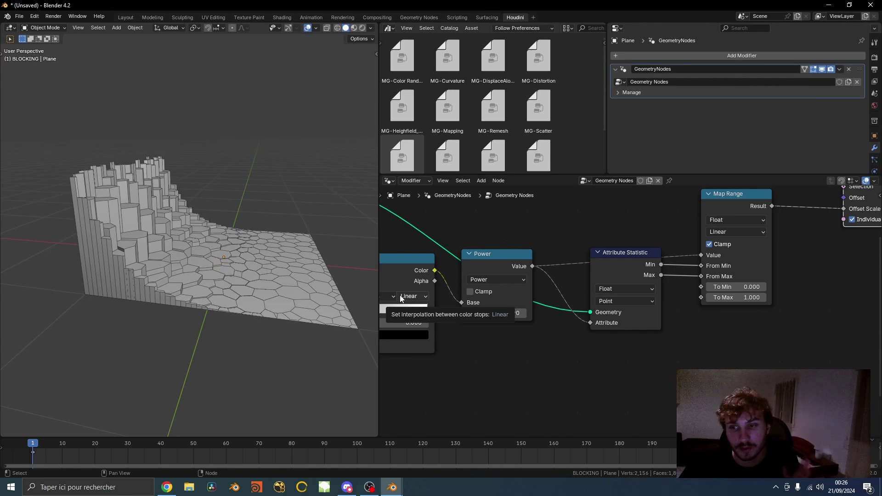
drag(630, 253, 628, 271)
middle_drag(184, 285, 285, 306)
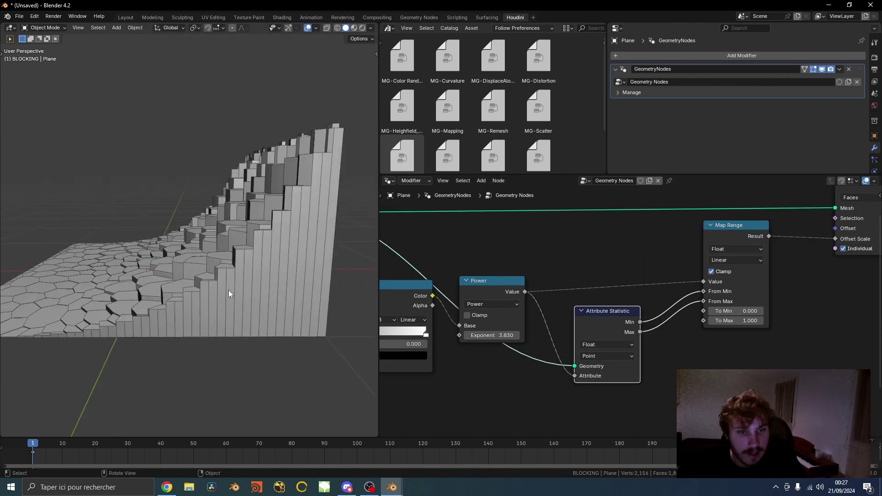
- Move the Color Ramp's white stop to position 0.82 to form a flat plateau on the column formation
scroll(228, 290, down, 4)
scroll(405, 319, up, 4)
middle_drag(419, 351, 588, 343)
drag(523, 331, 474, 331)
drag(660, 332, 636, 335)
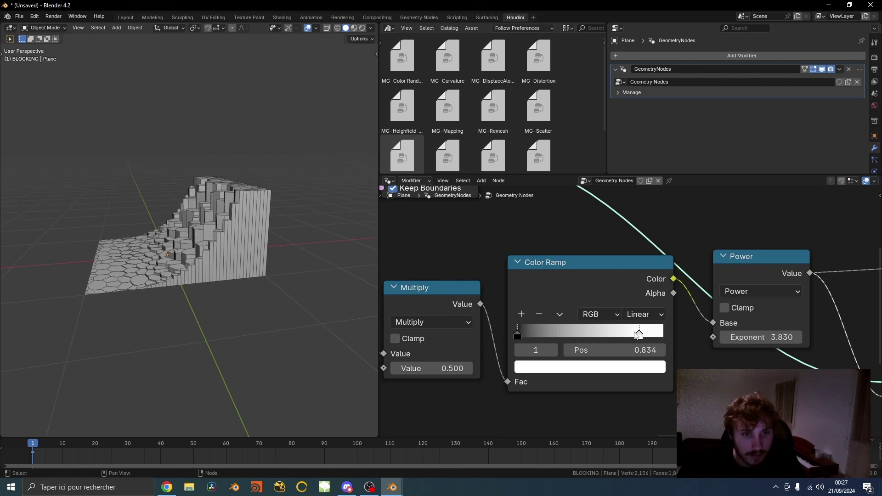
middle_drag(285, 276, 283, 299)
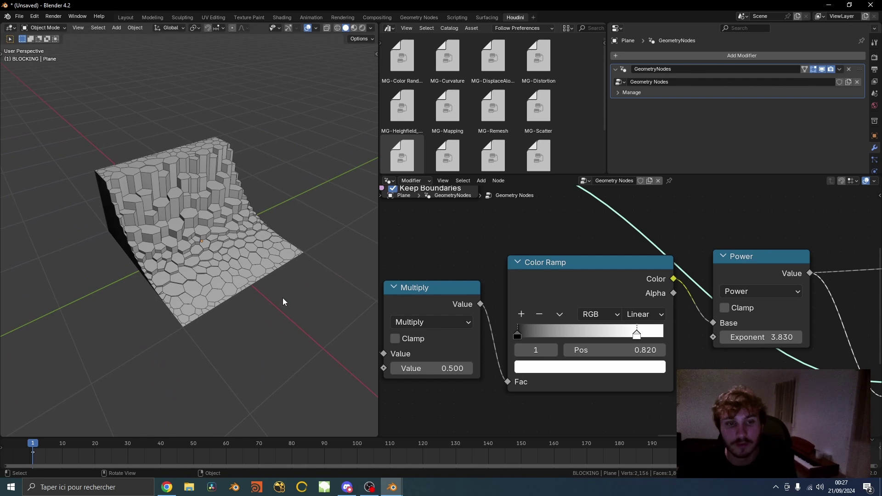
- Move the nodes up to Map Range away from Extrude Mesh to make room for more nodes
scroll(633, 316, down, 8)
middle_drag(716, 323, 551, 326)
middle_drag(780, 268, 729, 272)
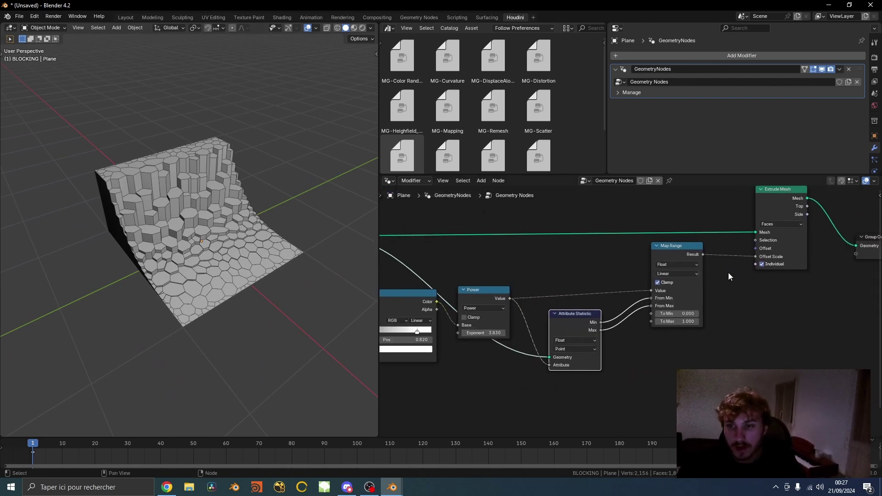
scroll(563, 264, down, 7)
drag(405, 236, 687, 346)
scroll(757, 280, up, 8)
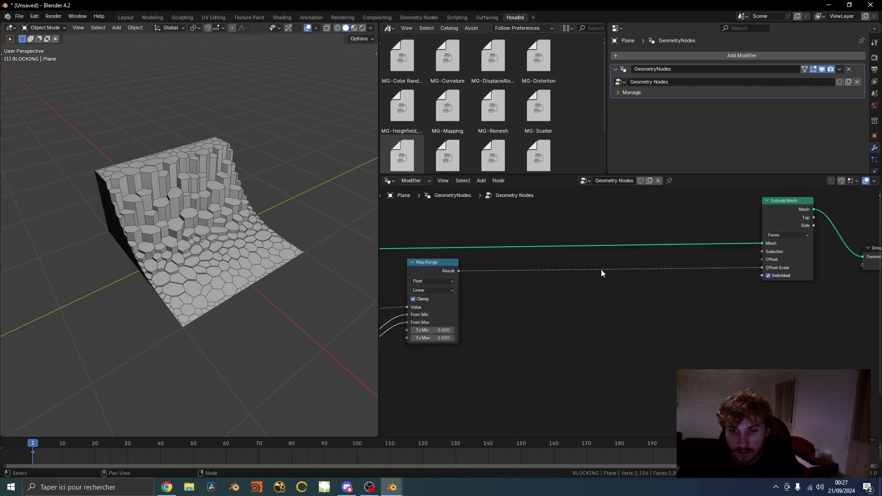
- Insert a Math node set to Add between Map Range and the Extrude Mesh Offset Scale
key(shift+a)
text(add)
key(Return)
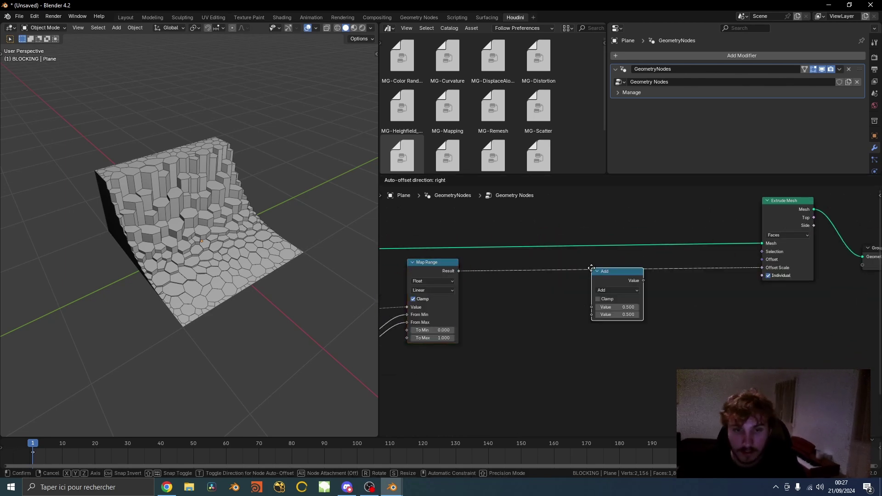
click(592, 268)
scroll(544, 361, up, 3)
- Create a Random Value node feeding the second Value input of the new Add node
drag(632, 274, 520, 334)
text(r)
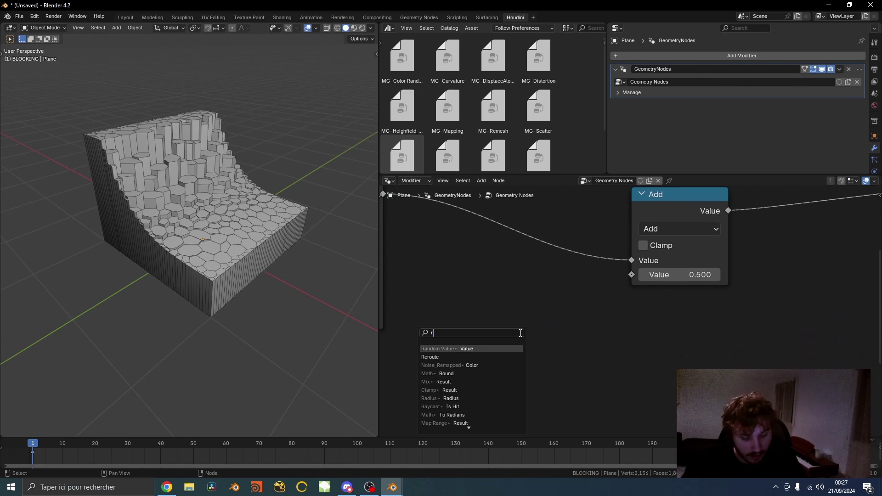
text(andom)
key(Return)
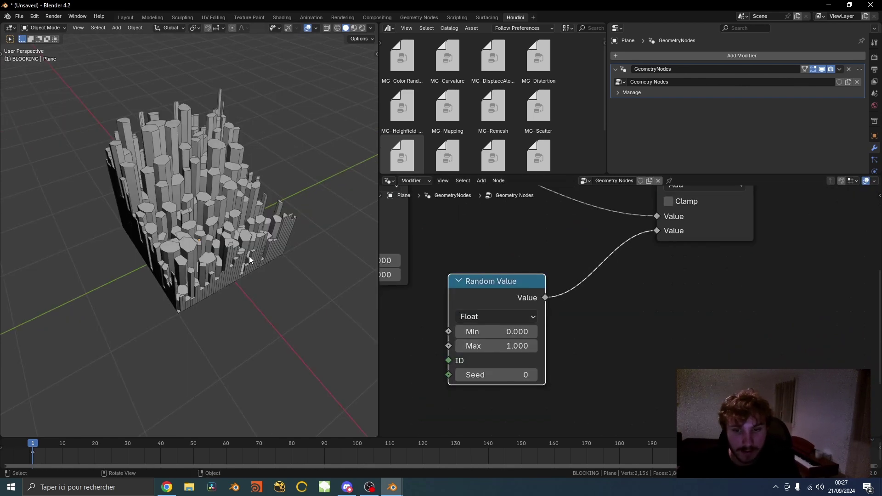
- Insert a Math node set to Multiply between the Random Value node and the Add node
middle_drag(514, 292, 501, 295)
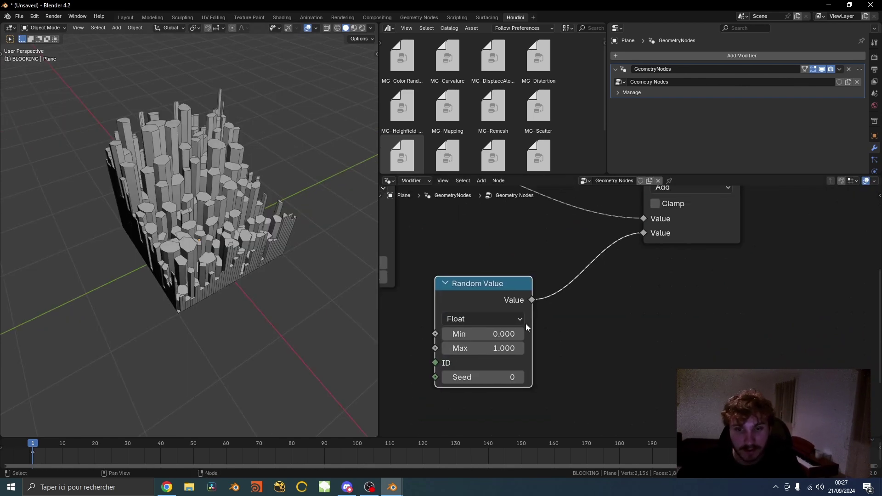
key(shift+a)
text(add)
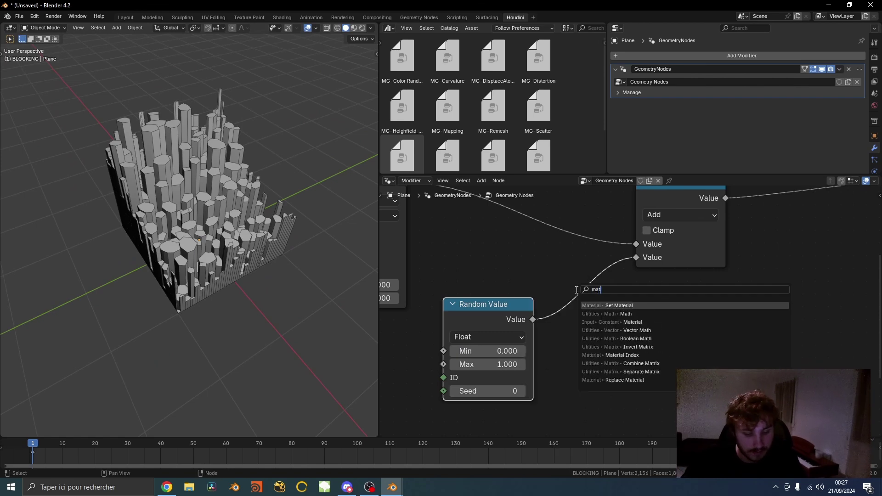
key(Return)
click(590, 268)
click(635, 307)
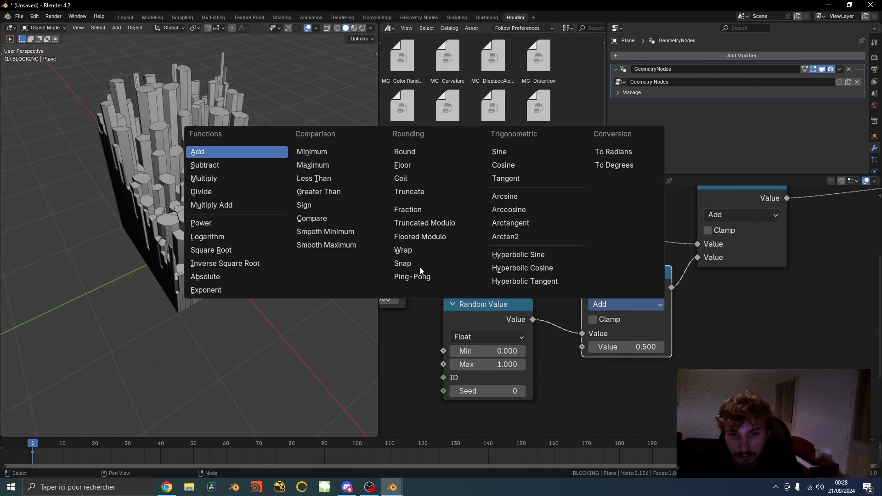
click(212, 183)
- Set the Multiply node's second value to 0.05 to reduce the random height variation of the columns
click(638, 348)
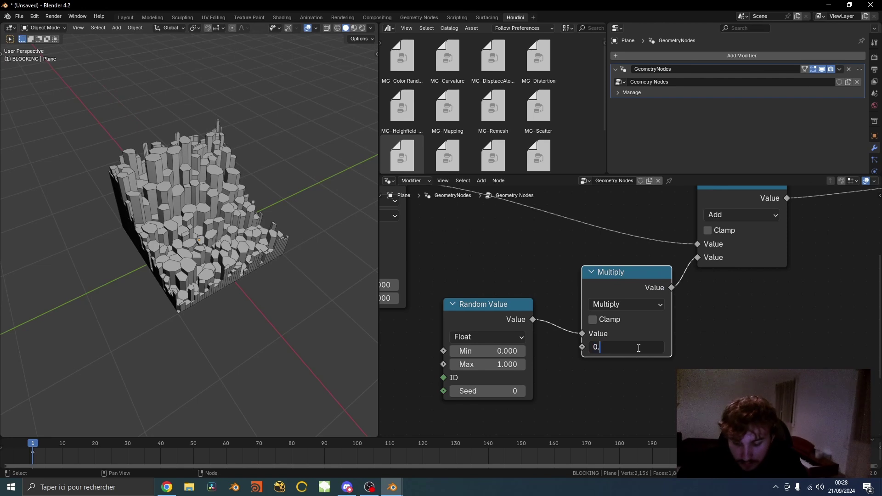
key(Return)
middle_drag(329, 286, 244, 239)
key(BackSpace)
text(5)
key(Return)
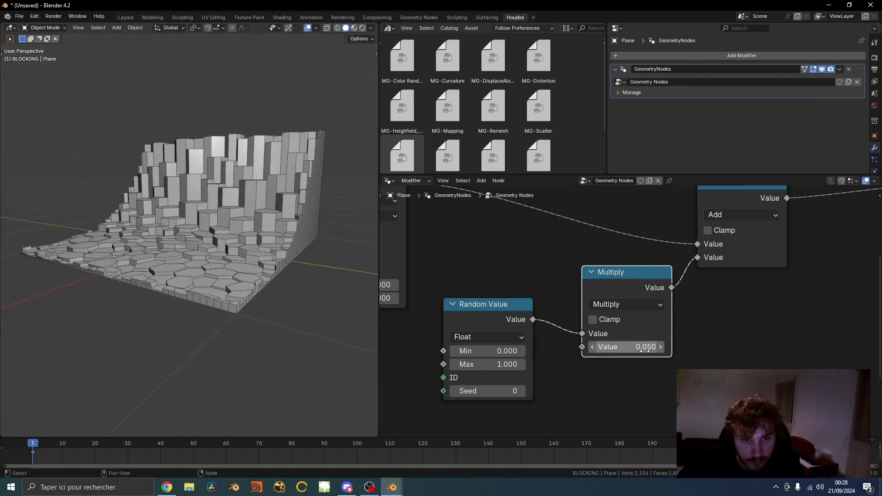
scroll(220, 280, up, 2)
middle_drag(216, 280, 255, 328)
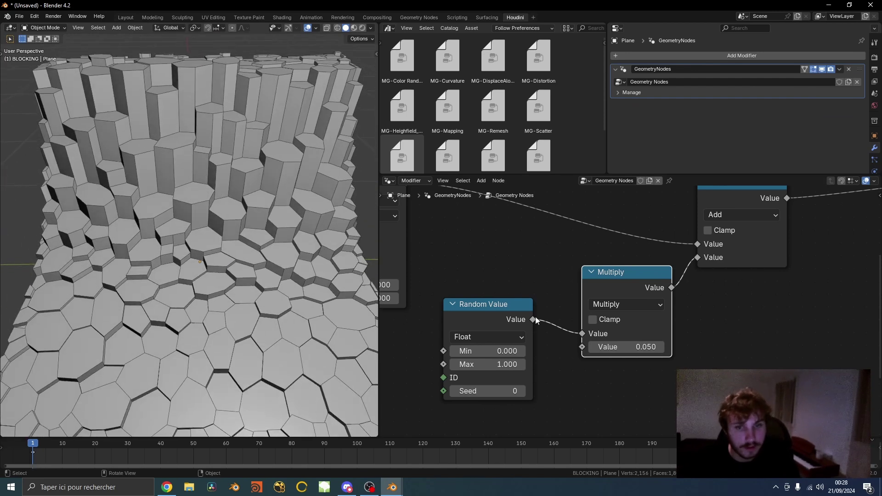
- Mute and unmute the Add node to compare the columns with and without the random height variation
scroll(536, 294, down, 4)
middle_drag(537, 221, 548, 258)
click(745, 258)
key(m)
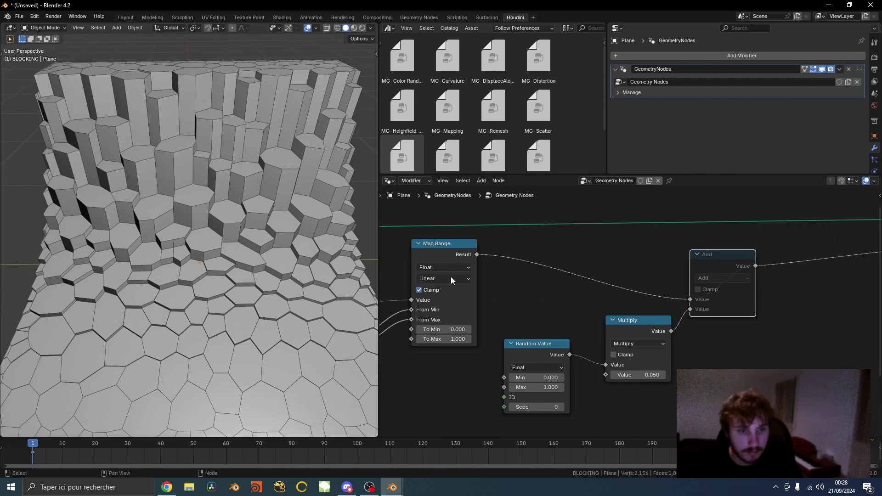
middle_drag(368, 271, 331, 253)
key(m)
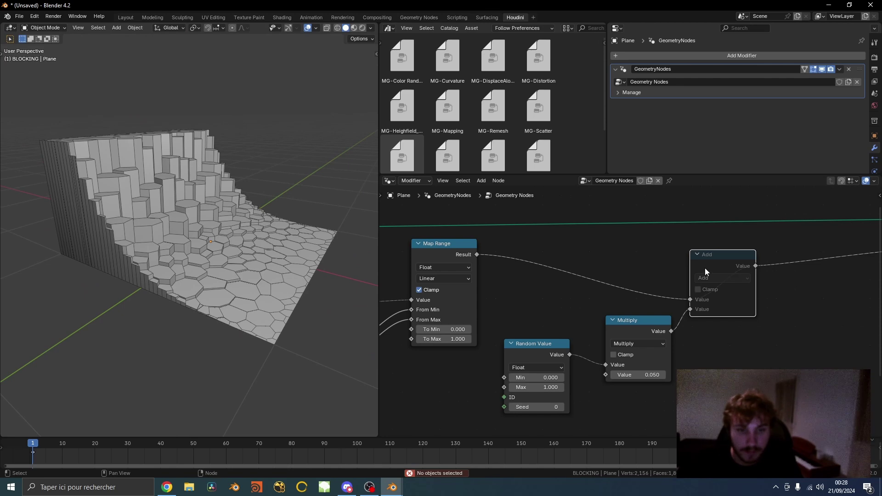
key(m)
scroll(307, 290, up, 2)
middle_drag(204, 283, 208, 254)
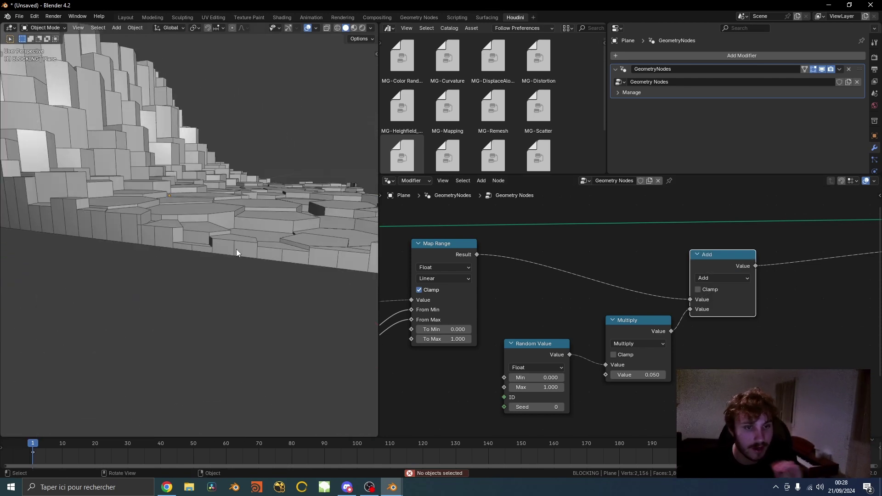
- Duplicate the Add node, place the copy just before Extrude Mesh's Offset Scale, and set its value to 0.040
scroll(236, 249, down, 10)
middle_drag(770, 301, 681, 304)
key(shift+d)
click(721, 255)
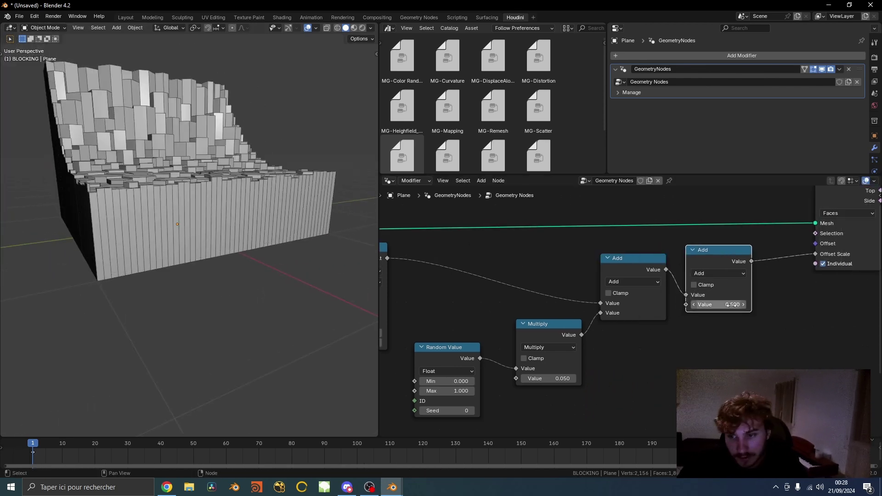
drag(732, 305, 710, 305)
middle_drag(308, 229, 283, 256)
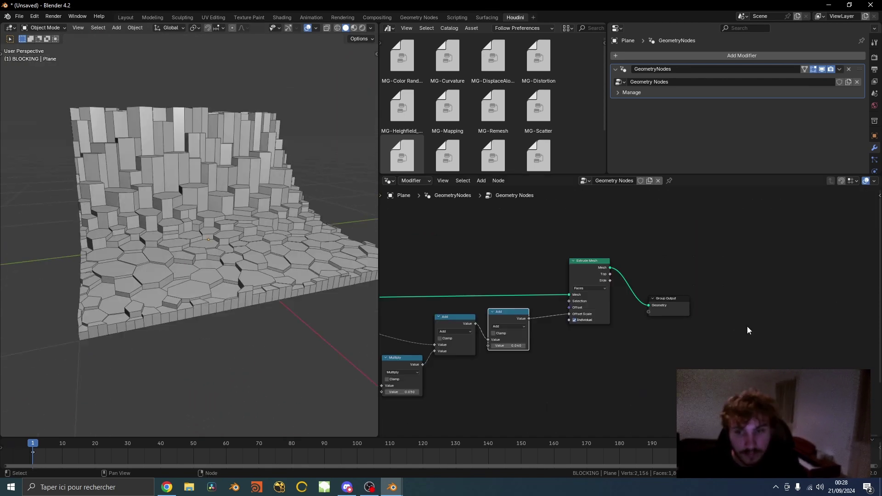
- Move Group Output away from Extrude Mesh and insert a Join Geometry node between them
scroll(747, 326, up, 2)
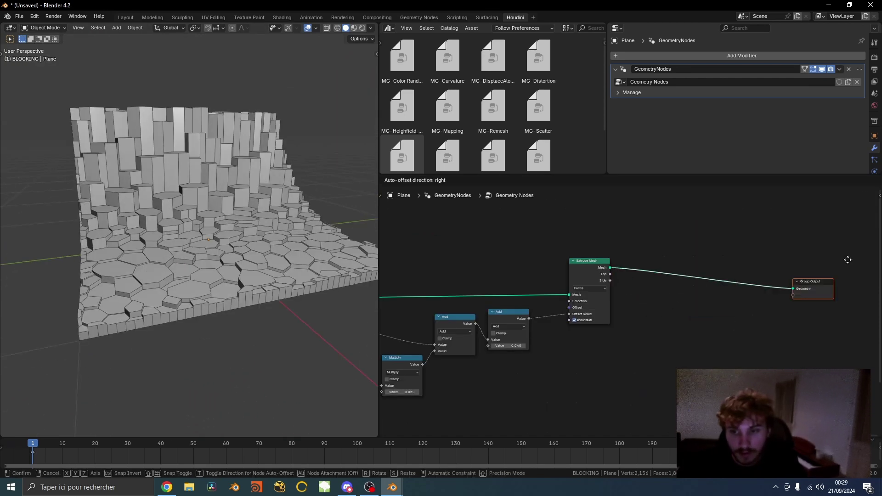
key(shift+a)
click(652, 244)
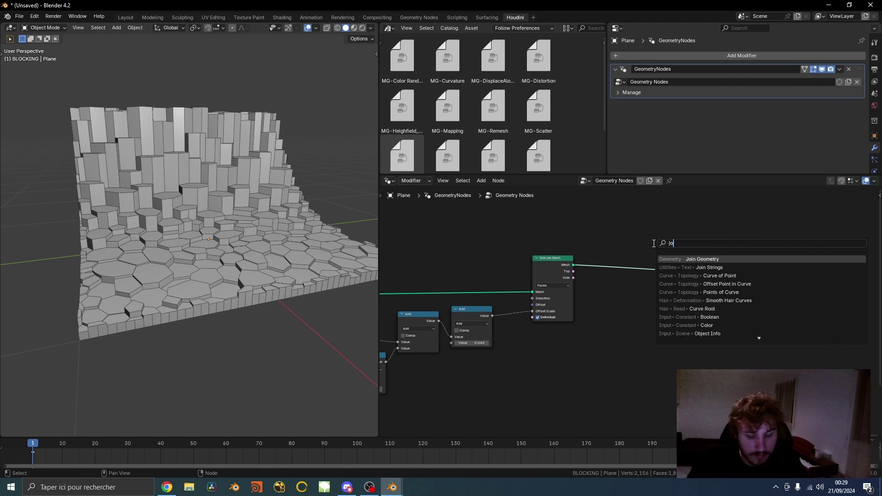
text(in*)
key(Return)
key(shift+a)
text(join)
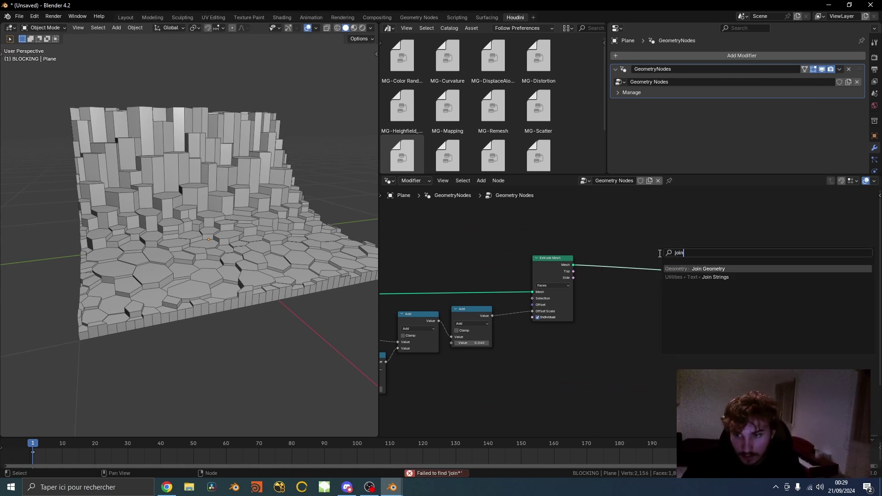
key(Return)
key(Home)
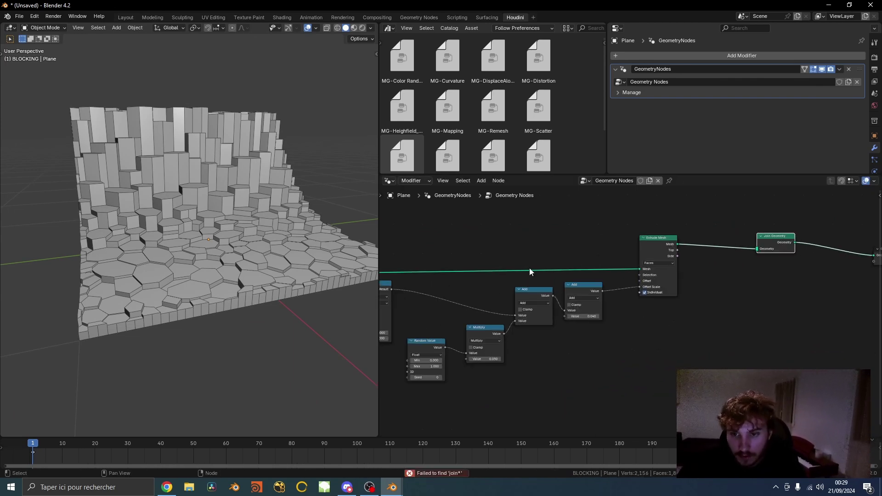
- Branch the mesh link ahead of Extrude Mesh into a Reroute placed above the nodes
scroll(636, 302, up, 4)
middle_drag(650, 296, 560, 315)
scroll(561, 315, up, 8)
middle_drag(607, 297, 571, 305)
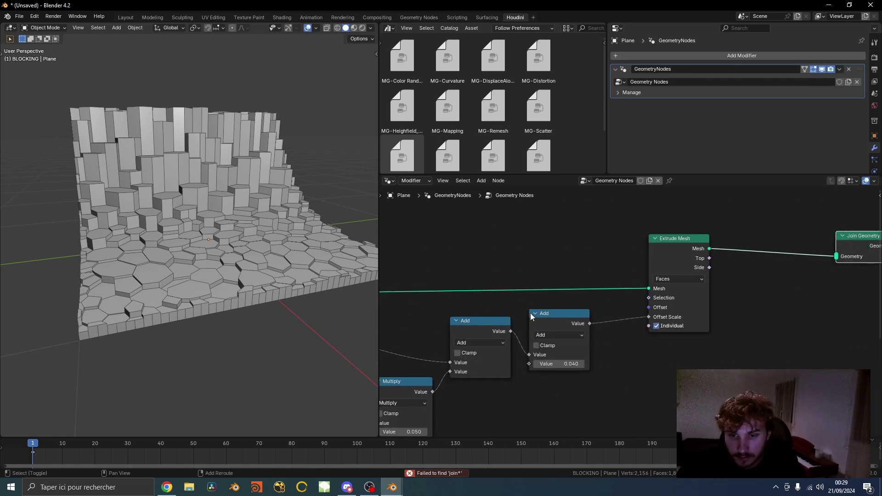
drag(531, 224, 534, 206)
text(re)
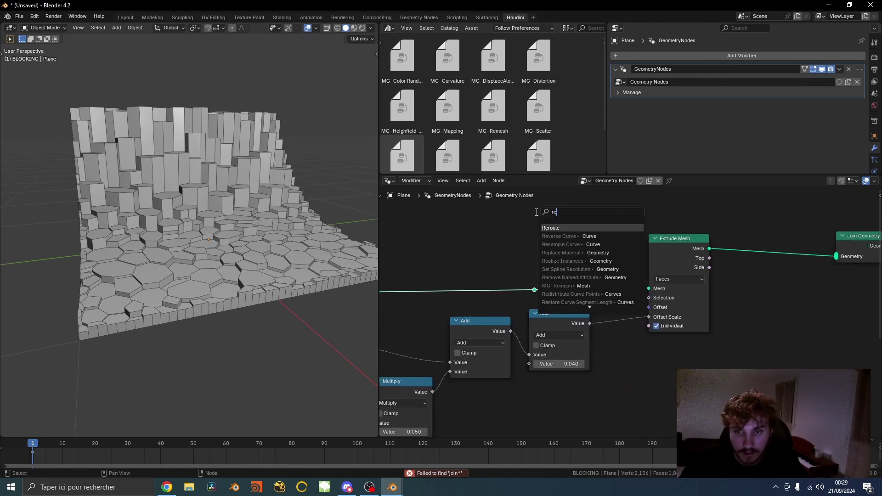
key(Return)
click(536, 204)
- Duplicate the upper Reroute past Extrude Mesh and link the branch through it into Join Geometry to close the formation's underside
key(shift+d)
click(783, 223)
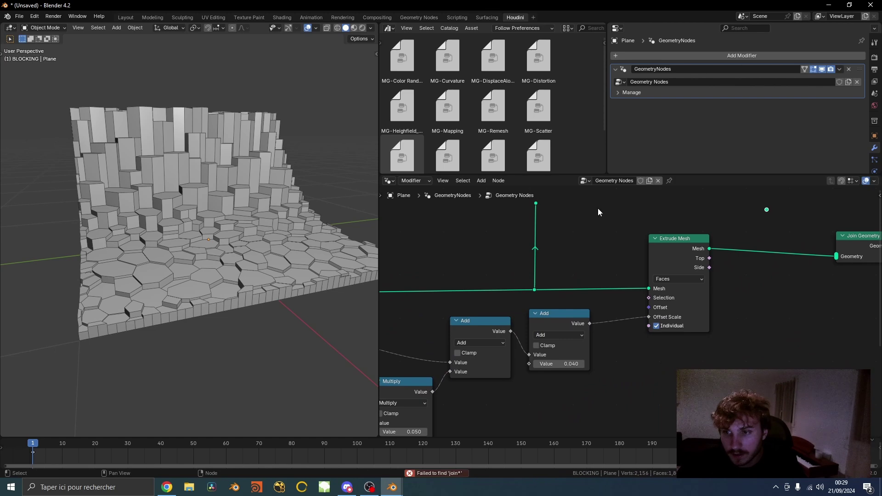
drag(536, 203, 713, 214)
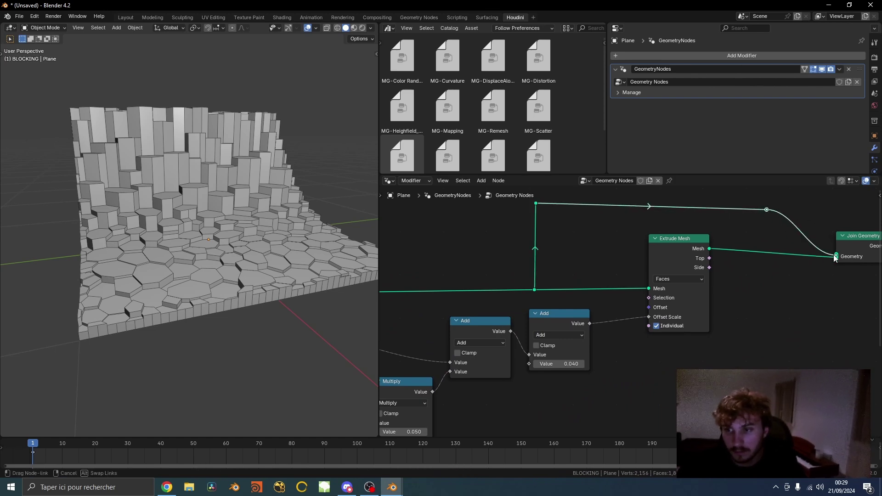
drag(834, 259, 835, 259)
scroll(835, 322, down, 2)
middle_drag(835, 324, 684, 329)
scroll(755, 301, up, 1)
middle_drag(756, 301, 637, 321)
middle_drag(184, 239, 262, 215)
middle_drag(136, 78, 243, 257)
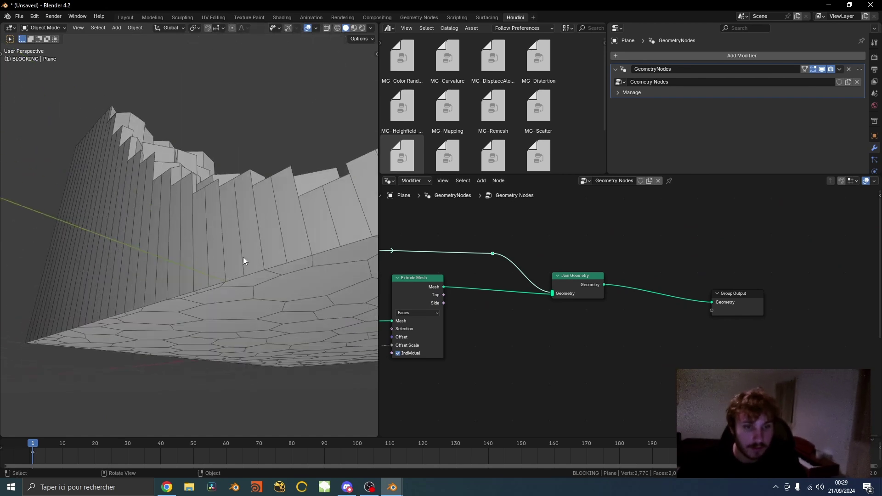
- Make room before Group Output and insert a Merge by Distance node after Join Geometry
middle_drag(736, 301, 630, 303)
drag(630, 302, 728, 287)
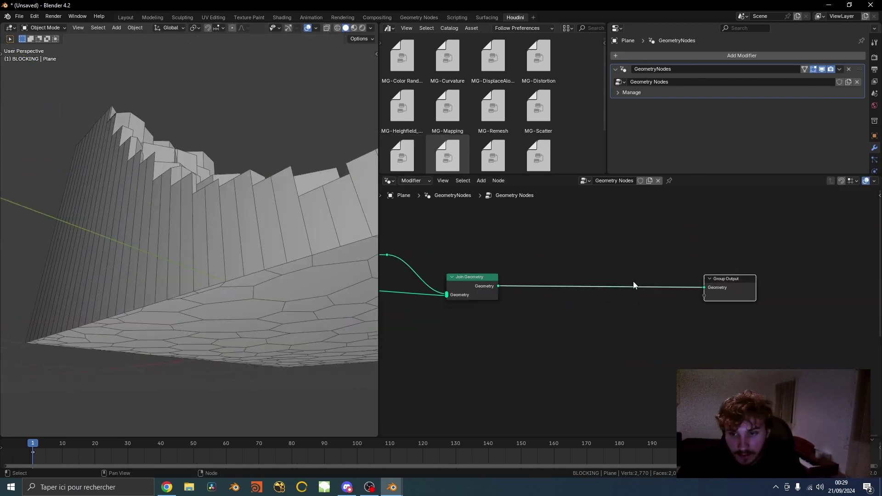
key(shift+a)
text(mer)
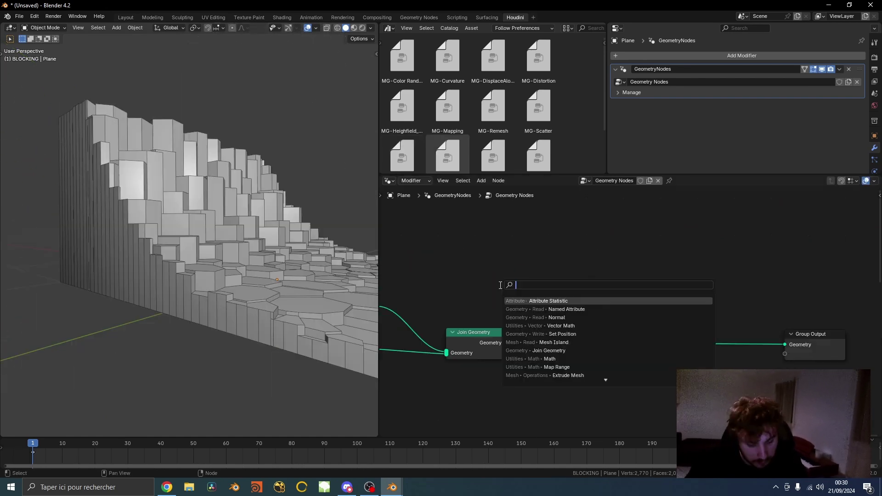
text(tge)
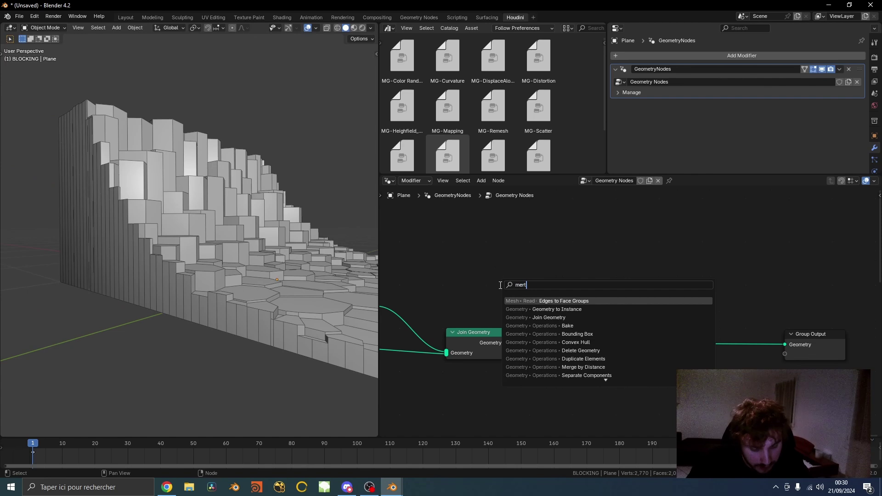
key(BackSpace)
key(BackSpace)
key(BackSpace)
text(ge)
key(Return)
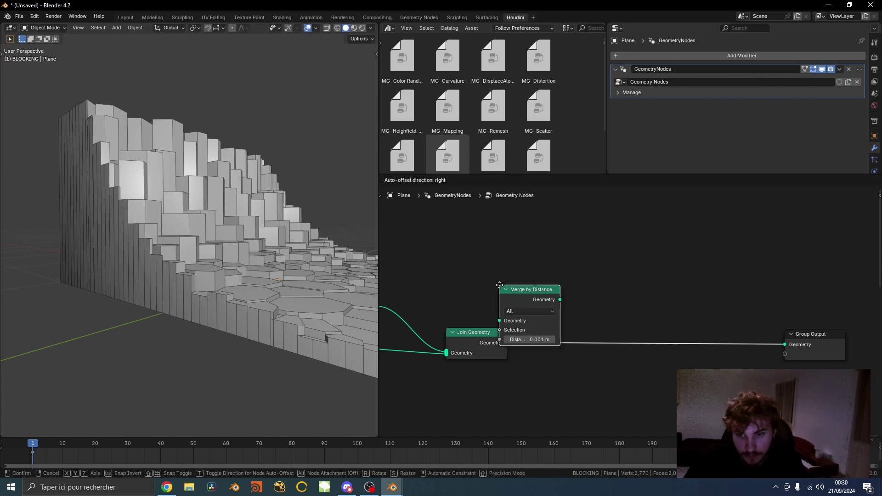
click(590, 344)
scroll(278, 257, down, 1)
middle_drag(278, 255, 291, 301)
- Insert the MG-Remesh asset between Merge by Distance and Group Output
scroll(542, 119, down, 2)
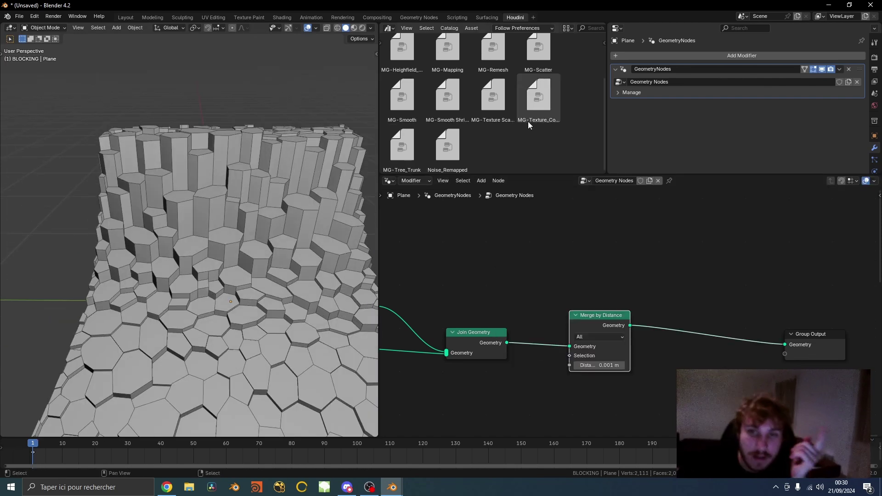
scroll(564, 78, up, 2)
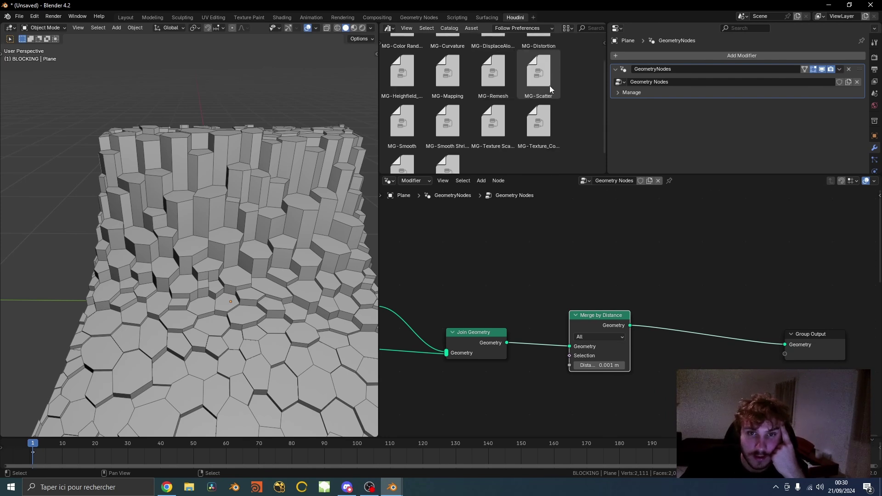
scroll(550, 85, down, 2)
drag(494, 66, 676, 270)
click(699, 289)
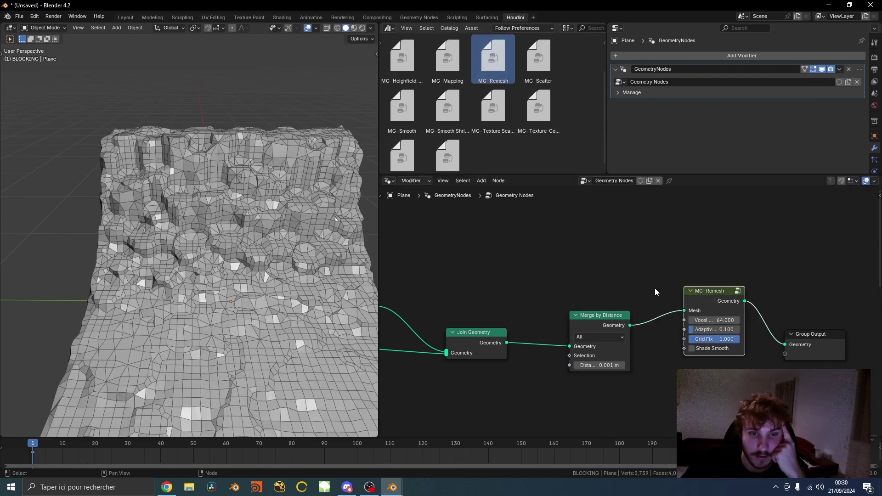
middle_drag(302, 271, 297, 296)
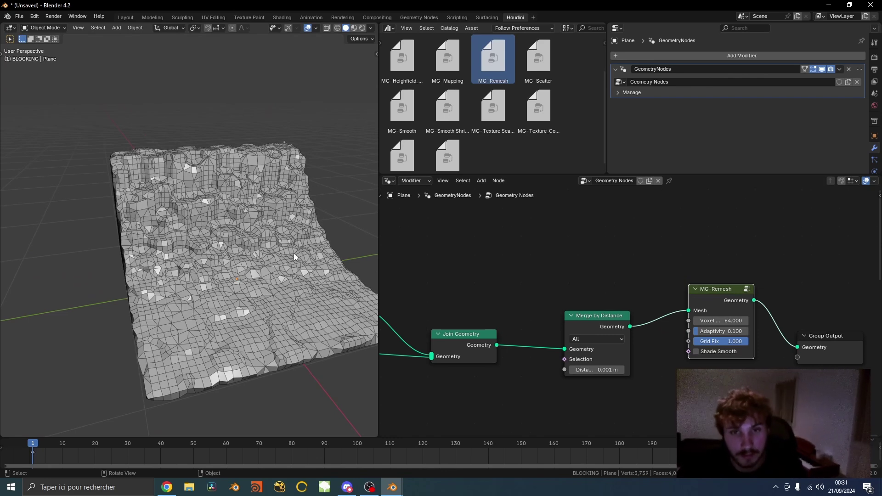
- Set the MG-Remesh voxel value to 512
scroll(641, 281, up, 3)
click(621, 324)
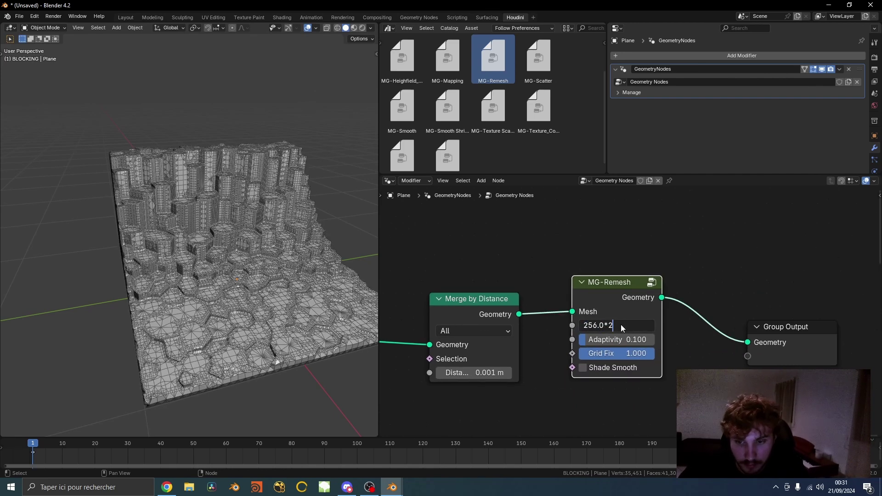
key(Return)
scroll(340, 299, up, 4)
middle_drag(340, 298, 156, 220)
- Set the MG-Remesh Adaptivity to 0.230 and hide the wireframe overlay in the viewport
drag(602, 340, 642, 340)
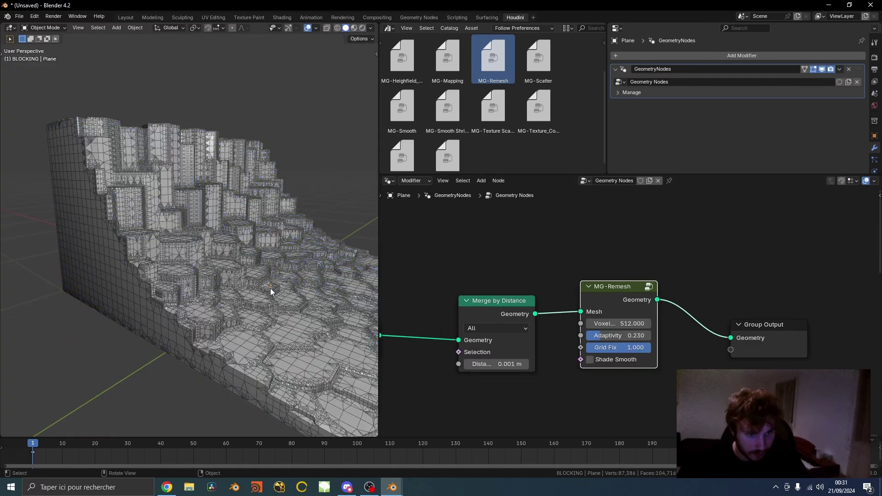
key(shift+w)
scroll(291, 281, up, 6)
middle_drag(291, 281, 202, 275)
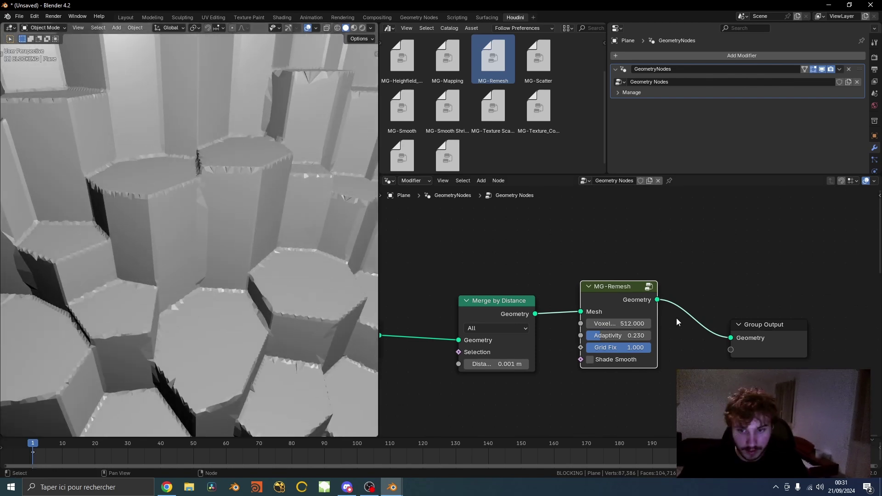
- Set the MG-Remesh Grid Fix to 0.000 and inspect the column edges up close
drag(645, 347, 591, 347)
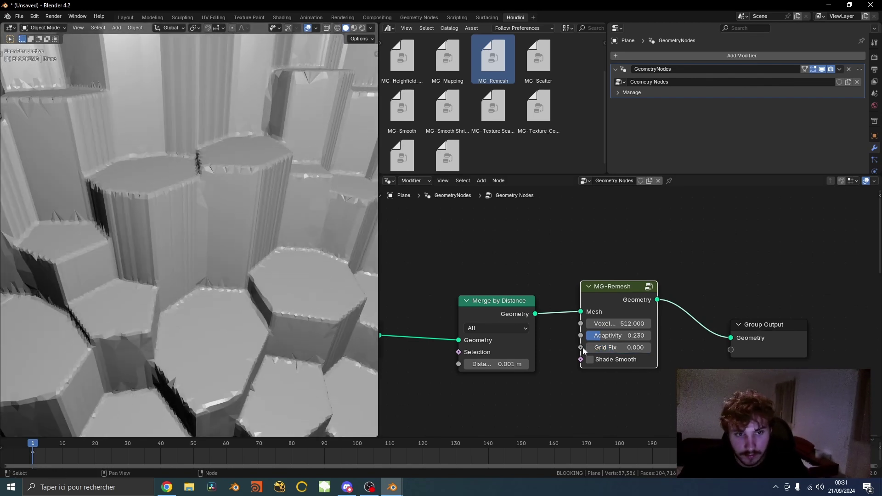
scroll(310, 349, down, 7)
middle_drag(214, 278, 299, 282)
scroll(238, 316, up, 6)
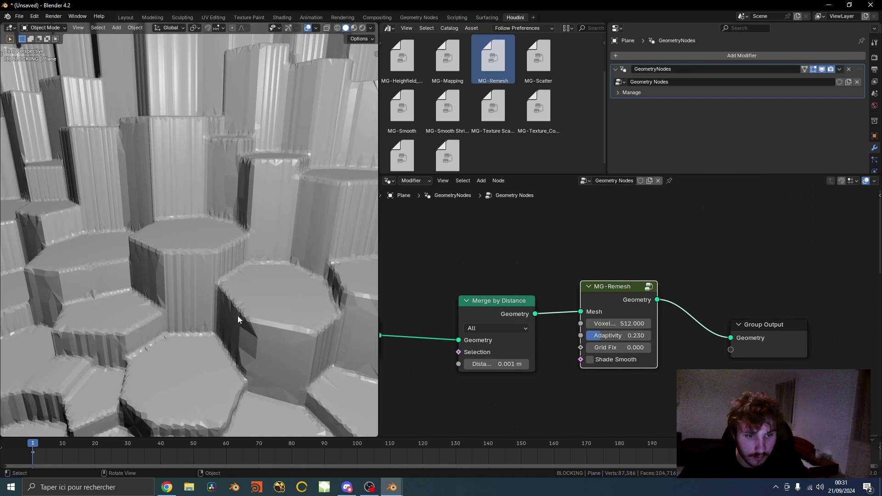
scroll(238, 316, up, 3)
middle_drag(238, 316, 258, 284)
- Set the MG-Remesh Adaptivity to 0.000 for an evenly dense mesh
drag(601, 336, 586, 336)
scroll(208, 172, down, 8)
middle_drag(208, 172, 226, 239)
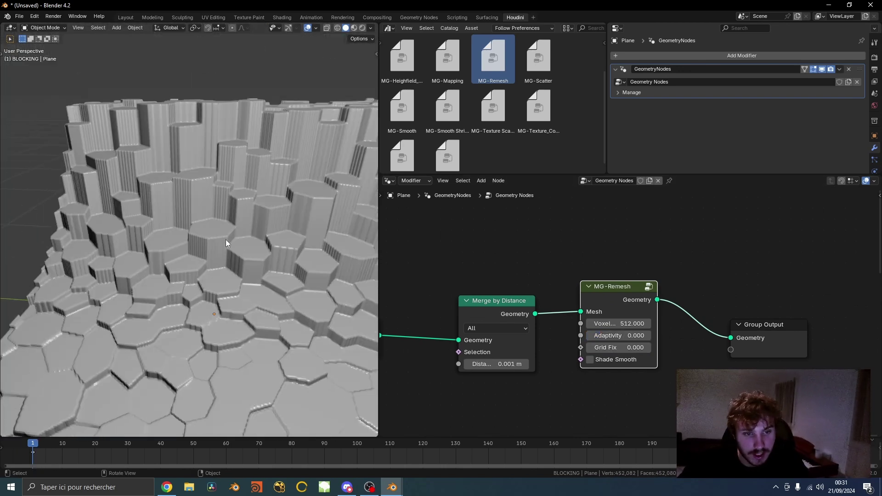
- Set the MG-Remesh Grid Fix to 1.000 and enable Shade Smooth
drag(601, 348, 650, 349)
click(590, 360)
scroll(252, 213, down, 2)
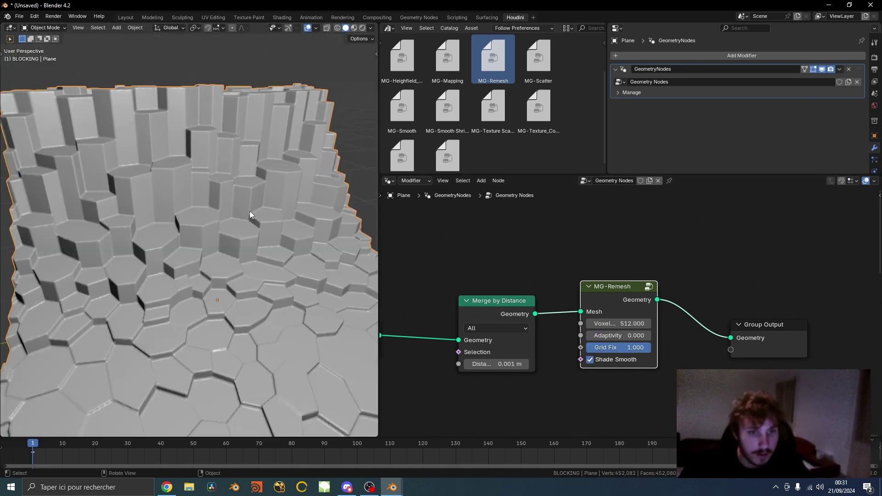
- Inspect the smoothed columns up close and open the MG-Remesh node group to see its internal network
click(233, 240)
scroll(296, 185, down, 4)
click(297, 182)
scroll(297, 211, up, 5)
middle_drag(297, 210, 160, 268)
middle_drag(657, 325, 642, 317)
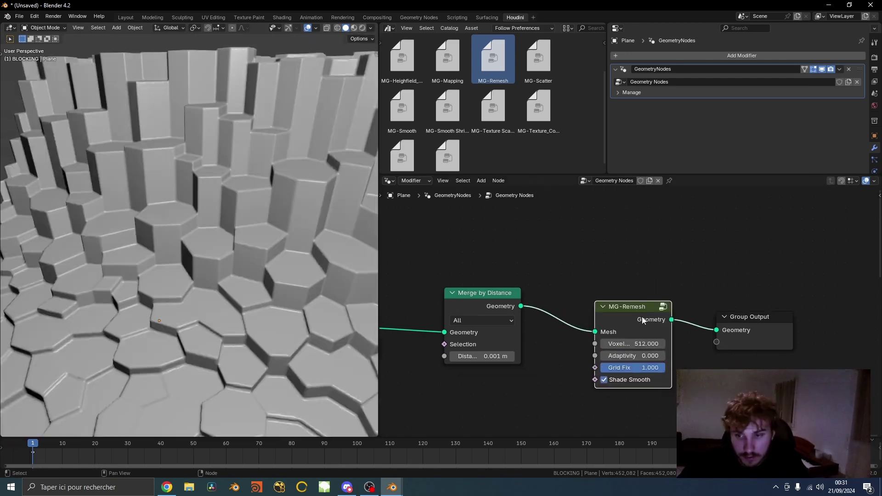
drag(643, 320, 635, 301)
key(Tab)
scroll(522, 295, down, 5)
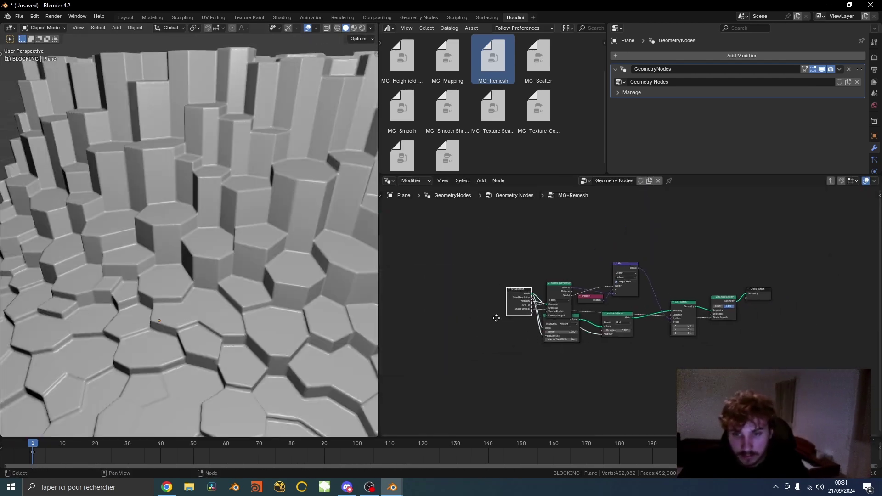
scroll(503, 276, up, 5)
scroll(464, 296, up, 2)
middle_drag(460, 301, 535, 259)
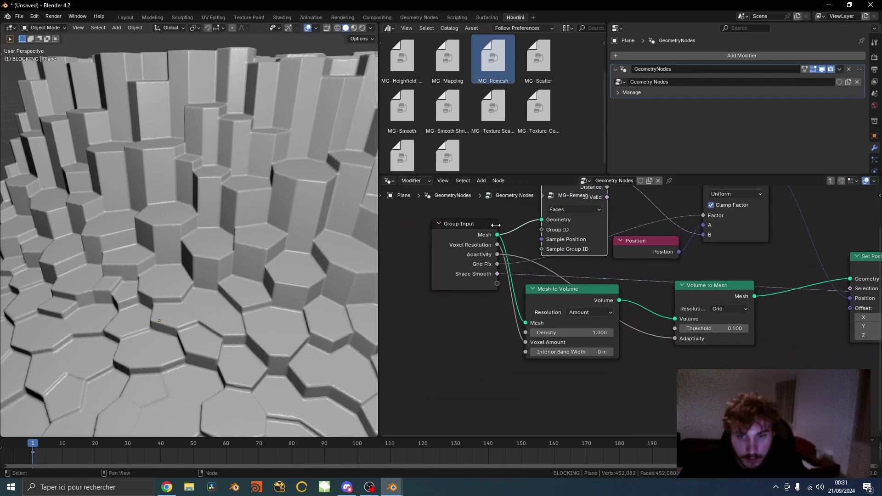
- Examine the Mesh to Volume, Volume to Mesh, Set Position and Geometry Proximity nodes inside MG-Remesh and leave the group
click(567, 293)
middle_drag(700, 281, 627, 269)
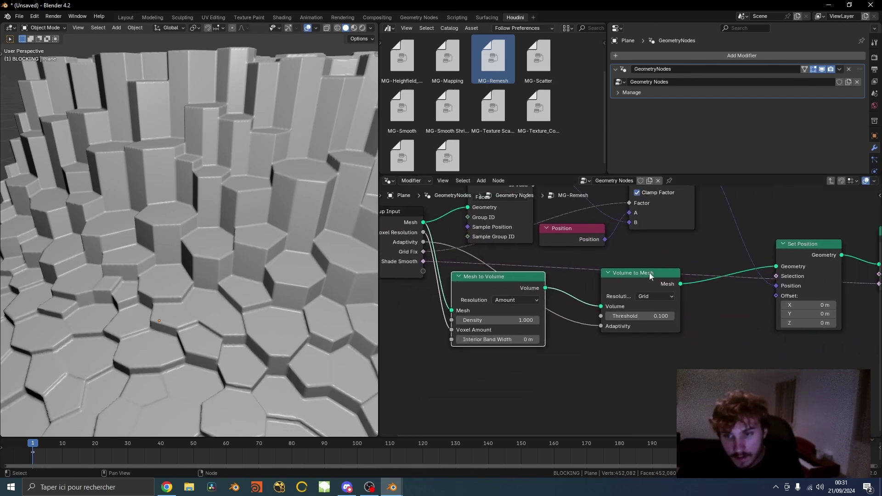
click(650, 272)
middle_drag(758, 268, 703, 312)
click(694, 284)
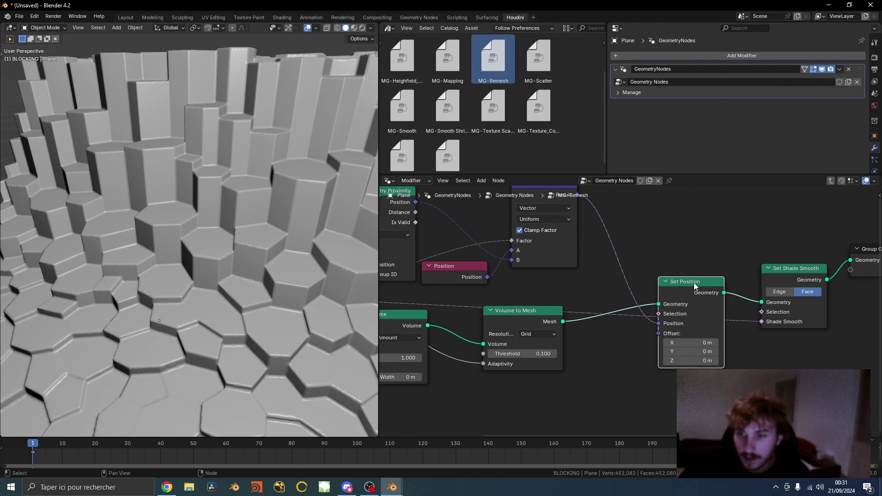
middle_drag(512, 284, 617, 338)
scroll(597, 312, up, 2)
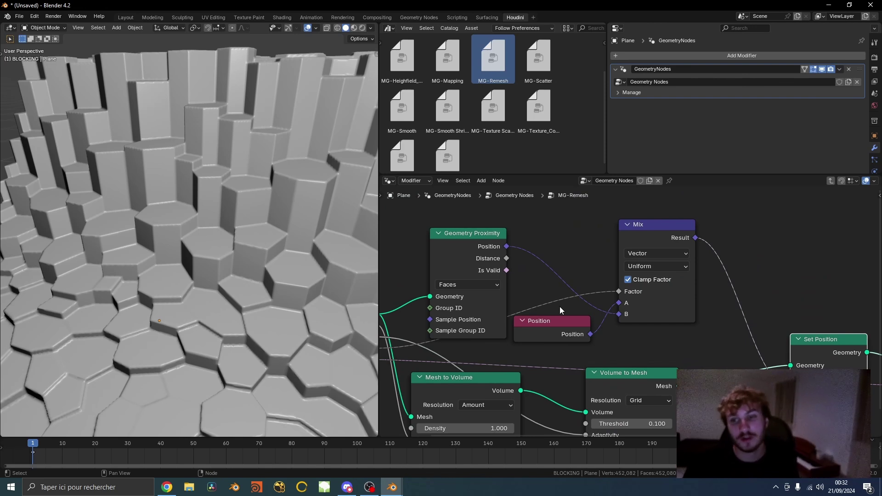
key(Tab)
- Insert the MG-DisplaceAlo... asset between MG-Remesh and the Group Output and enable its Custom Normals
scroll(448, 156, up, 1)
middle_drag(202, 277, 310, 285)
scroll(244, 272, down, 5)
scroll(310, 285, up, 4)
drag(498, 62, 631, 282)
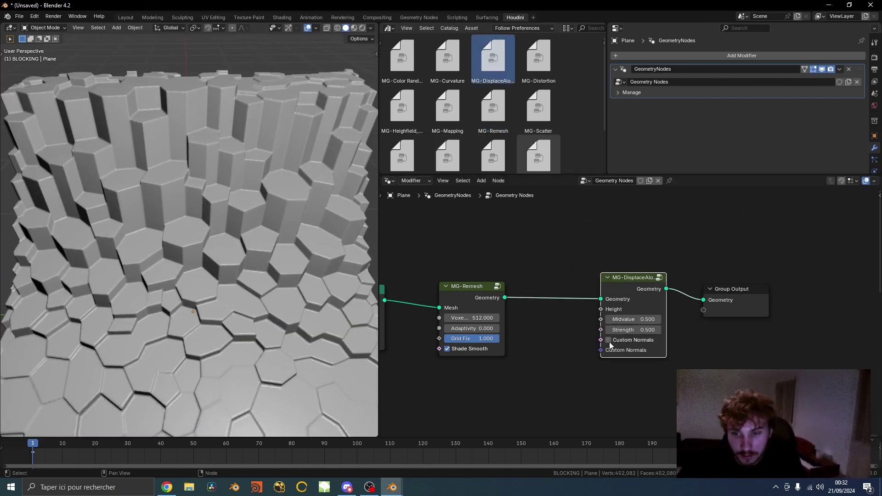
drag(616, 302, 585, 318)
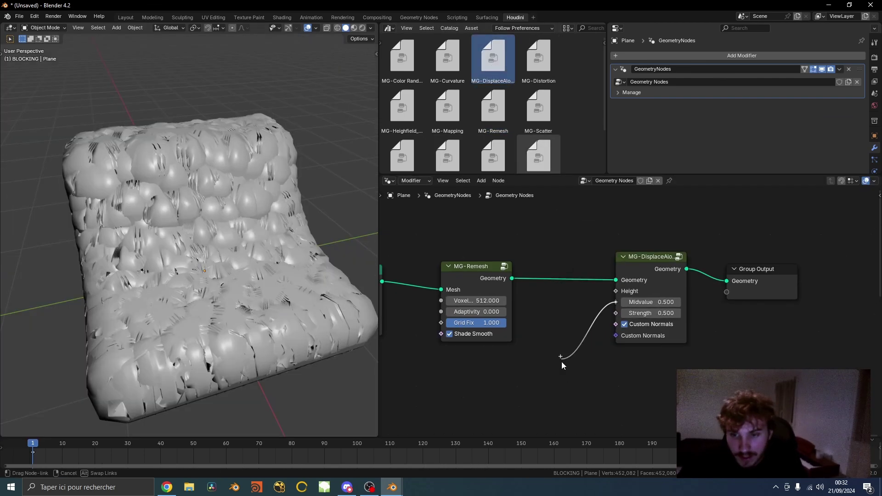
right_click(586, 318)
- Add an Image Texture node feeding the displacement Height and load TexturesCom_Rock_Cliff4_1.5x1.5_2K_height.tif into it
drag(544, 368, 548, 370)
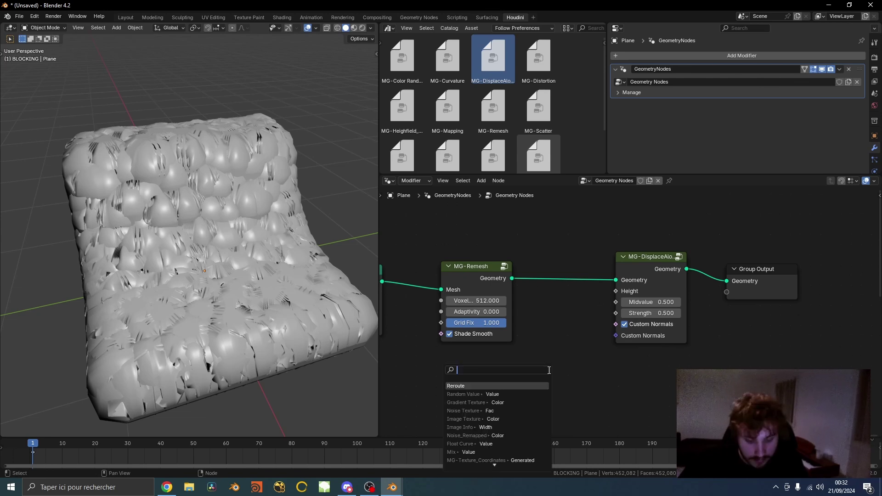
text(image)
click(520, 393)
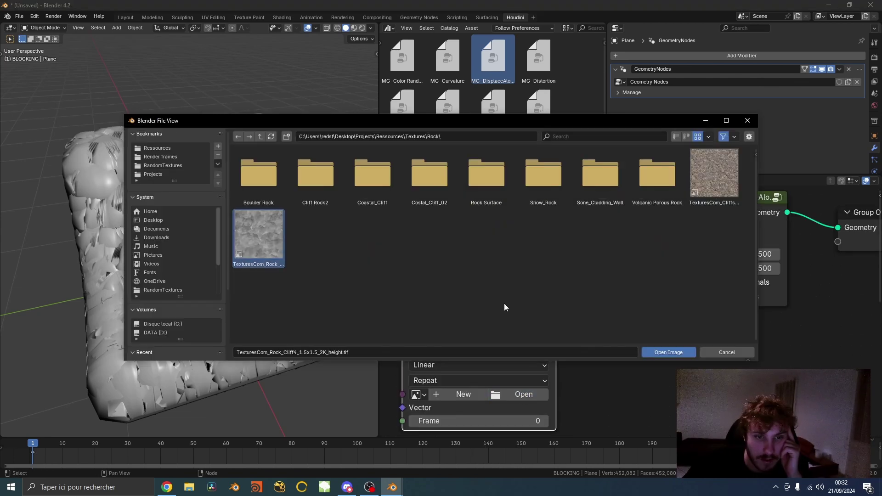
click(684, 352)
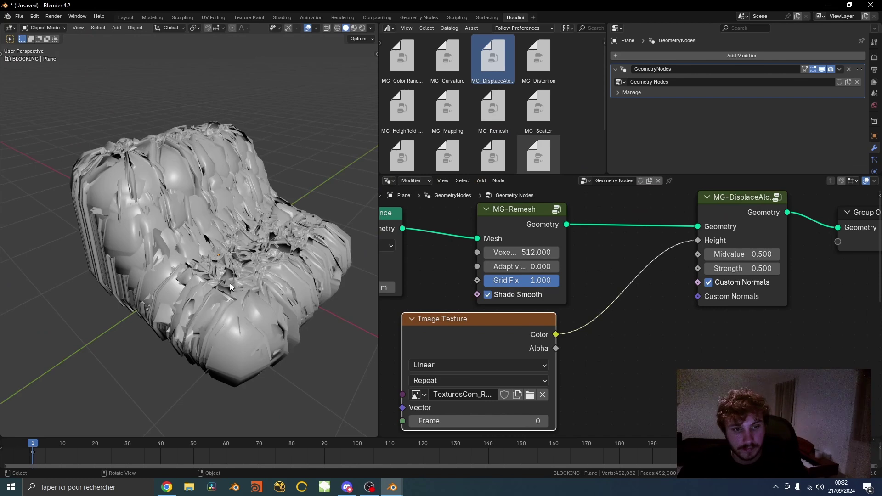
- Set the displacement node's Strength to 0.100 and Midvalue to -0.200
scroll(675, 280, up, 3)
click(688, 268)
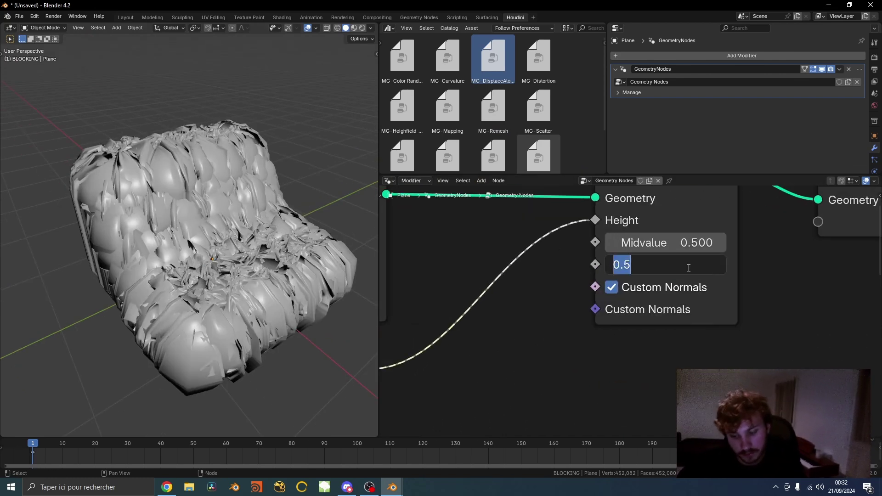
key(Return)
click(679, 243)
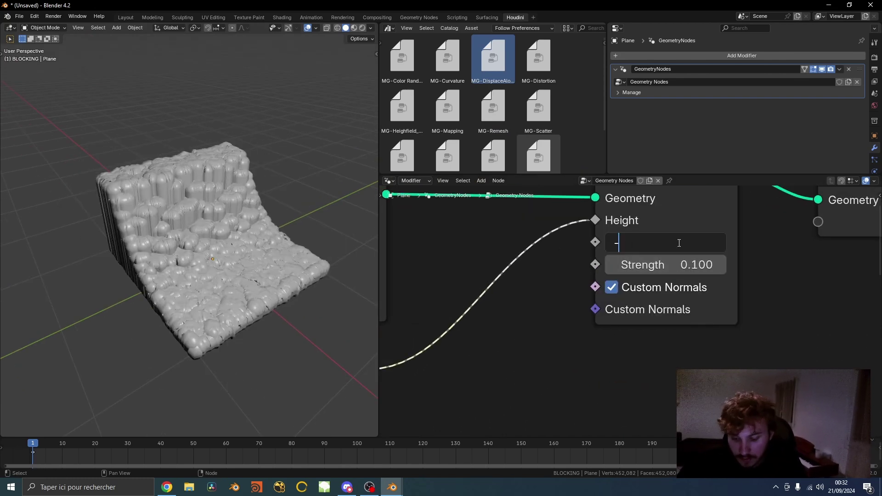
key(Return)
scroll(194, 299, up, 8)
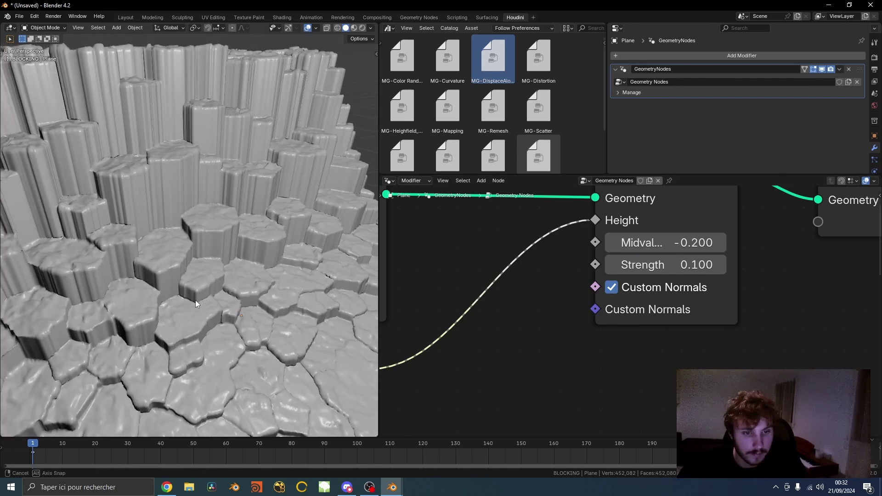
middle_drag(149, 287, 239, 294)
scroll(194, 287, down, 8)
scroll(181, 286, up, 3)
scroll(219, 261, up, 2)
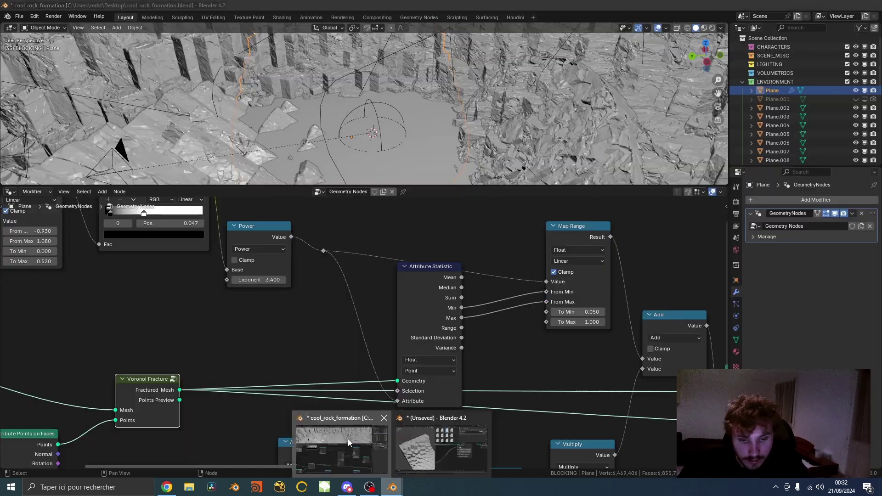
- Switch to the cool_rock_formation file and open its TriPlanar_Projection node group
click(349, 439)
scroll(457, 340, down, 7)
middle_drag(452, 360, 299, 299)
scroll(393, 296, up, 5)
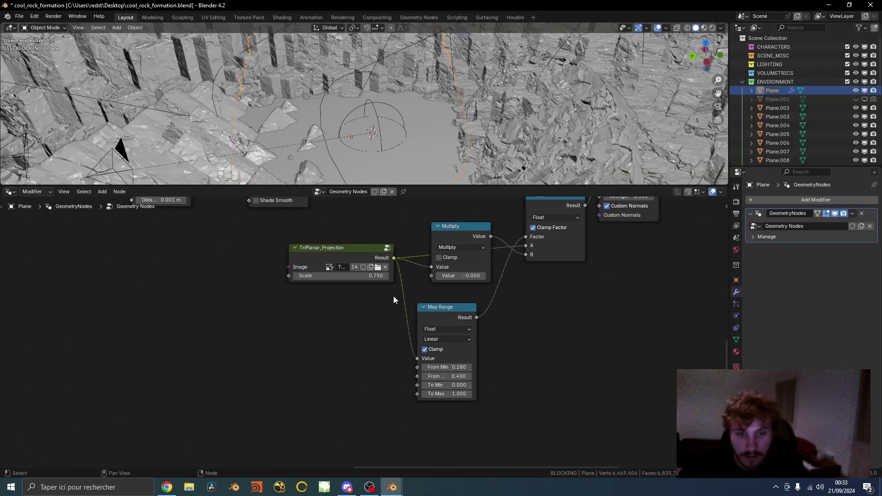
scroll(384, 287, up, 2)
scroll(384, 288, up, 2)
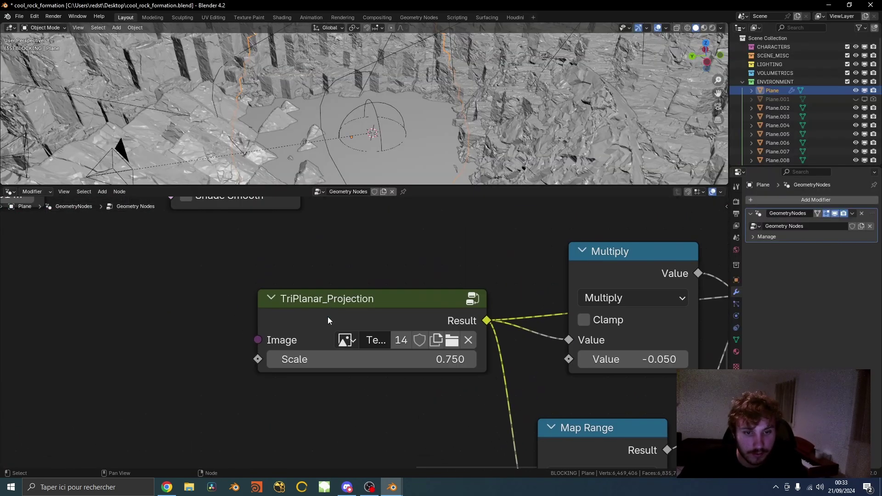
click(380, 311)
key(Tab)
- Examine how TriPlanar_Projection separates coordinates, samples three Image Textures and mixes them, and return to the unsaved file
scroll(379, 311, down, 6)
scroll(184, 331, up, 2)
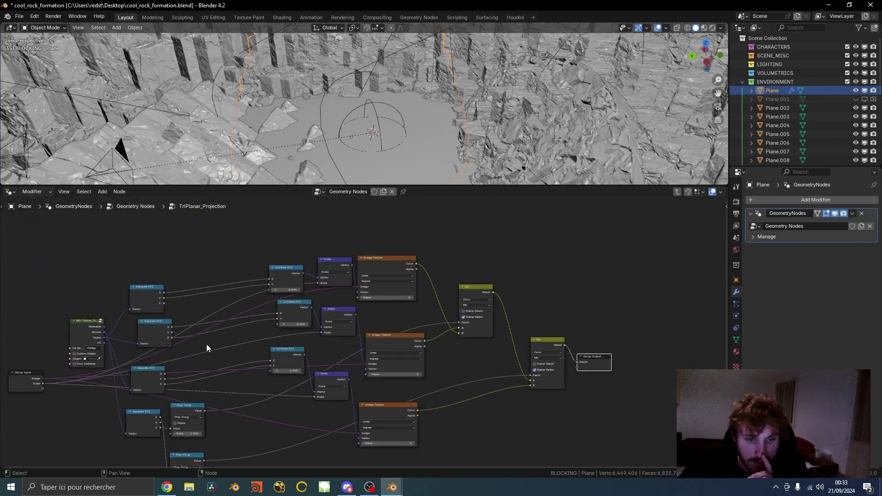
middle_drag(206, 344, 392, 324)
scroll(392, 325, up, 9)
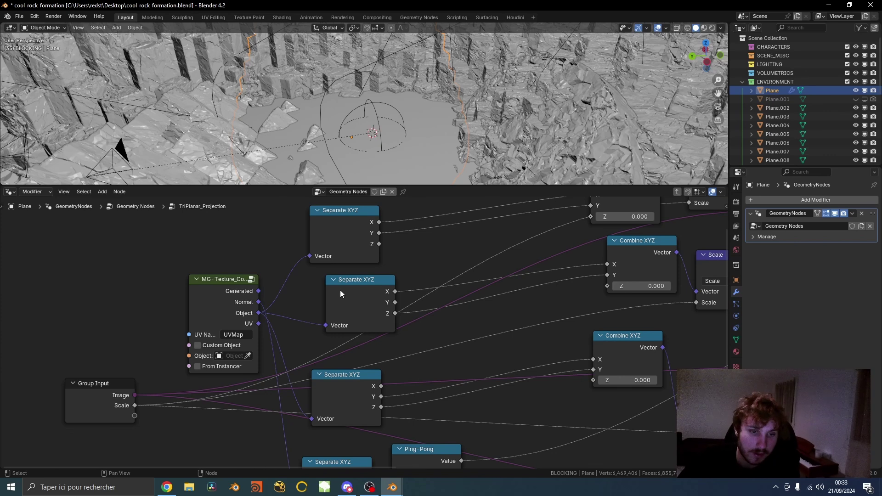
scroll(340, 290, down, 5)
middle_drag(580, 256, 415, 291)
click(492, 244)
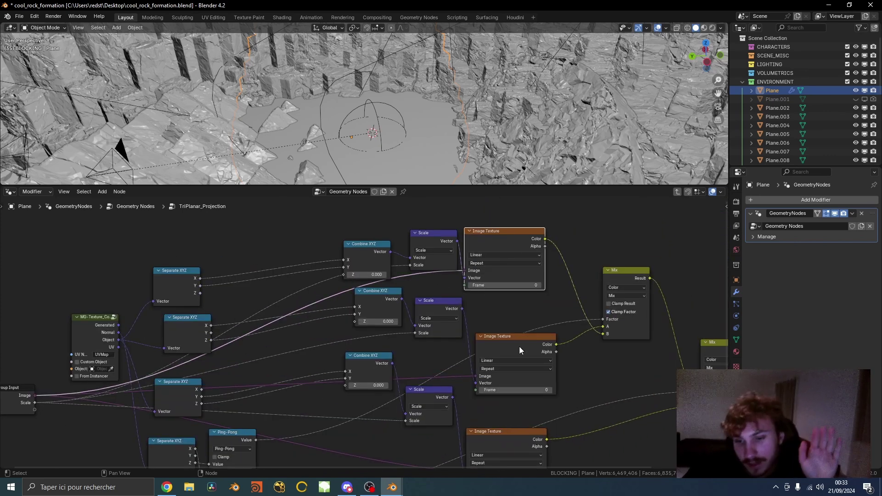
click(520, 347)
middle_drag(616, 298, 479, 273)
scroll(479, 273, up, 2)
click(472, 255)
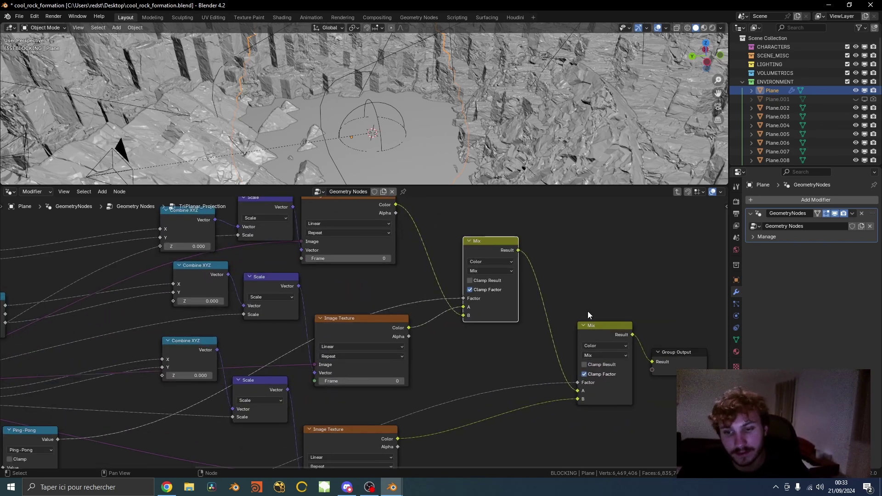
click(595, 335)
click(389, 493)
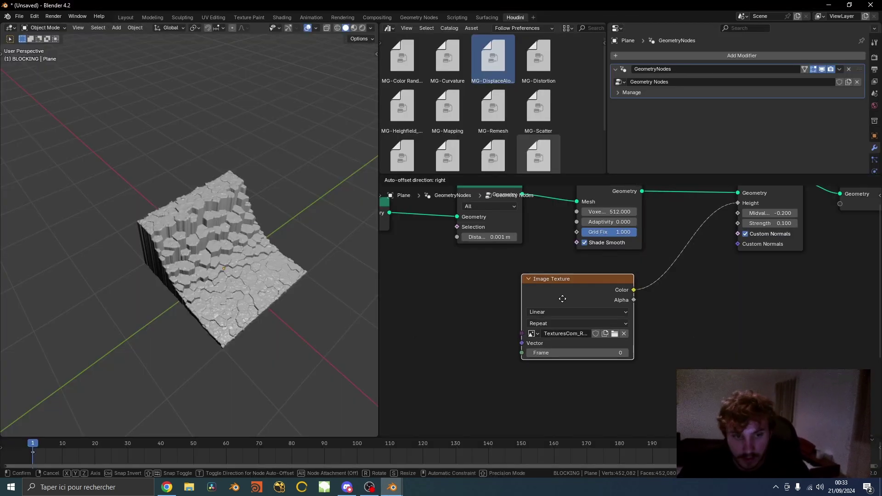
- Replace the Image Texture node with a TriPlanar_Projection group whose Result feeds the displacement node's Height
drag(561, 299, 472, 353)
key(x)
key(shift+a)
click(499, 285)
text(tripl)
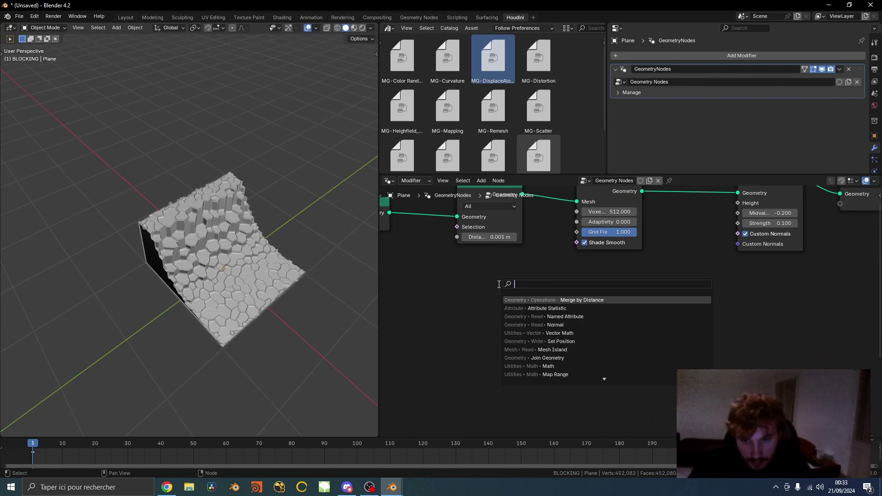
key(Return)
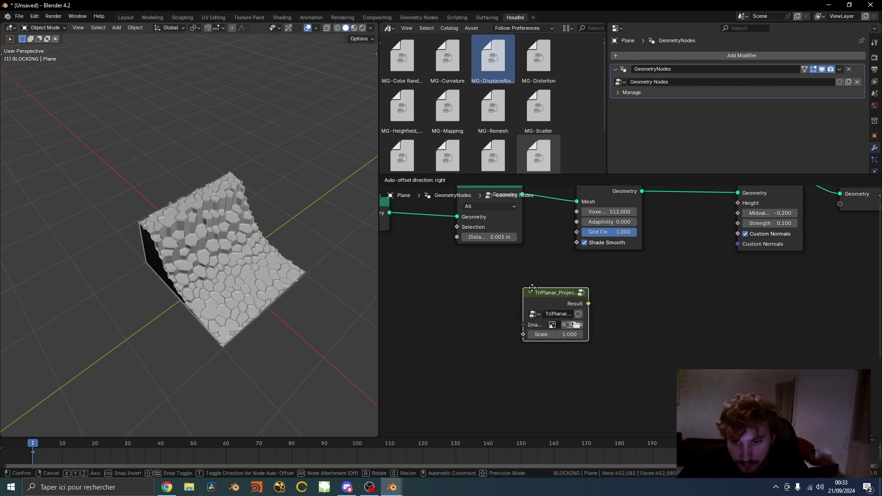
click(537, 293)
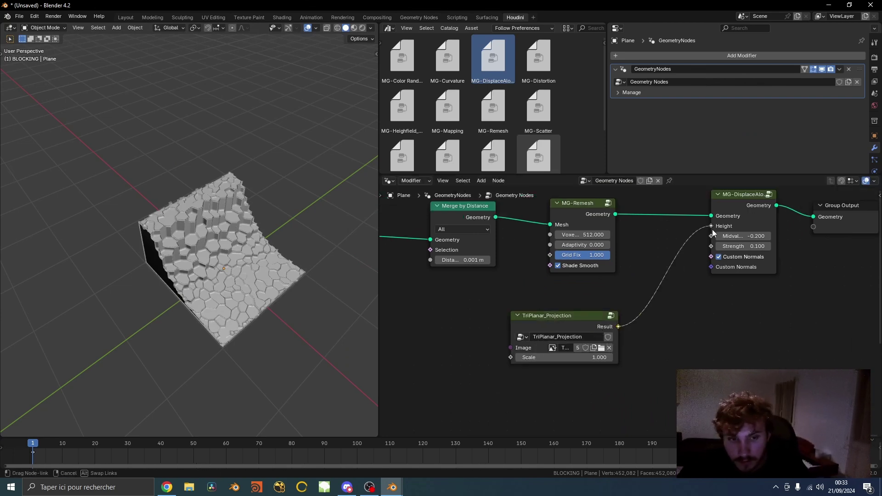
drag(713, 234, 712, 230)
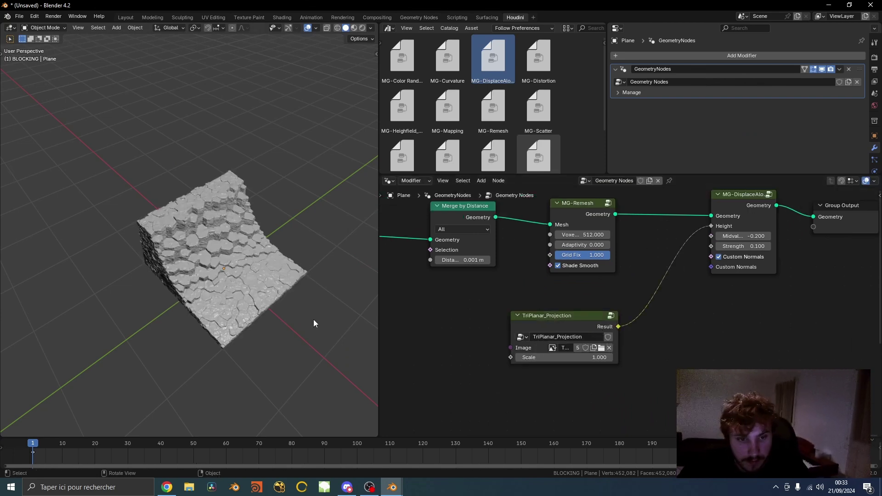
- Make room after MG-Remesh and insert a Subdivision Surface node between it and the displacement node
scroll(276, 313, up, 6)
middle_drag(263, 311, 175, 263)
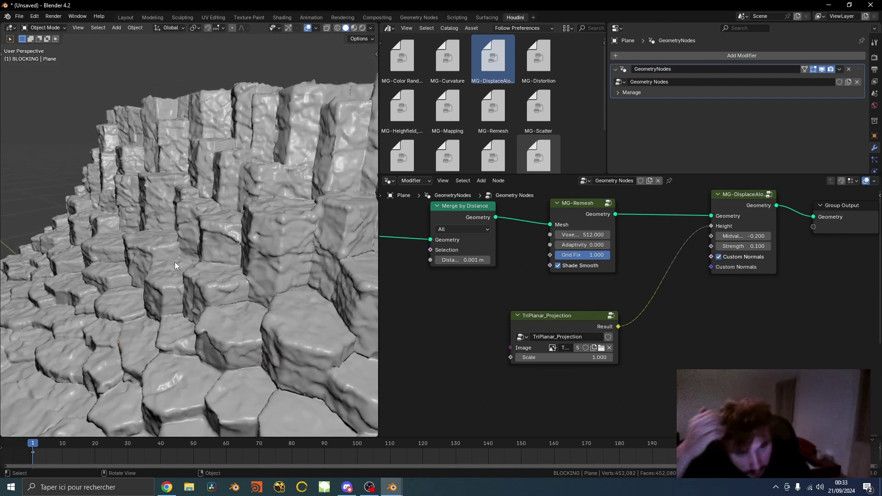
scroll(230, 274, down, 7)
click(253, 272)
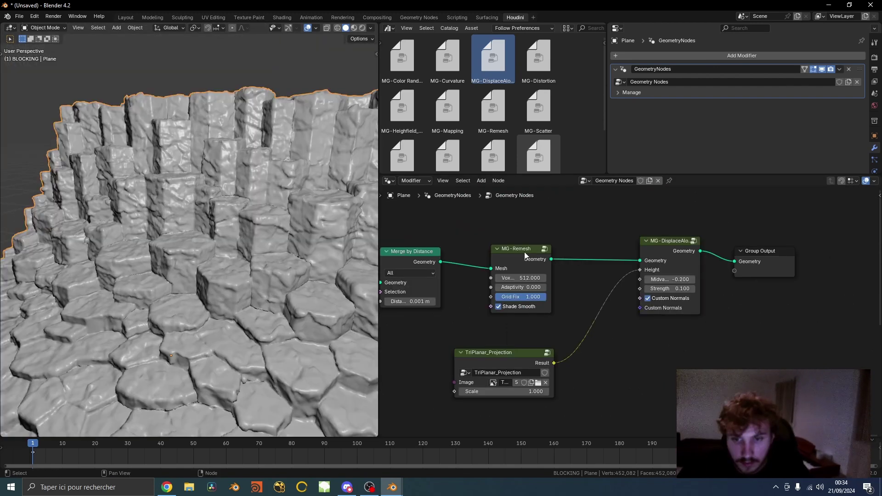
drag(518, 249, 470, 251)
scroll(497, 256, up, 1)
key(shift+a)
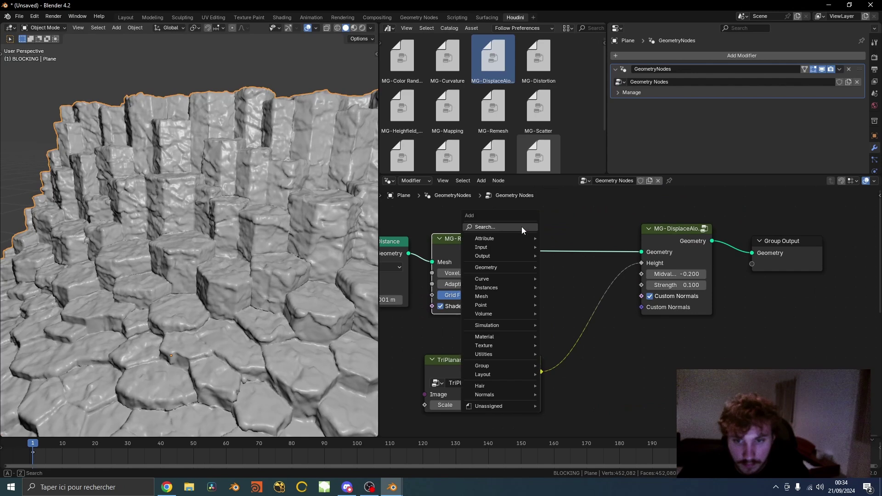
click(522, 227)
text(subd)
key(Down)
key(Down)
key(Return)
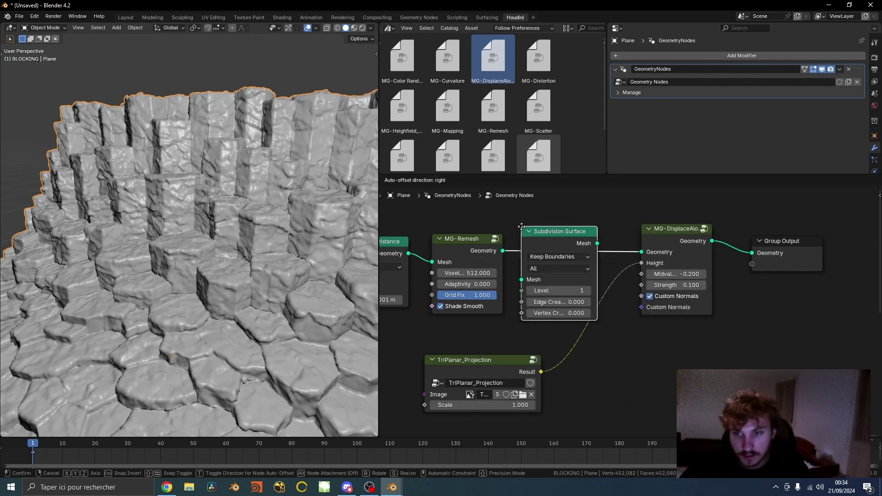
click(523, 230)
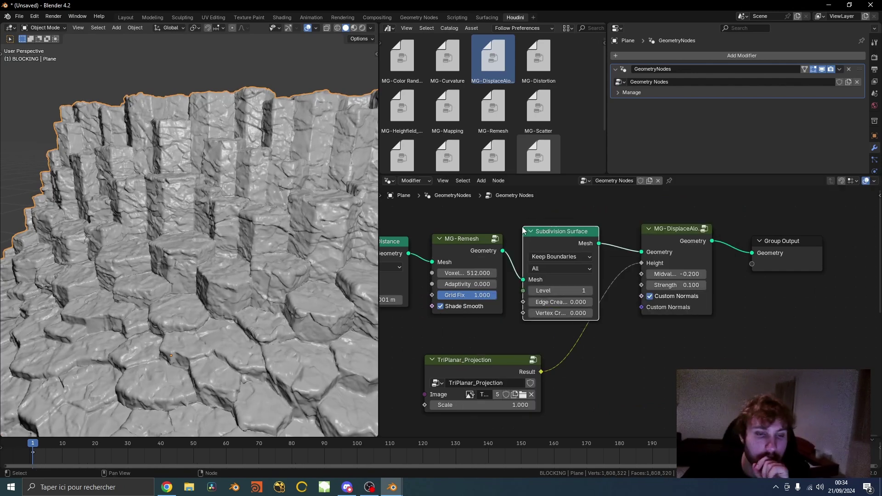
- Hide the viewport overlays to show the rock formation without the grid and selection outline
mouse_move(195, 266)
middle_down()
mouse_move(250, 254)
mouse_move(253, 296)
mouse_move(227, 243)
middle_up()
scroll(250, 255, down, 5)
scroll(253, 296, up, 3)
key(z)
click(225, 208)
- Inspect the subdivided and displaced rock columns from a distance and up close
middle_drag(231, 280, 236, 317)
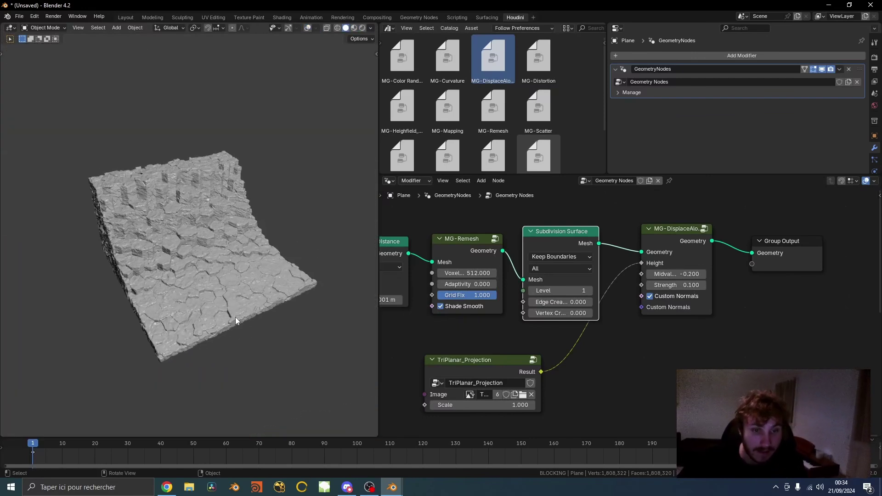
scroll(234, 317, up, 3)
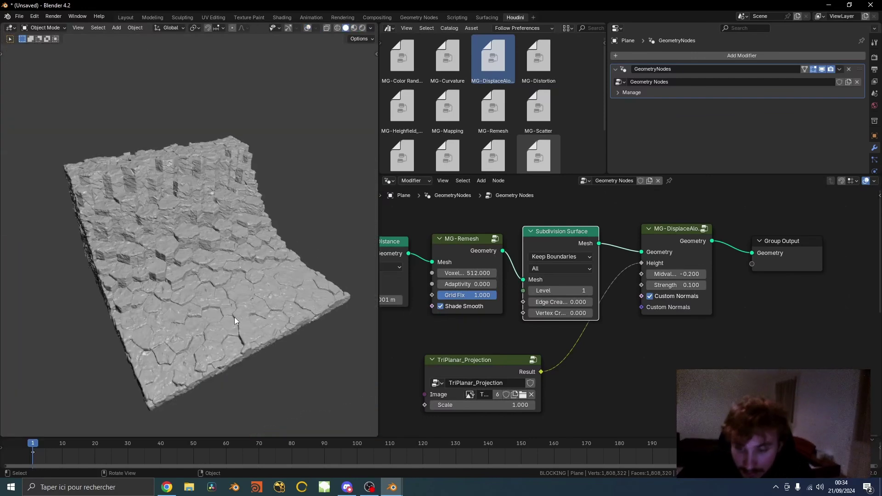
scroll(344, 310, down, 5)
scroll(202, 289, up, 6)
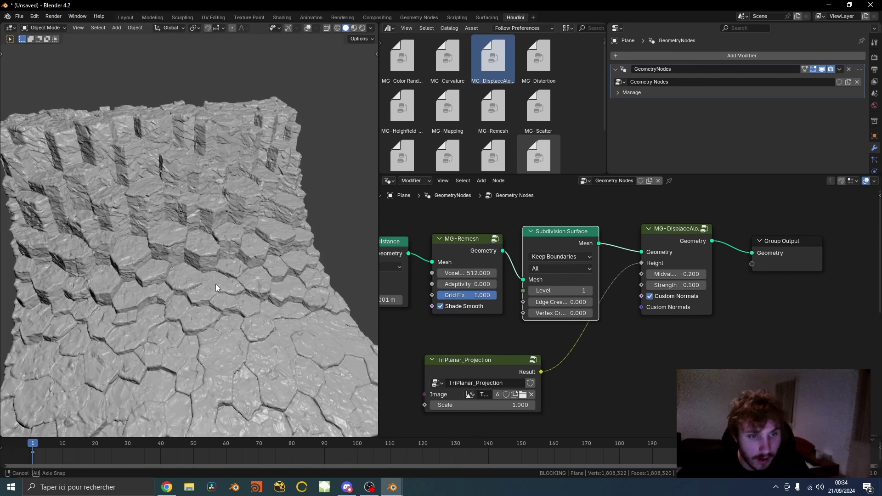
scroll(203, 282, down, 3)
scroll(219, 284, up, 3)
scroll(270, 277, up, 3)
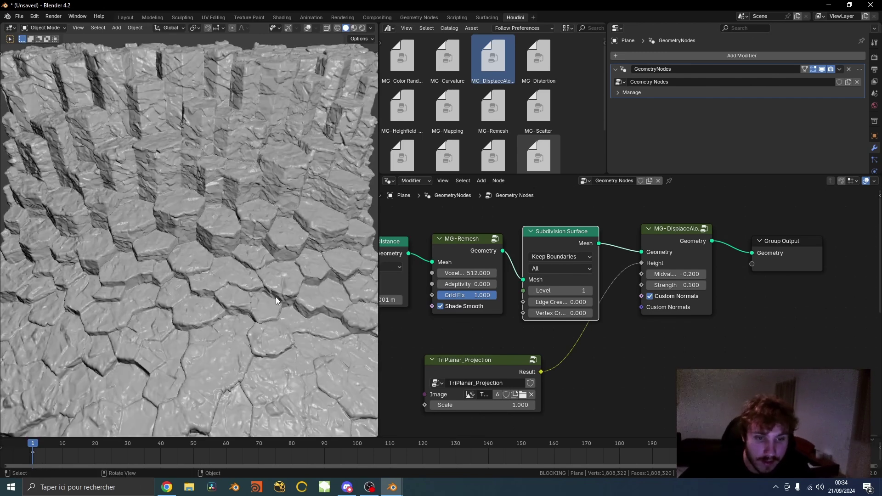
- Add a Curve Circle node and connect its Curve to the Resample Curve node in place of the Mesh to Curve output
middle_drag(275, 297, 231, 282)
scroll(627, 309, down, 3)
middle_drag(650, 320, 873, 322)
scroll(645, 302, down, 1)
middle_drag(645, 301, 873, 290)
middle_drag(423, 294, 670, 318)
scroll(670, 318, up, 2)
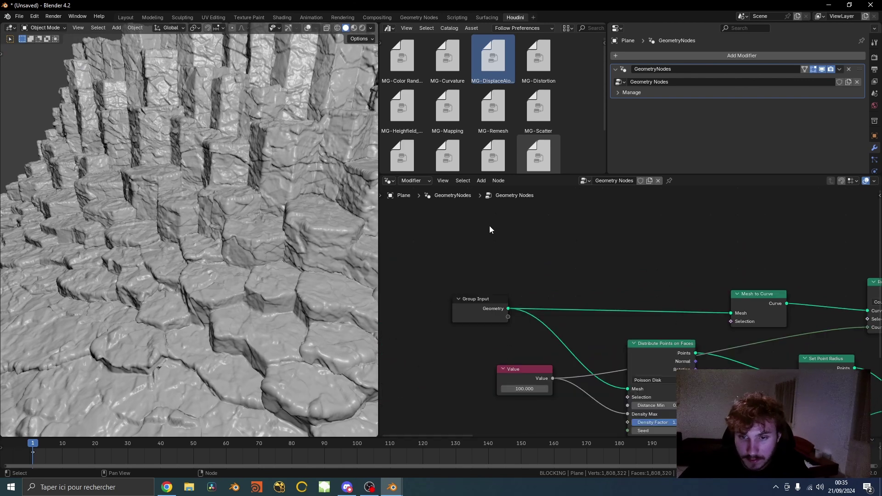
key(shift+a)
text(curve cir)
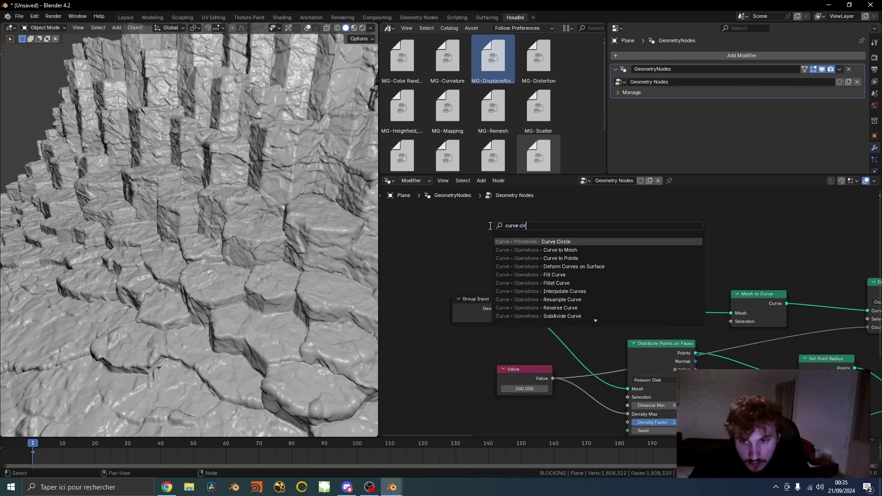
key(Return)
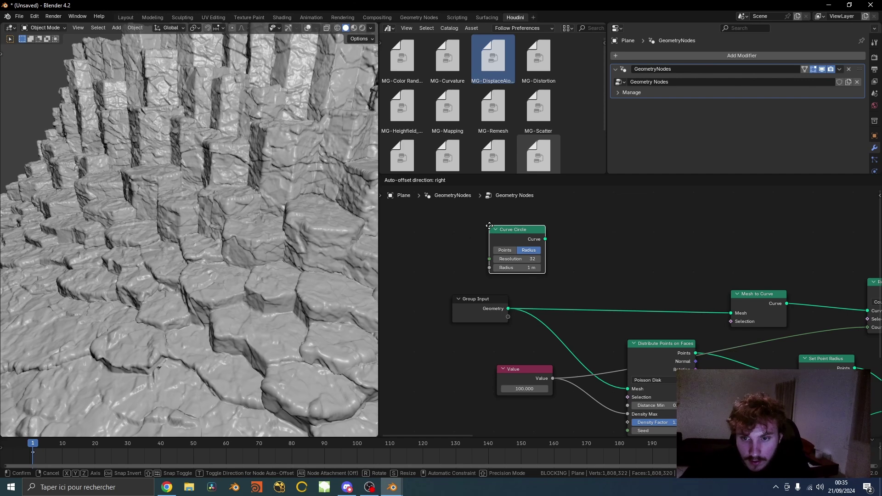
drag(646, 308, 764, 306)
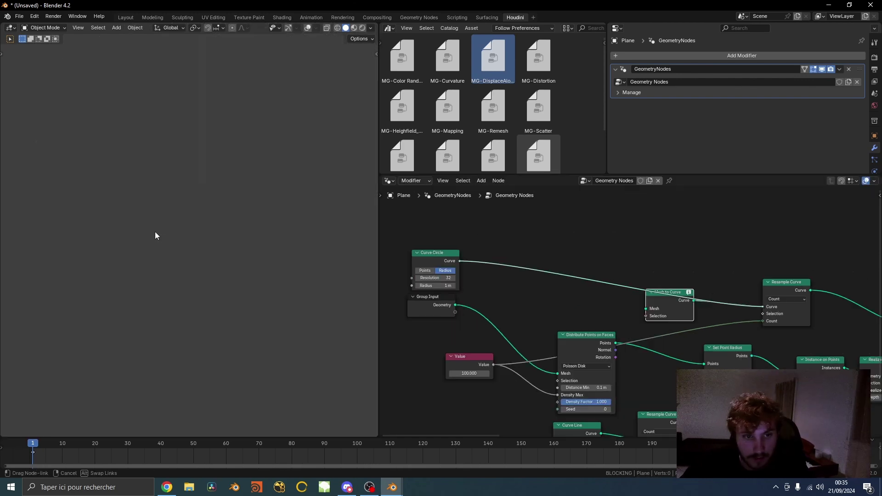
scroll(155, 231, down, 3)
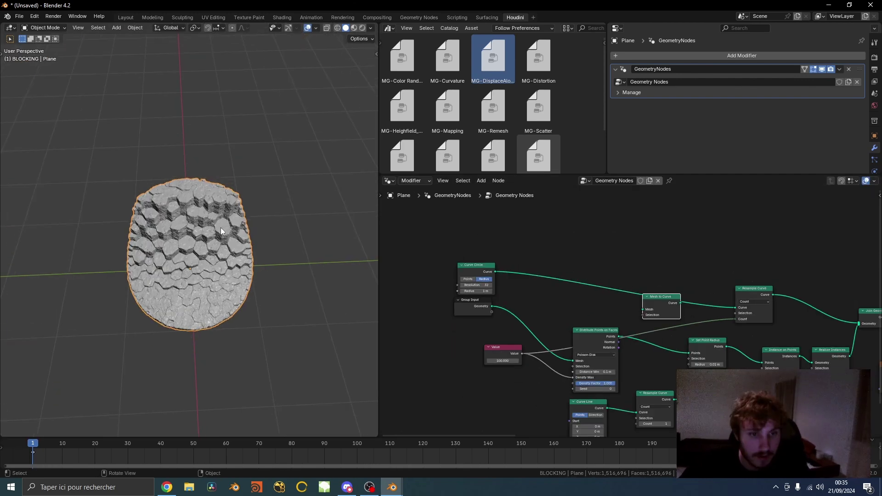
- Add a Star curve node above Curve Circle and connect its Curve output to Resample Curve instead
scroll(221, 227, up, 6)
middle_drag(220, 228, 246, 265)
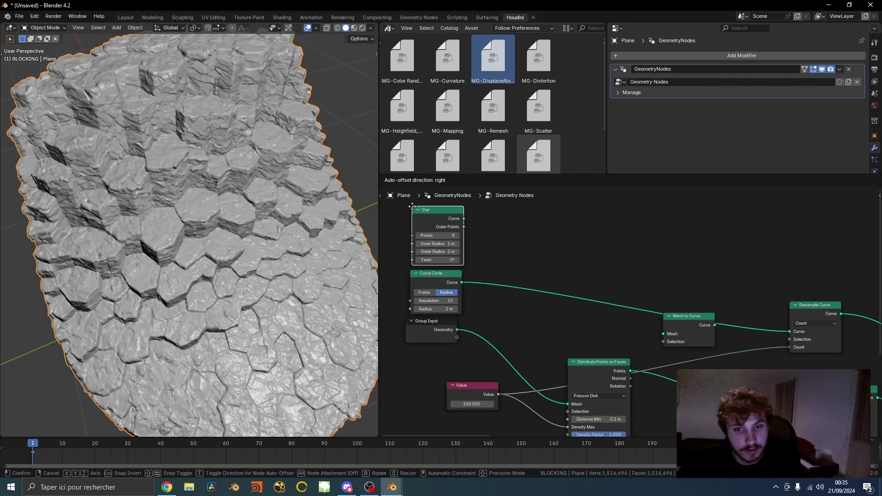
click(412, 207)
ctrl+shift+click(437, 216)
ctrl+scroll(530, 222, right, 1)
drag(435, 234, 762, 348)
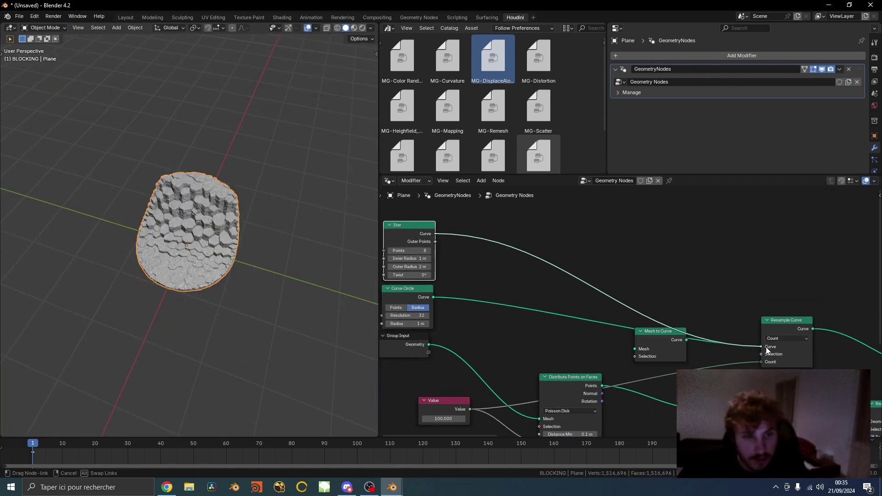
- Create a Bézier curve object and draw a closed, irregular freehand outline around the origin in top view
scroll(271, 230, up, 2)
middle_drag(272, 229, 212, 236)
scroll(258, 297, up, 2)
middle_drag(257, 297, 161, 301)
scroll(208, 310, down, 6)
scroll(170, 247, up, 6)
scroll(149, 260, down, 4)
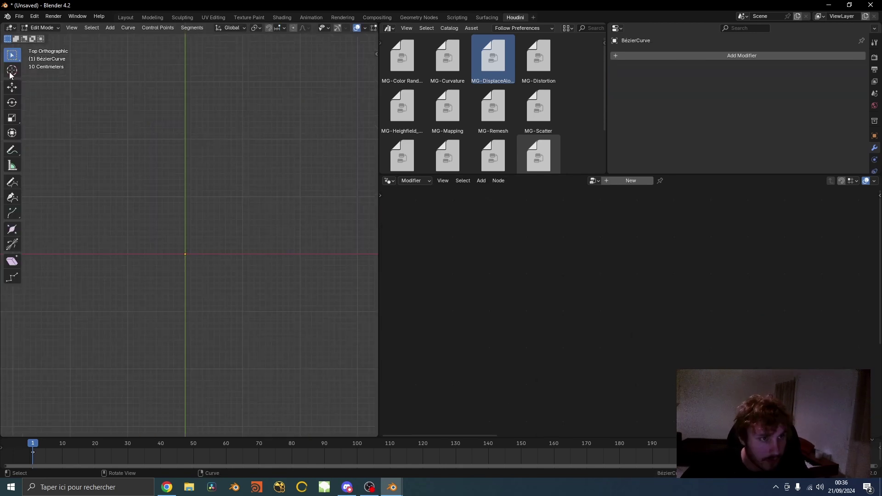
click(12, 182)
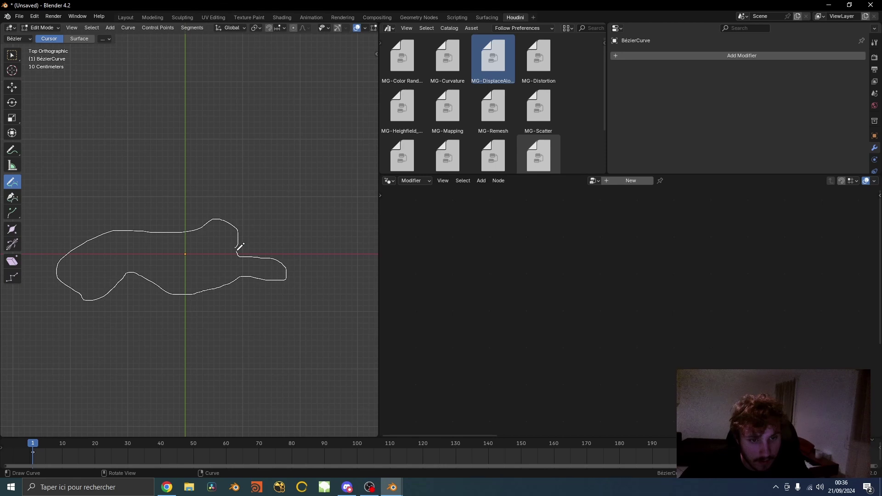
drag(239, 247, 248, 251)
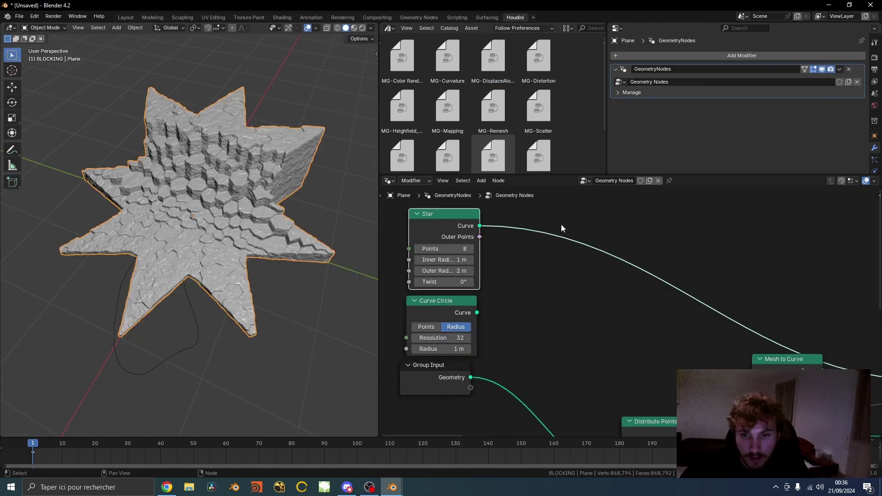
- Add an Object Info node, pick BézierCurve as its object, and connect its Geometry to Resample Curve in place of the Star
key(shift+a)
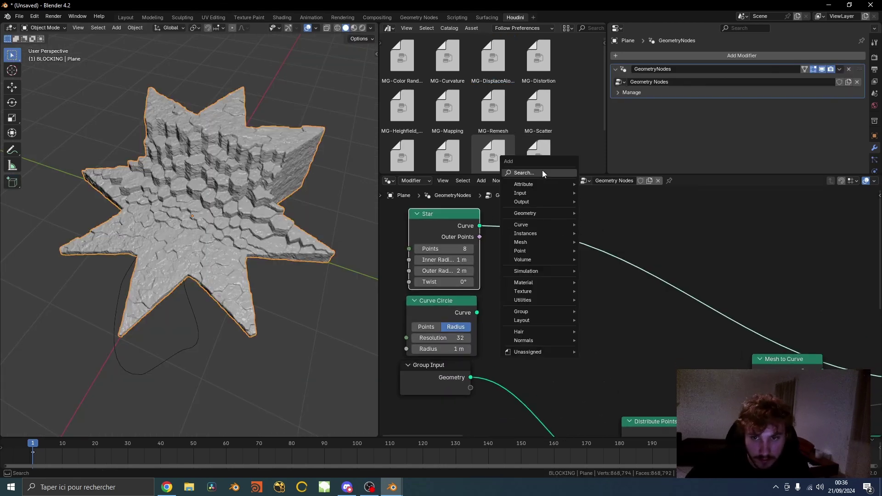
click(542, 174)
text(ob)
key(Return)
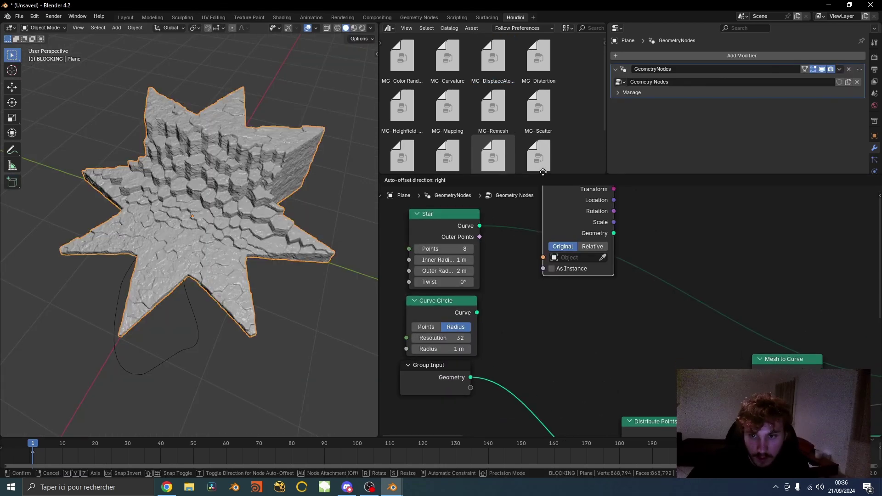
click(498, 261)
click(531, 346)
click(534, 362)
middle_drag(564, 325, 514, 317)
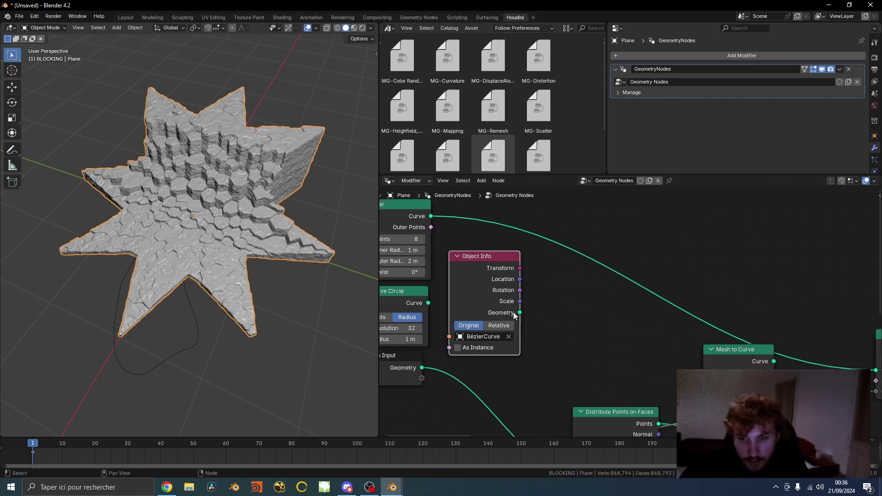
drag(516, 314, 872, 371)
- Switch to the Layout workspace and open the Bézier curve for editing in top view
scroll(200, 263, up, 3)
middle_drag(200, 263, 318, 254)
scroll(240, 251, down, 3)
key(KP_7)
key(KP_7)
key(ctrl+Tab)
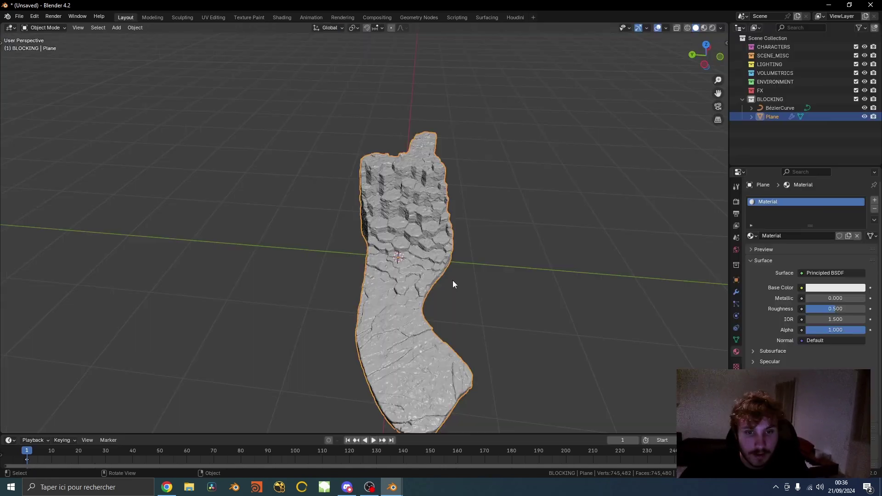
middle_drag(453, 280, 374, 274)
key(KP_7)
key(ctrl+Tab)
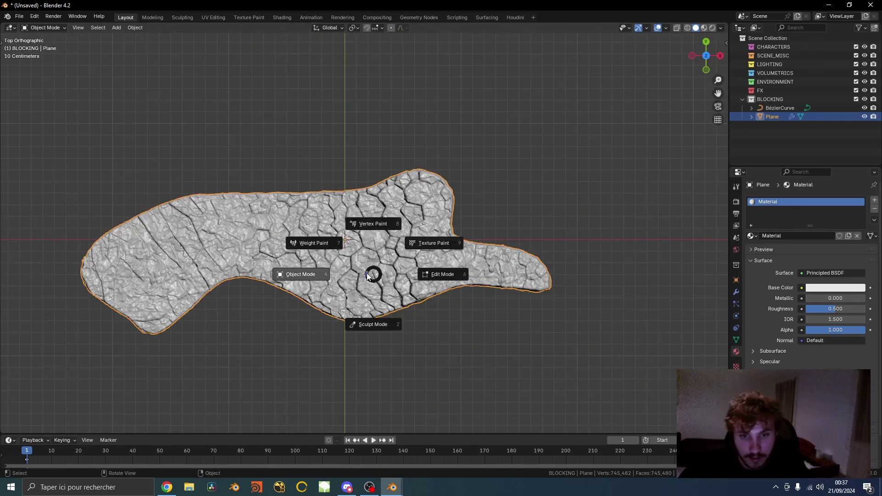
click(367, 274)
click(822, 108)
key(ctrl+Tab)
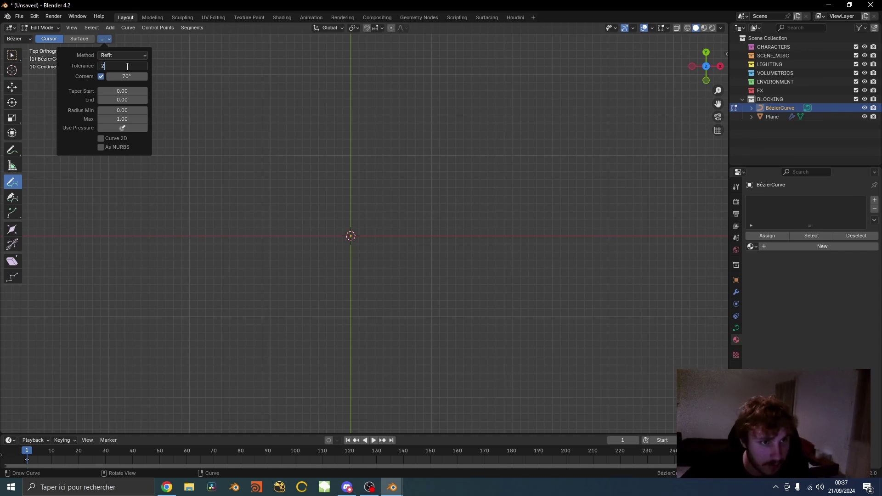
- Set the Draw tool's tolerance to 2 and redraw the Bézier curve as a closed outline with several rounded lobes
key(Return)
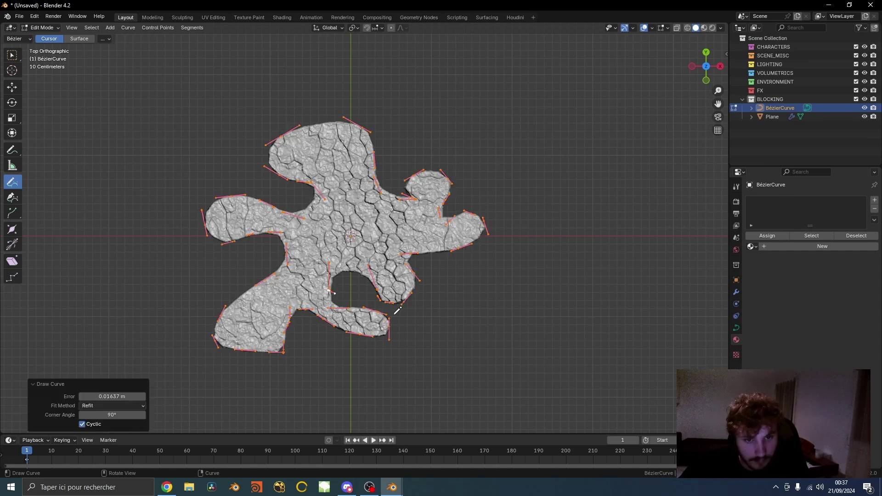
scroll(396, 311, up, 2)
middle_drag(363, 322, 420, 275)
scroll(420, 276, down, 5)
key(KP_7)
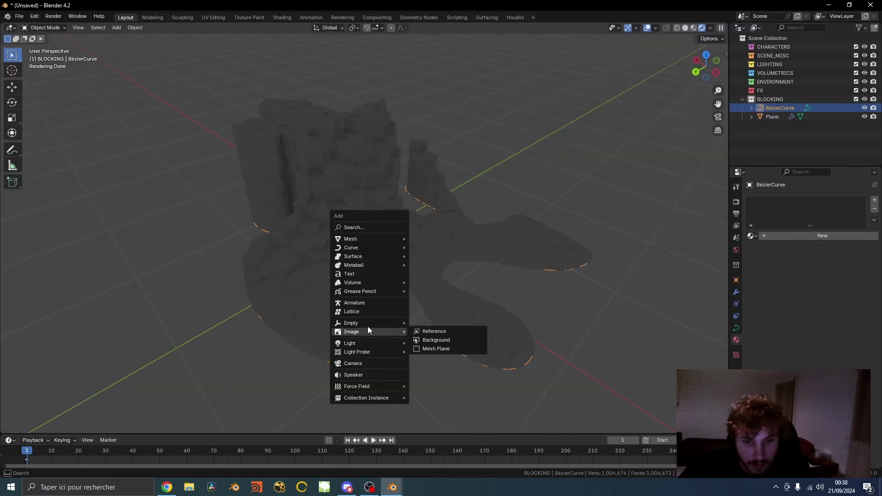
- Add a spot light and place it above the tall columns, aimed down at the stepped rocks
mouse_move(371, 343)
click(442, 359)
middle_drag(442, 358, 407, 328)
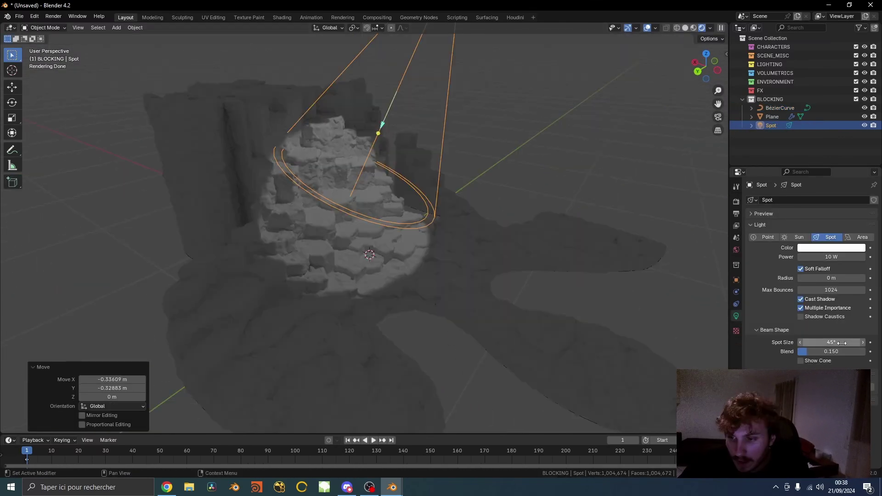
- Set the spot light's size to 53.1°, blend to 1.000 and power to 130.8 W, and rotate it toward the columns
drag(845, 342, 864, 342)
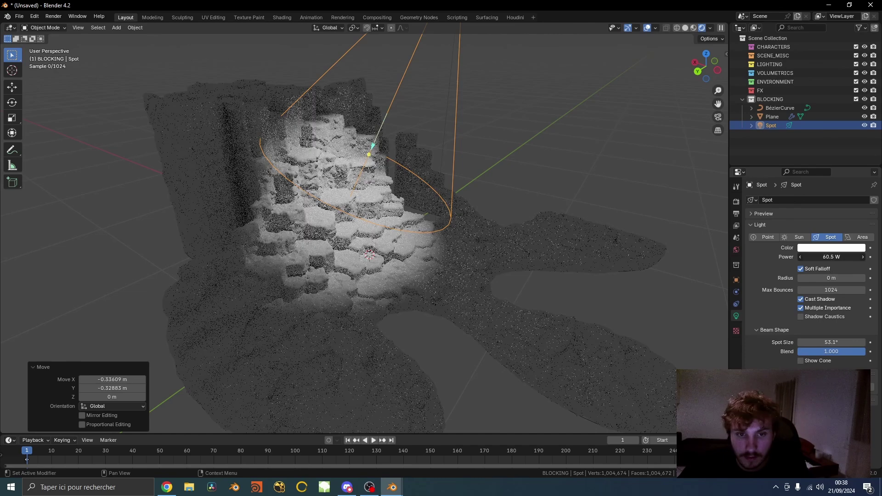
key(r)
key(r)
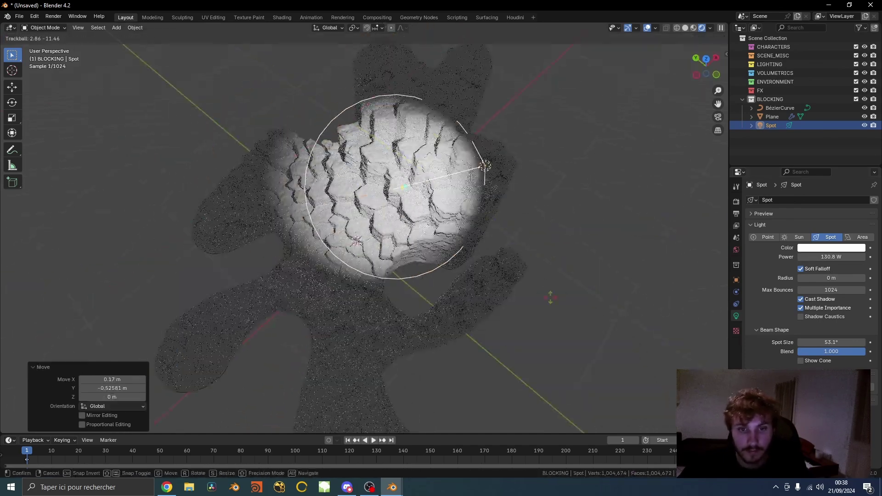
click(550, 298)
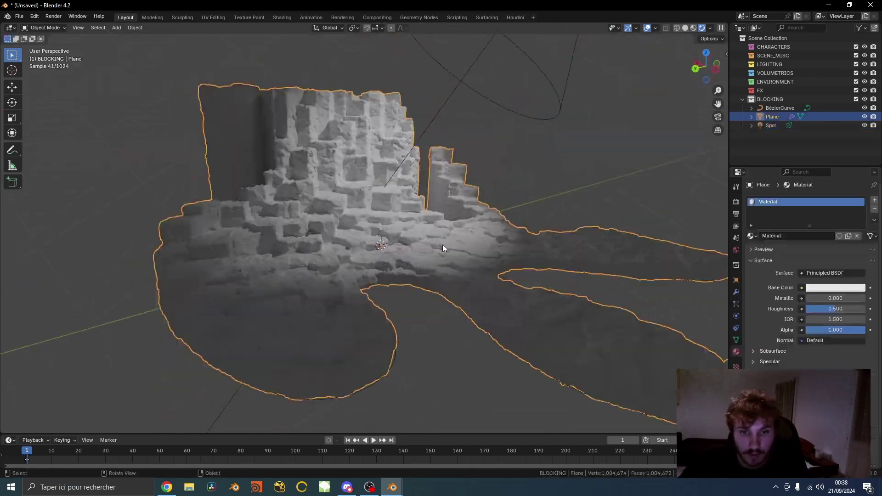
- Inspect the spotlit rock columns up close and return the viewport to solid shading
scroll(442, 245, up, 6)
middle_drag(380, 209, 336, 191)
scroll(399, 217, down, 5)
key(z)
click(498, 206)
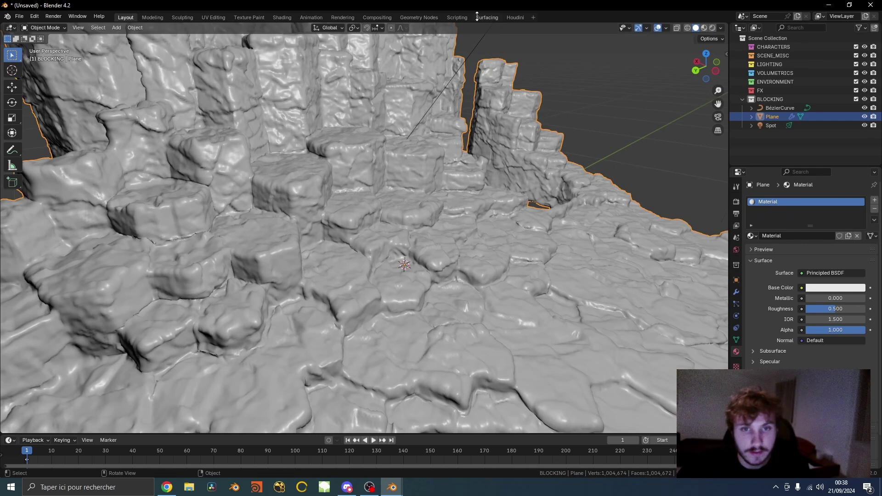
- Return to the Houdini workspace and increase the rock mesh's resolution in the geometry node tree
click(515, 17)
scroll(242, 194, up, 6)
mouse_move(242, 194)
middle_down()
mouse_move(189, 260)
mouse_move(205, 276)
middle_up()
scroll(204, 275, down, 2)
scroll(494, 311, down, 3)
middle_drag(667, 340, 493, 311)
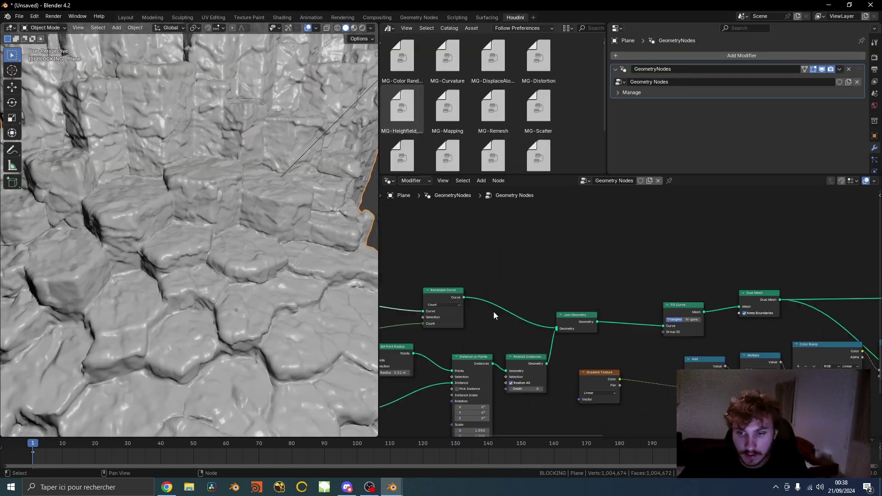
scroll(640, 311, up, 1)
middle_drag(827, 317, 634, 325)
scroll(635, 325, up, 3)
middle_drag(729, 310, 543, 318)
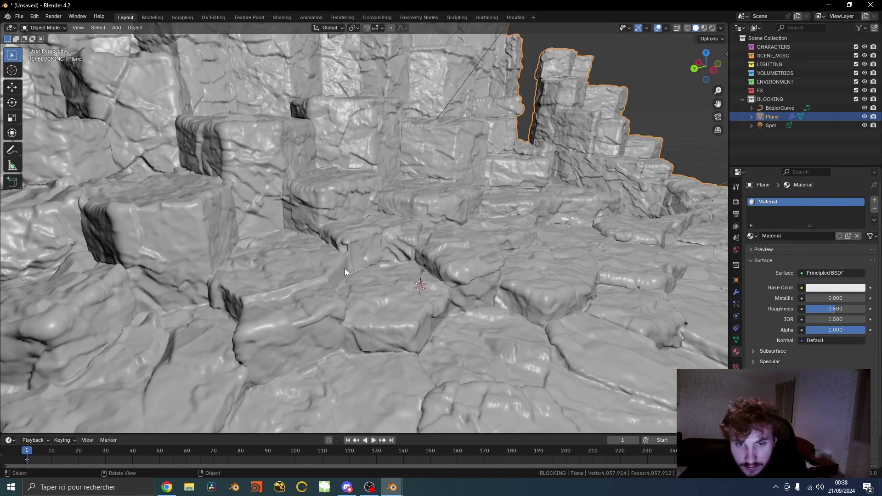
- Apply the Geometry Nodes modifier on the rock plane to turn it into real mesh
middle_drag(345, 271, 362, 258)
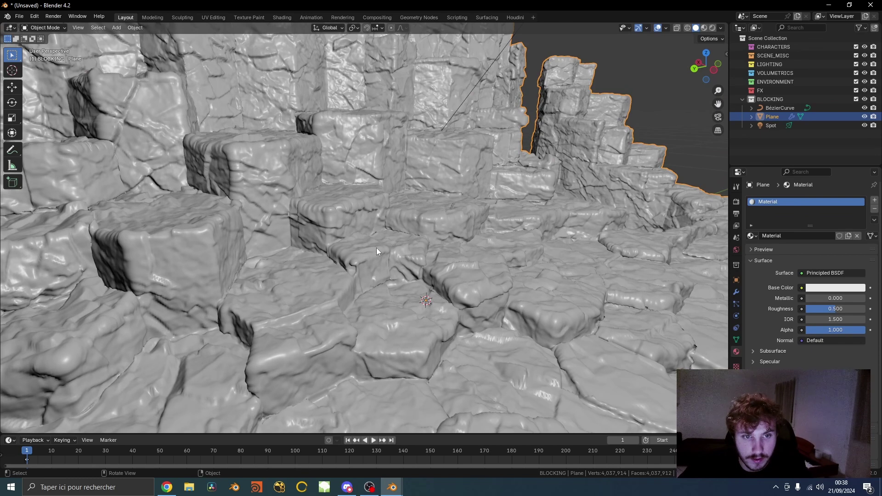
click(736, 292)
click(834, 223)
- Add a Decimate modifier to the rock mesh and set its collapse ratio to 0.5
click(795, 199)
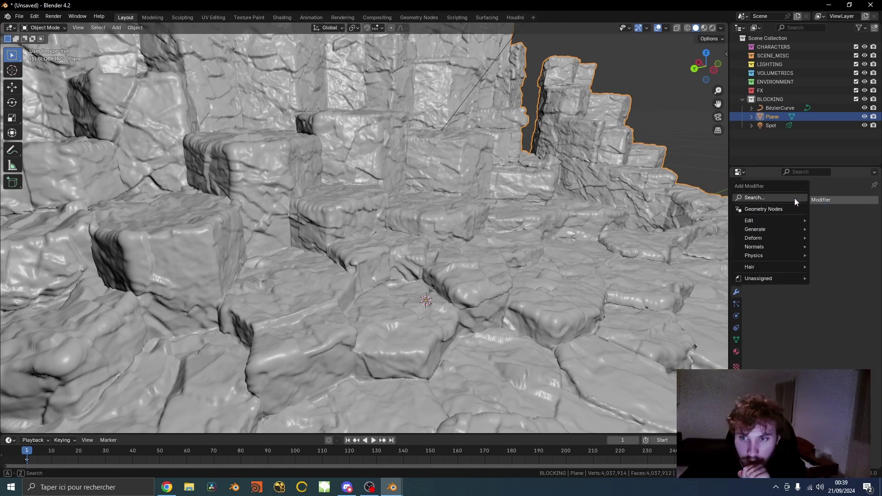
text(de)
key(Return)
double_click(821, 237)
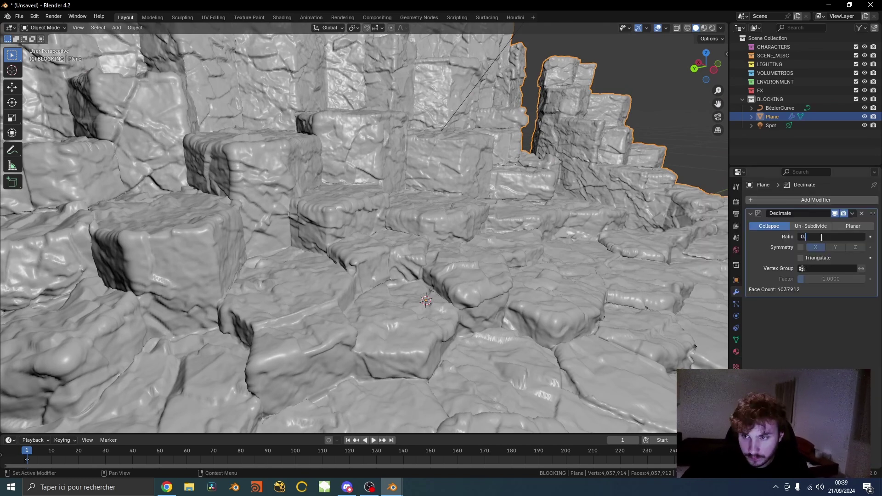
text(0.5)
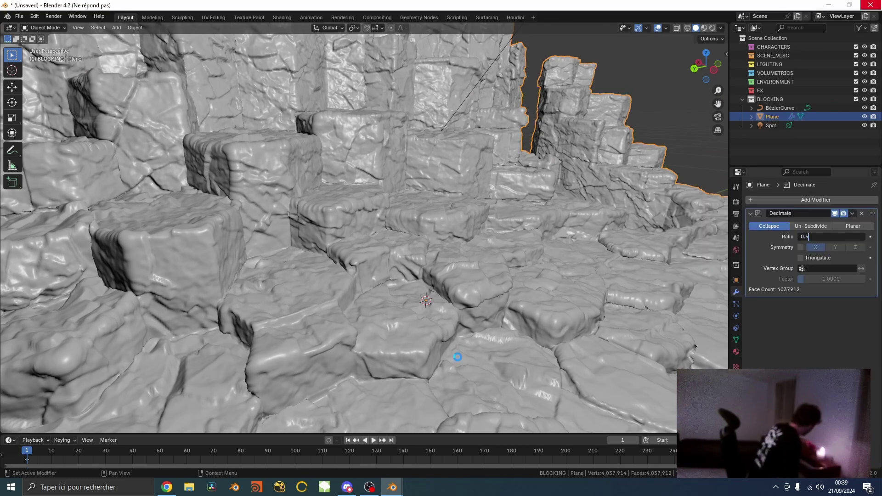
click(375, 487)
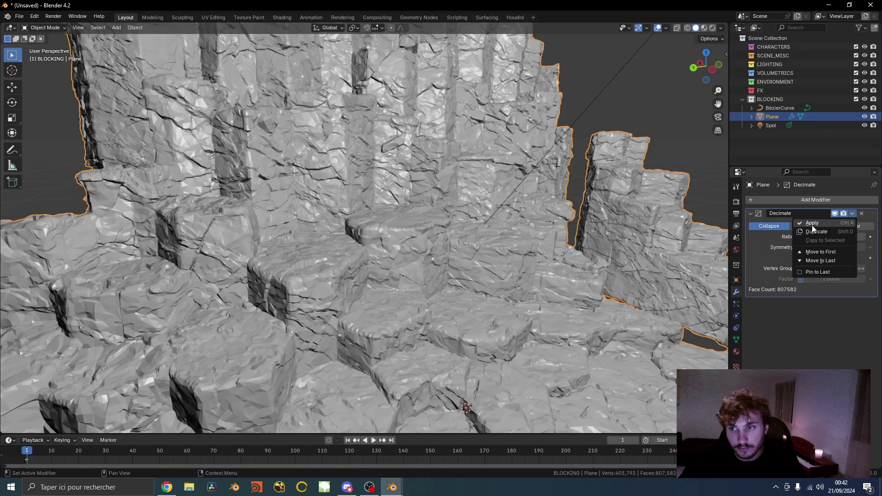
- Apply the Decimate modifier and switch the viewport to rendered shading
click(812, 225)
middle_drag(552, 248, 348, 252)
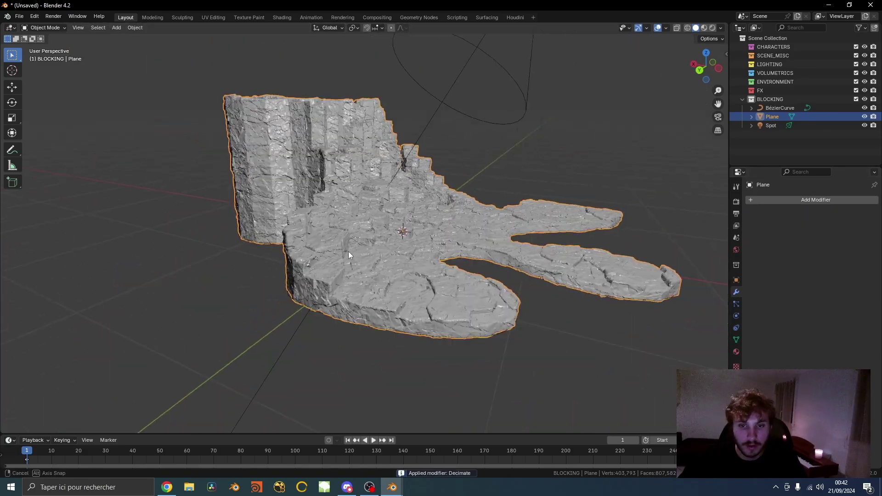
scroll(348, 252, up, 6)
key(z)
click(425, 250)
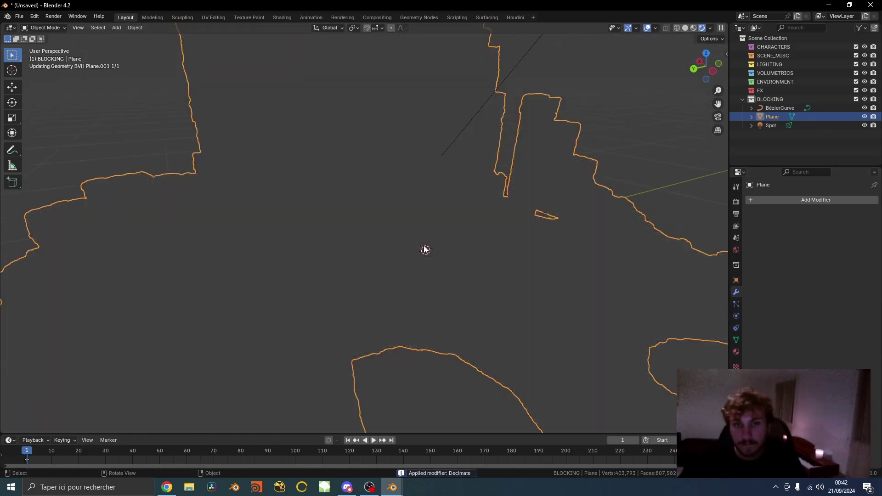
scroll(425, 249, down, 8)
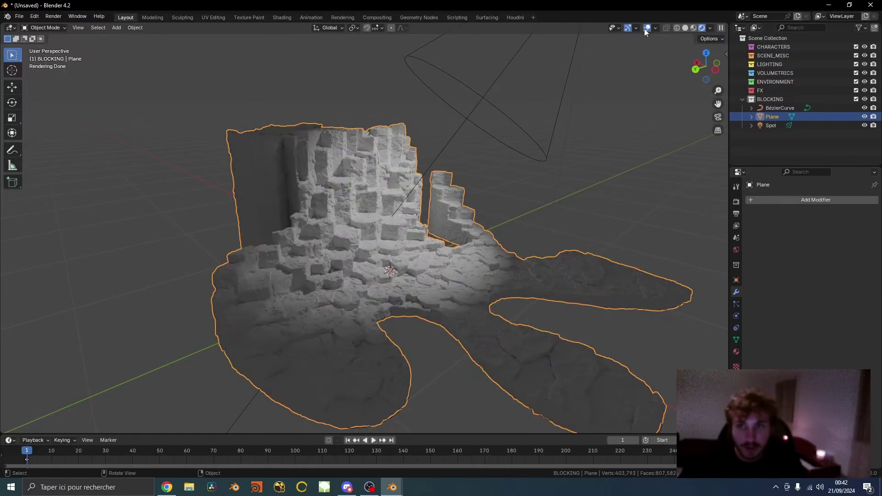
- Hide the viewport overlays to view the rendered rock formation without outlines or grid
click(647, 27)
click(647, 27)
click(647, 28)
middle_drag(434, 269, 405, 260)
scroll(405, 260, up, 3)
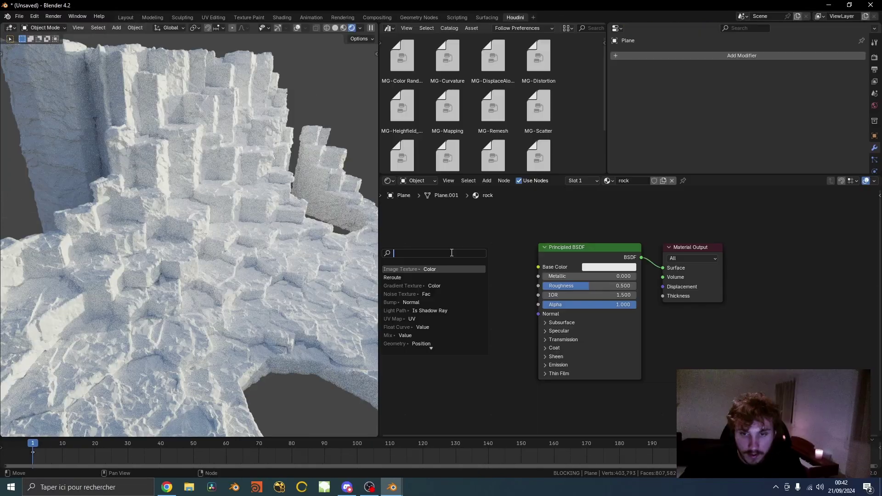
- Add an Image Texture node to the rock material and load TexturesCom_Rock_Cliff2_2K_albedo.tif from the Cliff Rock2 folder
text(imag)
key(Return)
click(452, 253)
click(465, 280)
scroll(163, 335, down, 5)
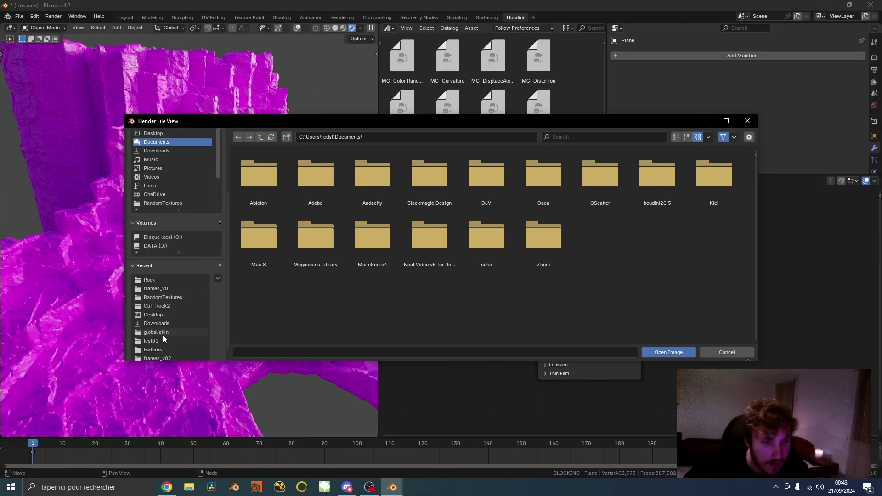
click(157, 281)
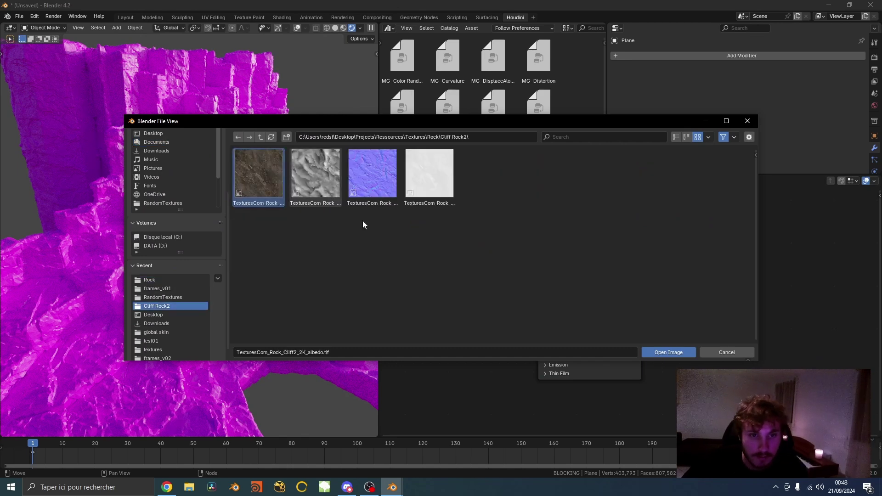
click(668, 352)
- Add Texture Coordinate and Mapping nodes to the albedo texture, using Object coordinates and Box projection
key(ctrl+t)
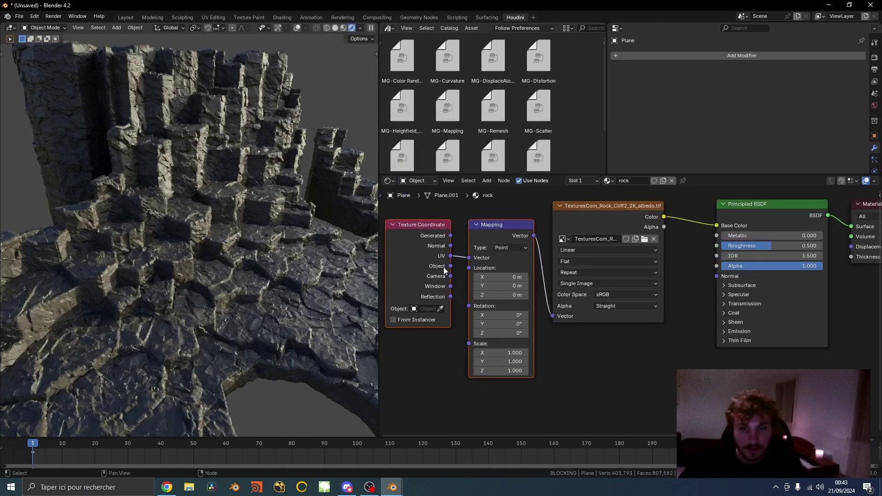
drag(450, 266, 469, 258)
middle_drag(545, 278, 594, 292)
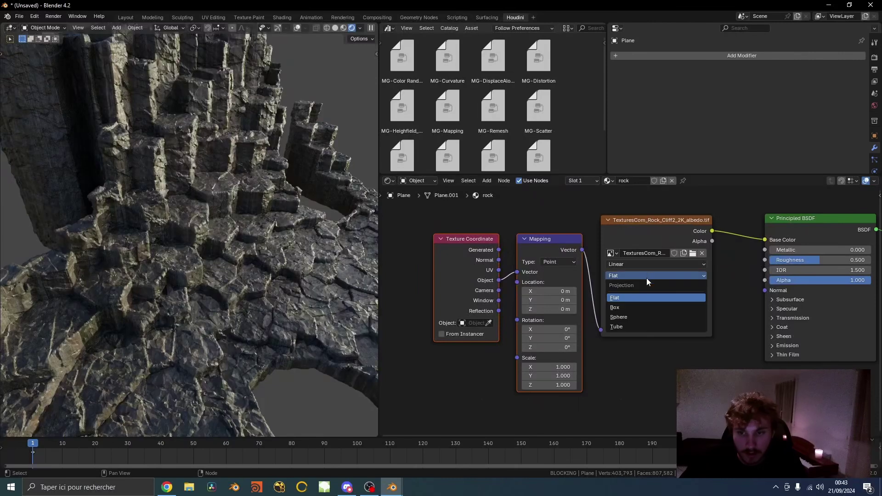
click(620, 306)
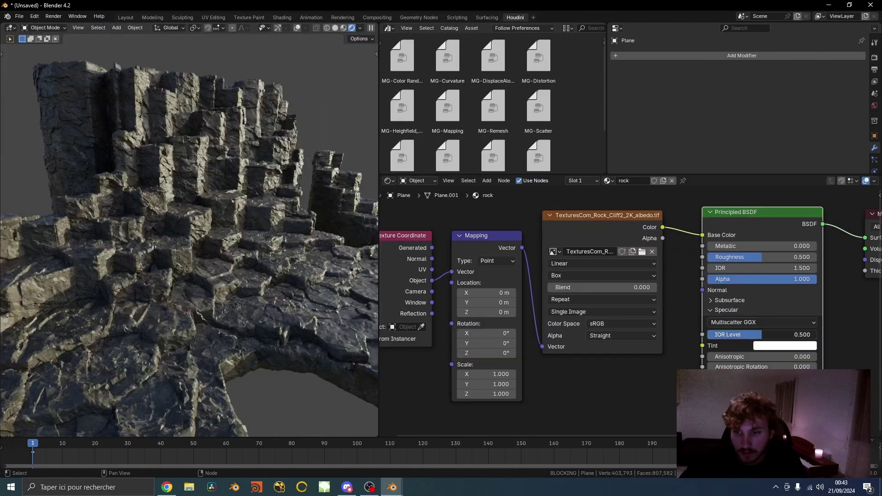
- Lower the shader's specular IOR Level to 0.078, and drive it from the albedo color through a Color Ramp
drag(763, 334, 721, 334)
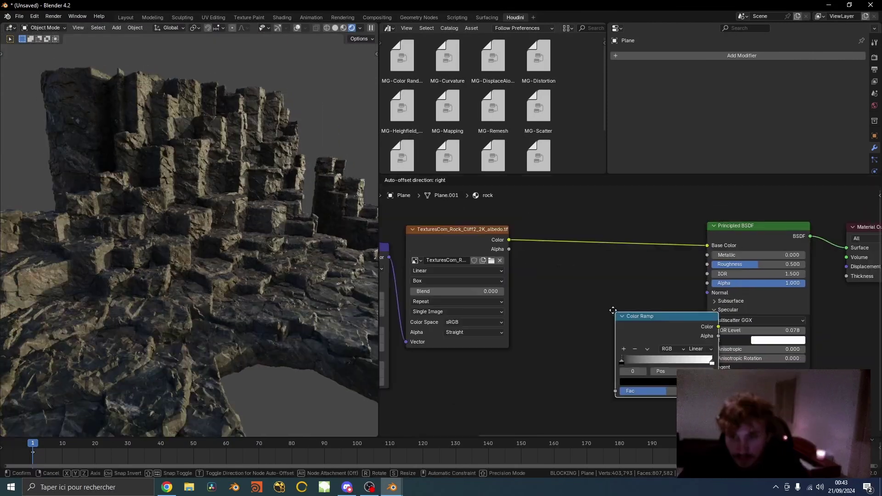
click(563, 252)
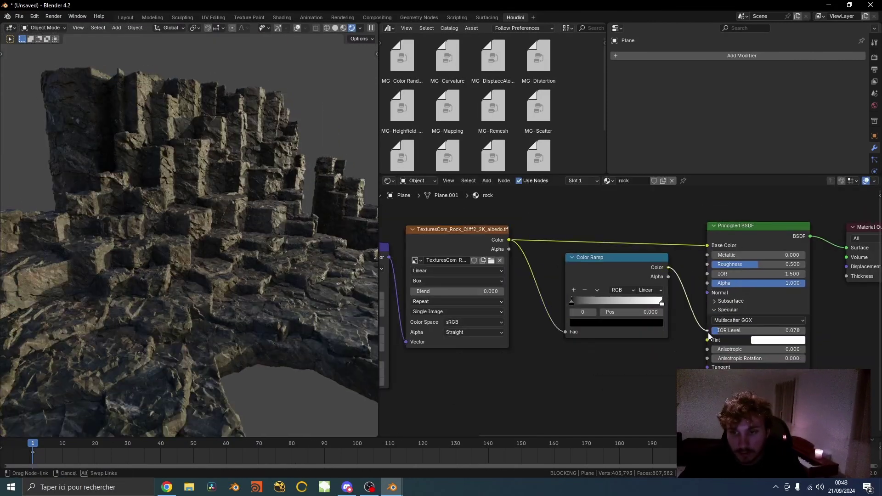
drag(709, 336, 708, 332)
- Tighten the specular Color Ramp by bringing its white stop close to the black one, previewing the ramp on the rock
mouse_move(578, 302)
mouse_down()
mouse_move(593, 304)
mouse_move(570, 299)
mouse_up()
mouse_move(661, 303)
mouse_down()
mouse_move(579, 304)
mouse_move(590, 304)
mouse_up()
drag(576, 302, 575, 302)
ctrl+shift+click(571, 263)
mouse_move(257, 220)
middle_down()
mouse_move(285, 253)
mouse_move(266, 239)
middle_up()
ctrl+shift+click(710, 230)
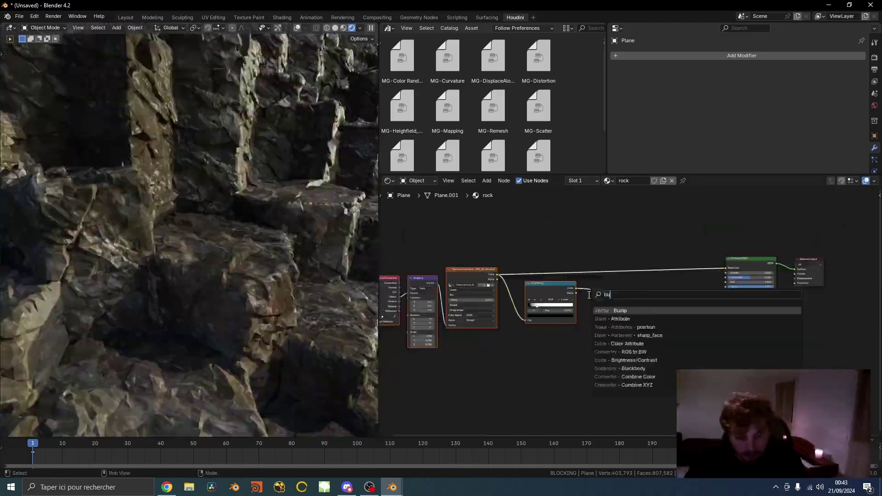
- Add a Bump node driven by the albedo color, preview it, and restore the Principled BSDF output with the bump feeding its Normal
click(620, 309)
click(600, 317)
ctrl+shift+click(600, 317)
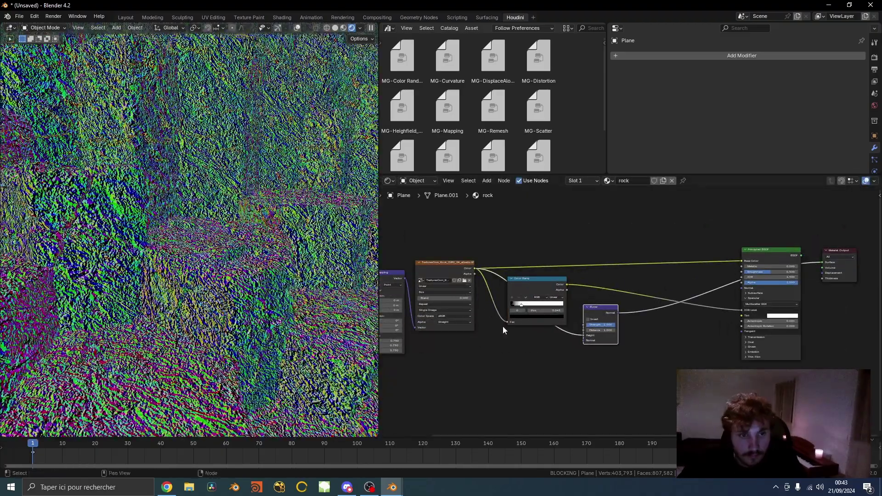
scroll(606, 327, up, 3)
middle_drag(862, 263, 764, 296)
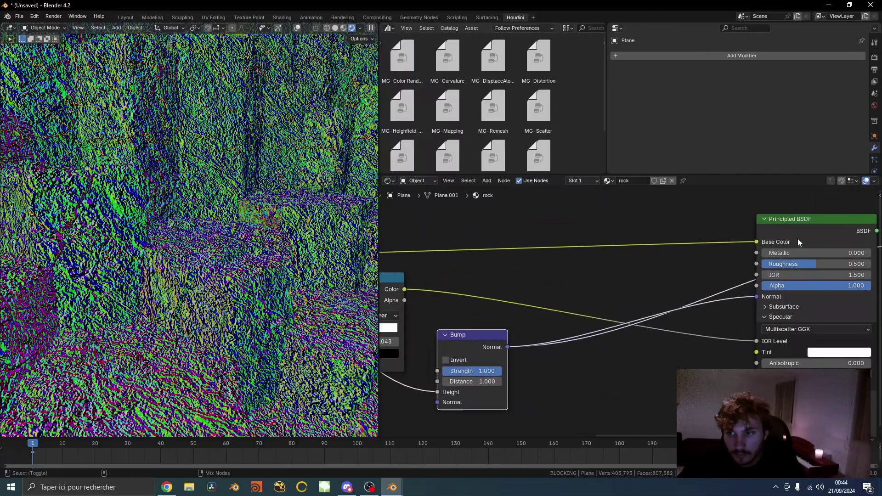
ctrl+shift+click(797, 241)
- Set the Bump node's distance to 0.05 after trying 0.01 and 0.1 on a close view of the rock
scroll(179, 266, down, 5)
middle_drag(177, 275, 249, 240)
scroll(251, 257, up, 5)
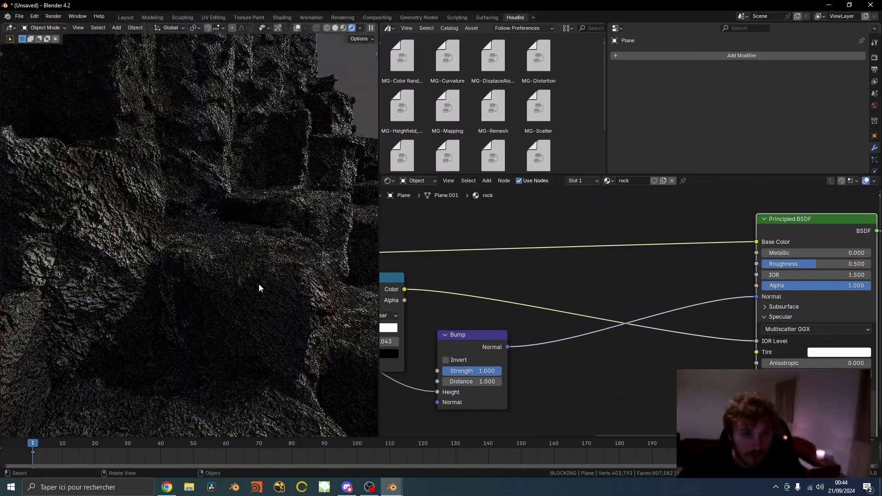
scroll(545, 320, up, 2)
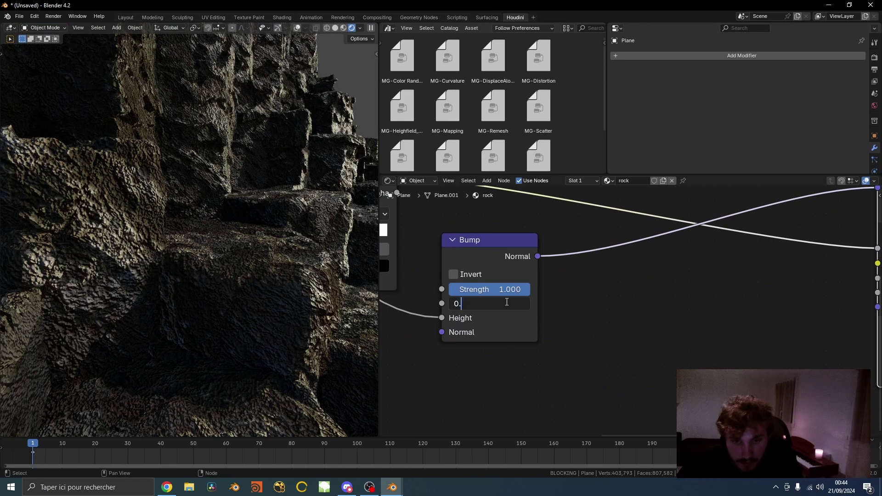
text(01)
key(Return)
key(BackSpace)
text(1)
key(Return)
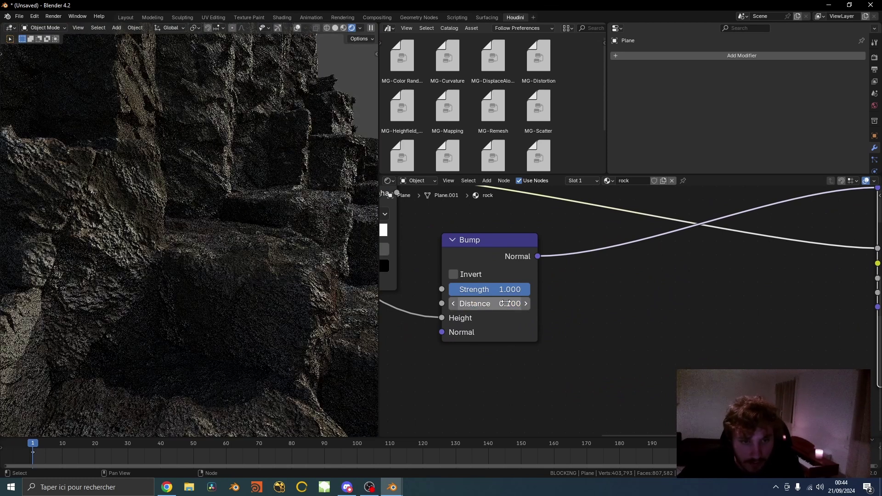
key(Return)
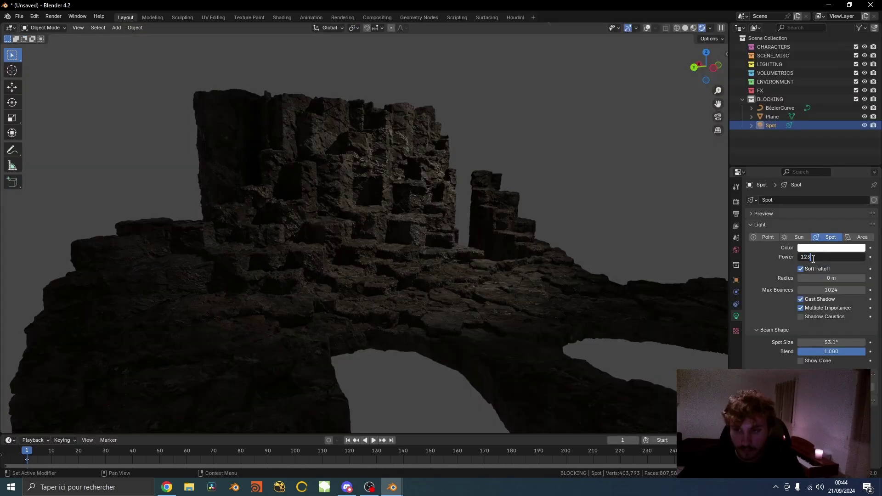
- Set a new power for the spot light and check the lighting on the rock formation
key(Return)
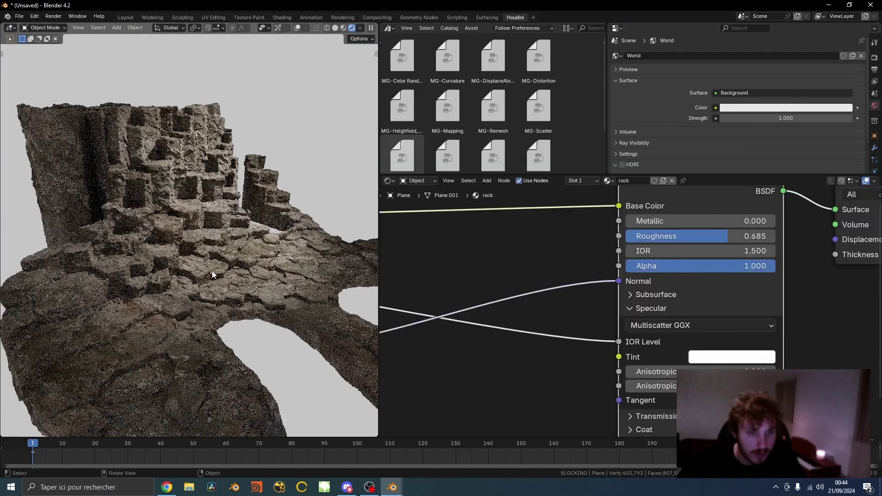
middle_drag(212, 275, 198, 282)
scroll(735, 299, down, 10)
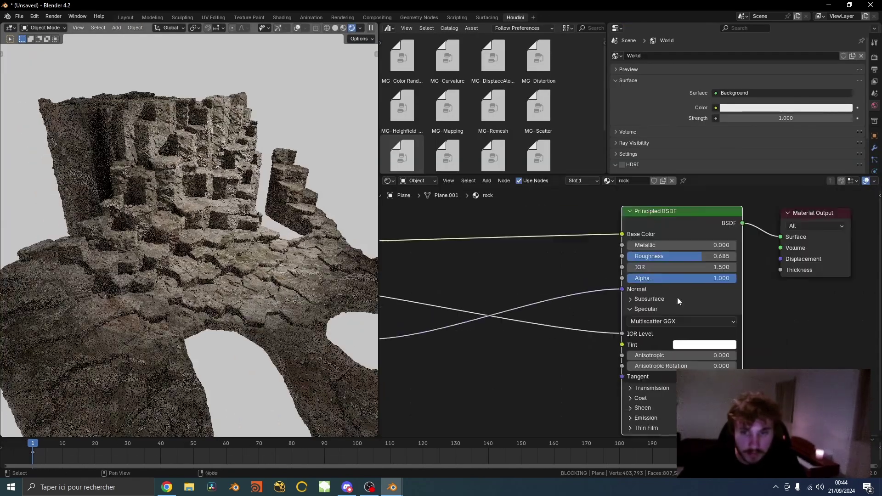
- Add a second Image Texture, load the TCom_MoistureNoise2_Dense1 4K image from RandomTextures sorted by Modified Date, and preview it
middle_drag(632, 327, 692, 367)
key(shift+a)
text(im)
key(Return)
click(519, 252)
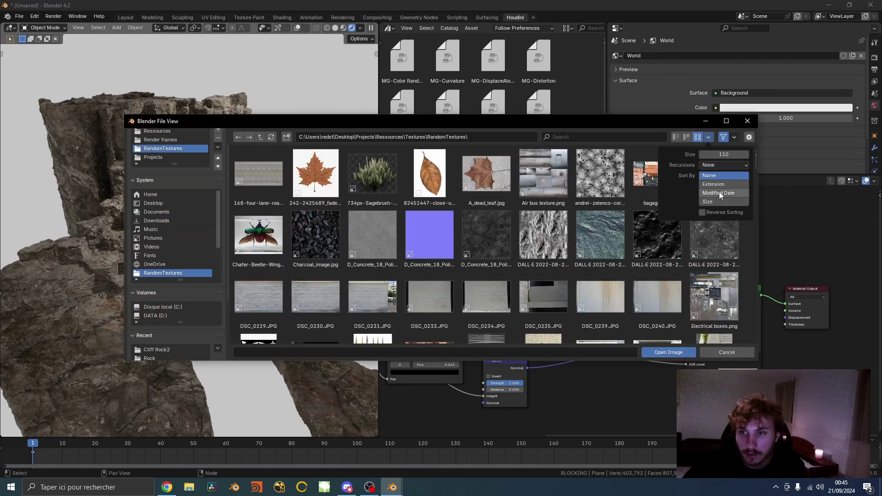
click(719, 194)
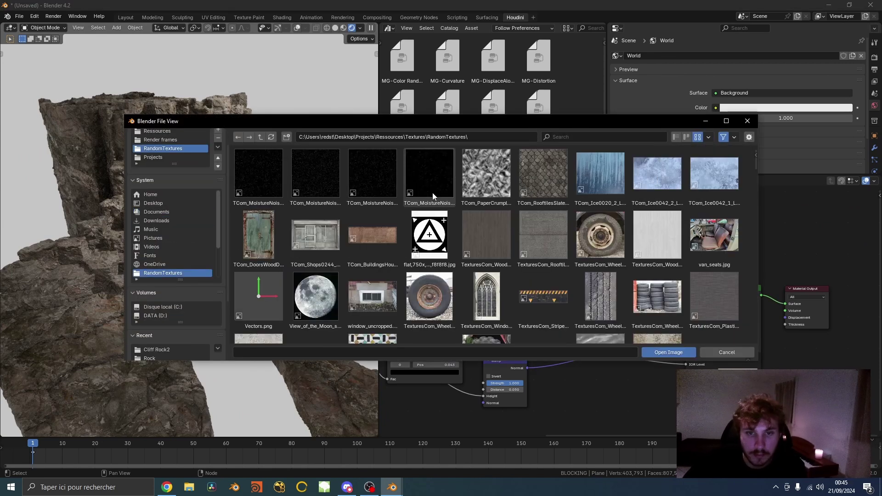
click(691, 353)
ctrl+shift+click(511, 236)
- Give the moisture noise texture Object-coordinate mapping and Box projection, and reposition its three nodes above the albedo nodes
scroll(517, 237, down, 2)
middle_drag(517, 237, 642, 303)
drag(642, 303, 564, 262)
key(ctrl+t)
drag(609, 229, 589, 241)
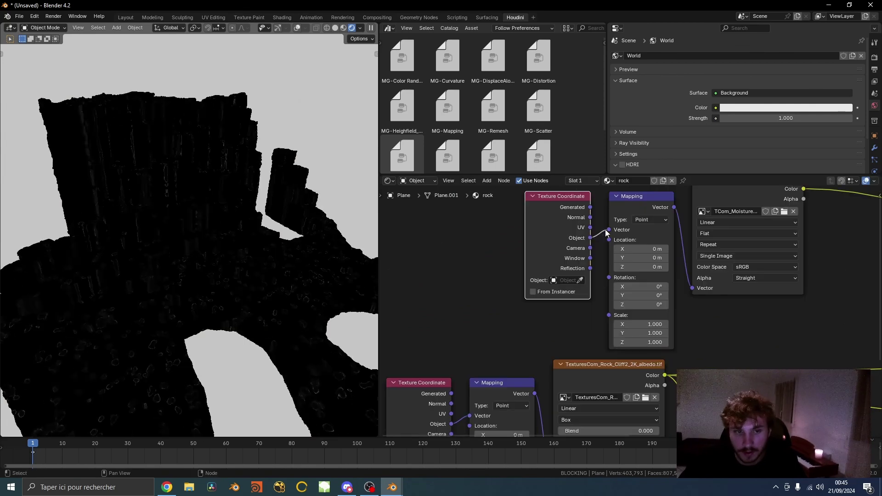
middle_drag(202, 248, 223, 256)
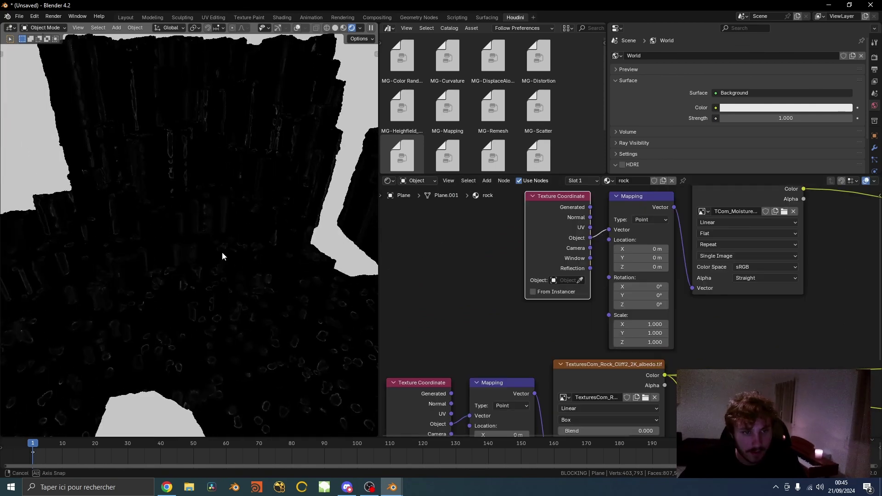
drag(520, 202, 730, 296)
key(g)
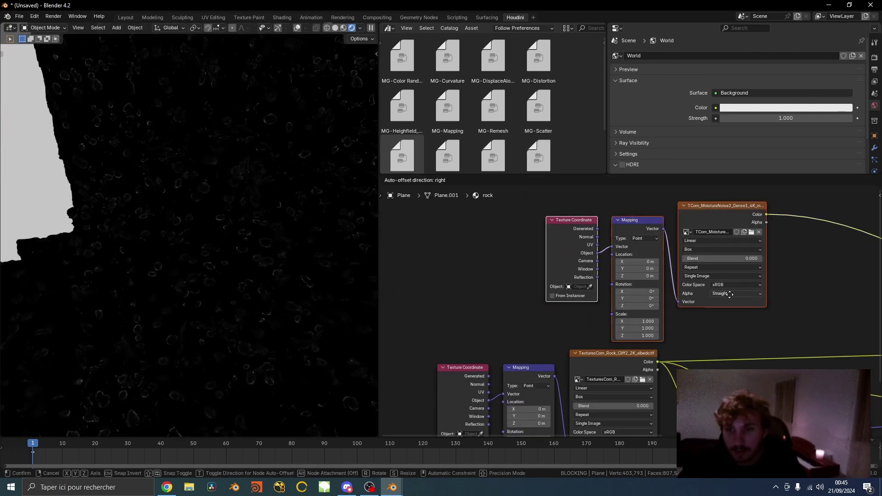
click(631, 295)
- Set the moisture noise mapping scale to 0.2 on all axes
middle_drag(727, 263, 677, 278)
scroll(676, 278, up, 2)
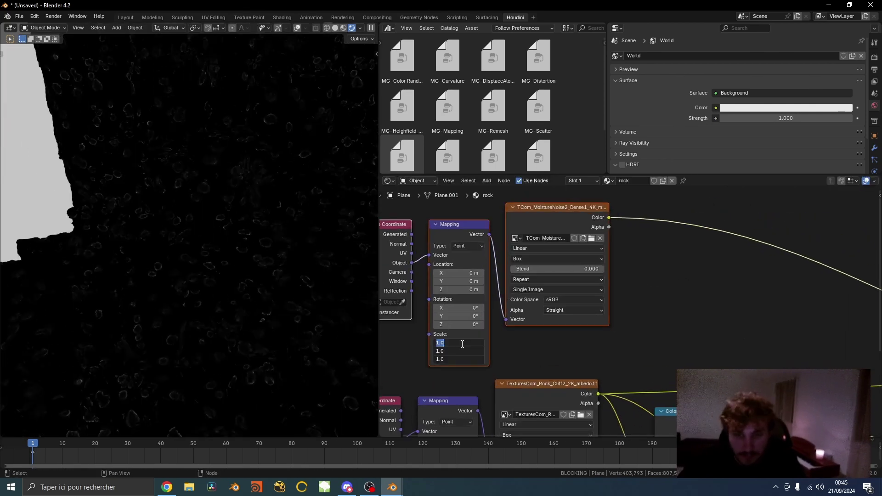
scroll(287, 262, down, 7)
middle_drag(287, 262, 264, 278)
- Insert a Color Ramp after the moisture noise texture and move its white stop to 0.014
middle_drag(645, 222, 601, 240)
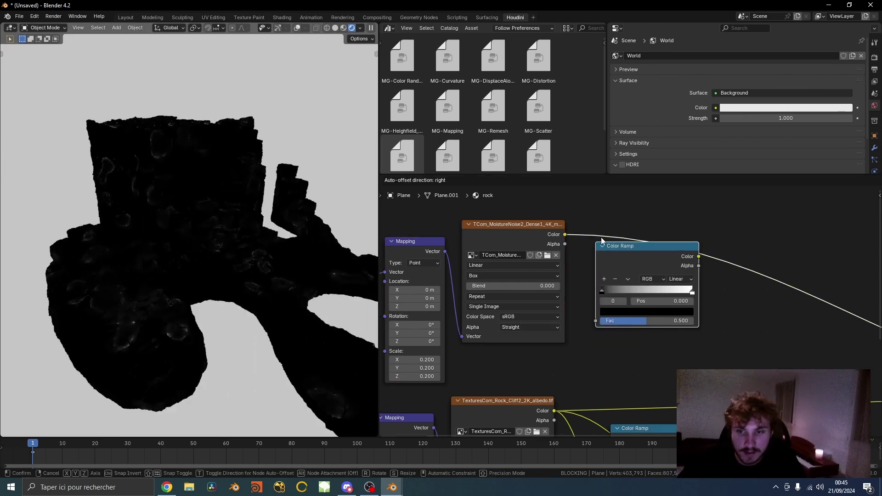
click(608, 222)
drag(698, 272, 618, 272)
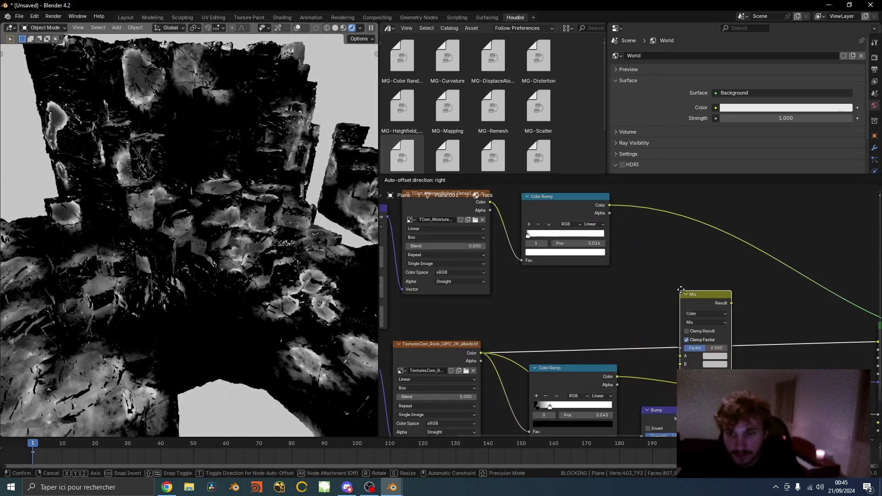
- Insert a color Mix node between the albedo and Base Color, with the moisture noise Color Ramp driving its Factor
click(682, 290)
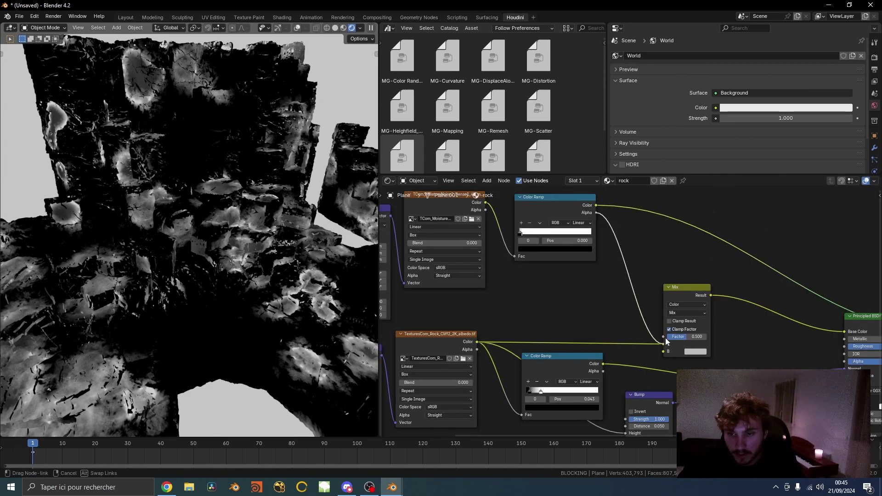
drag(667, 341, 663, 337)
scroll(672, 340, up, 1)
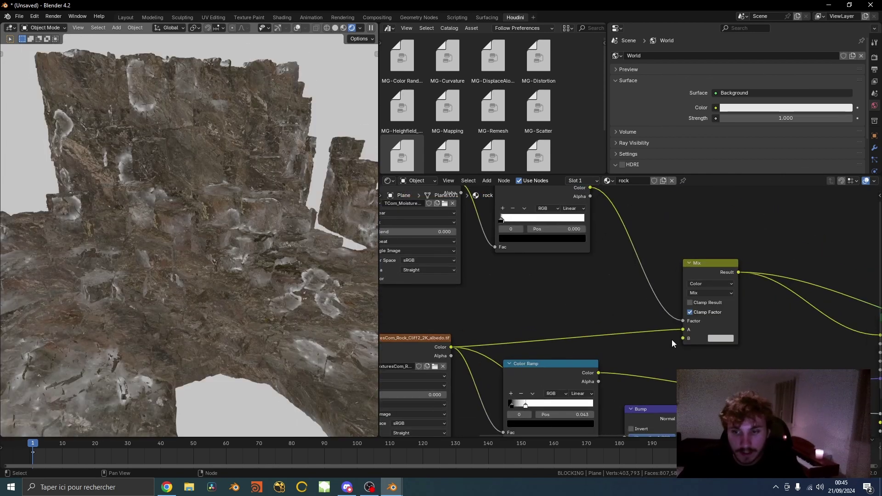
- Add an Image Texture to the Mix node's B input and load TexturesCom_Grungemaps0094_2_L.jpg from RandomTextures
key(Return)
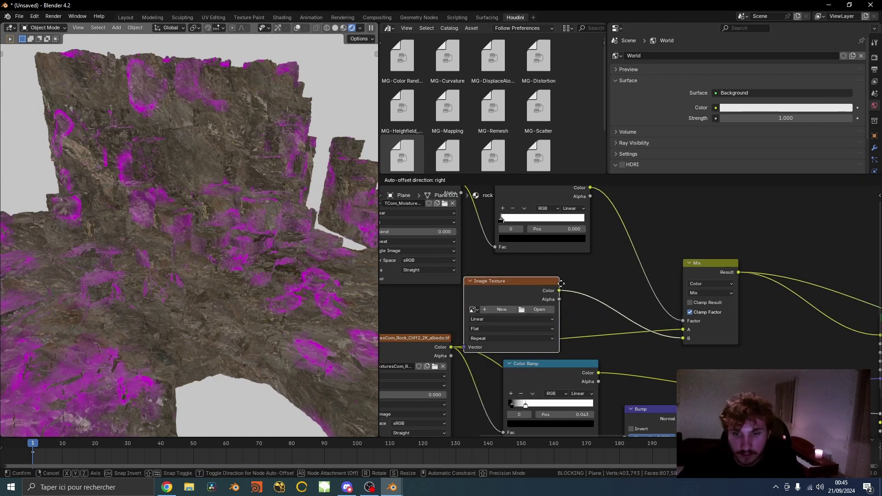
click(545, 316)
click(163, 280)
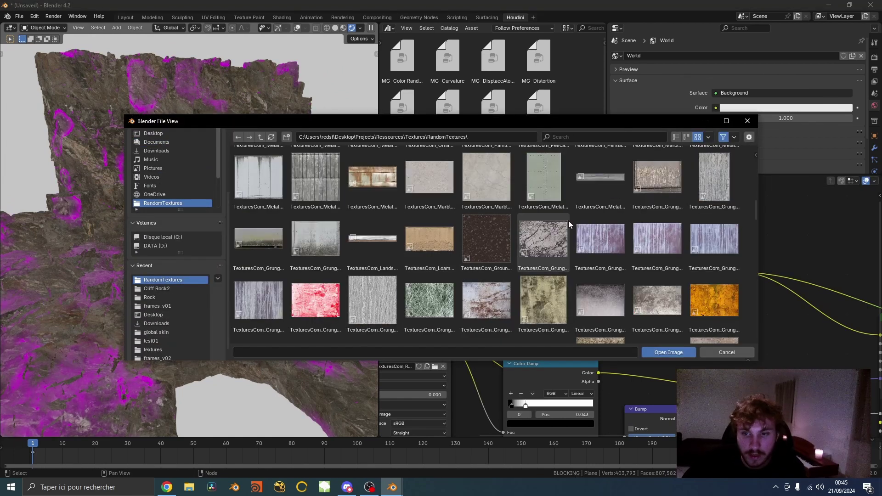
scroll(662, 222, down, 2)
click(266, 259)
scroll(517, 288, down, 6)
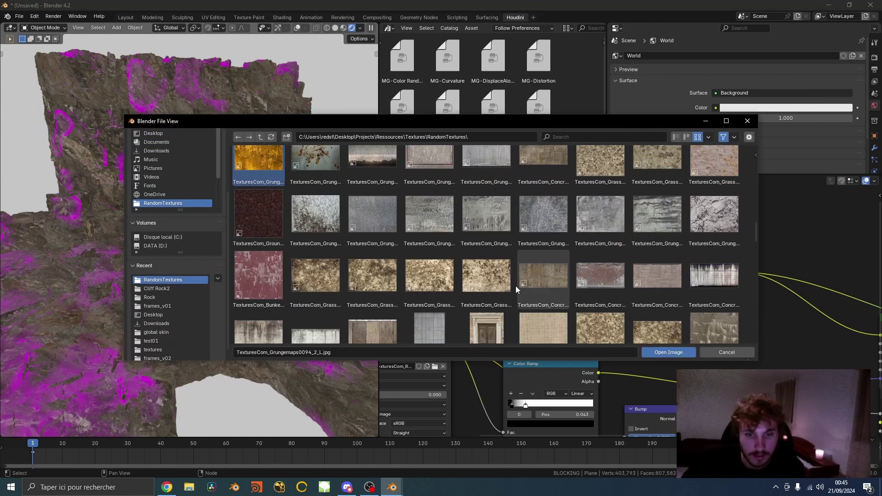
scroll(518, 288, up, 3)
click(670, 354)
- Preview the grunge texture and give it Object-coordinate mapping with Box projection
ctrl+shift+click(552, 287)
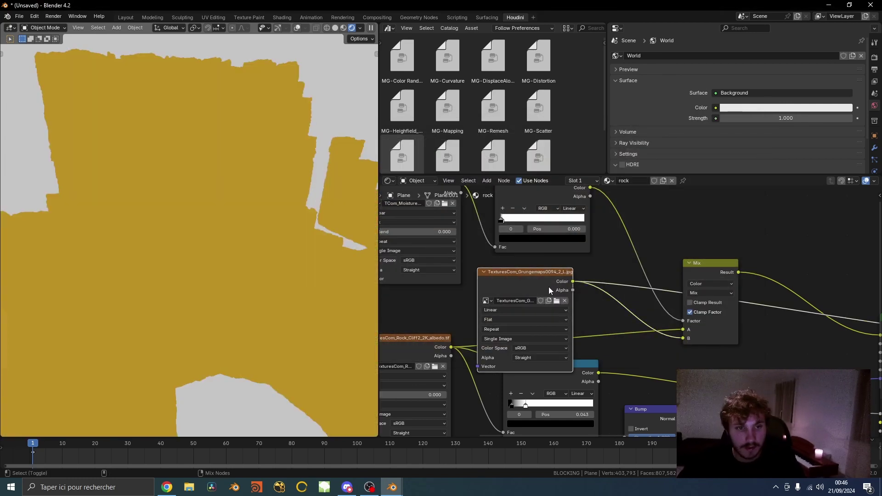
key(ctrl+g)
key(ctrl+z)
click(577, 305)
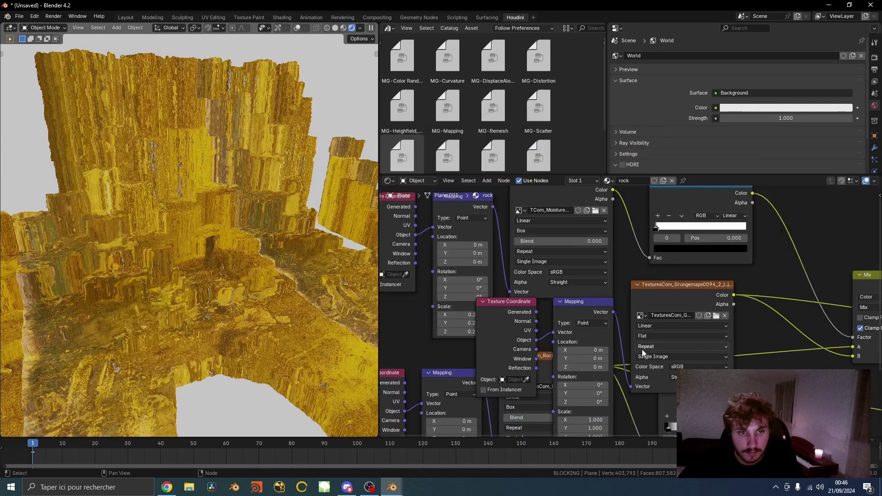
scroll(678, 337, up, 2)
click(622, 344)
ctrl+scroll(635, 343, right, 6)
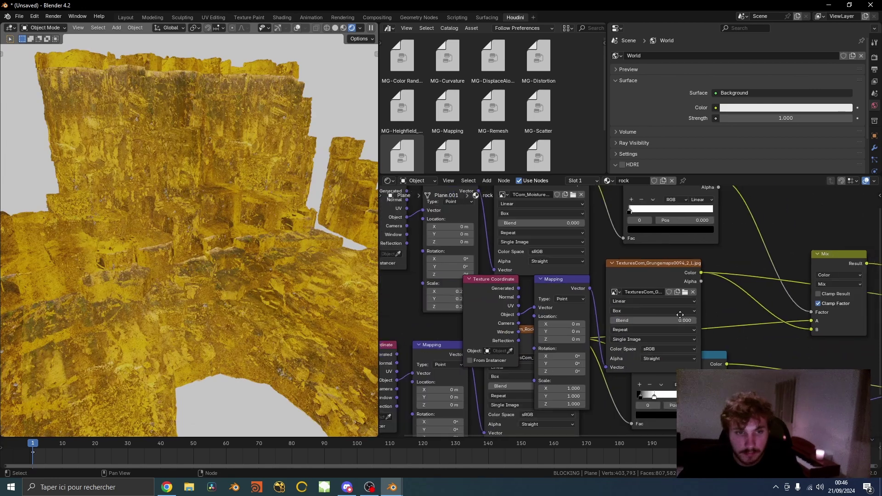
- Preview the Mix node's output and examine how the grunge patches blend over the rock
scroll(680, 299, down, 2)
scroll(634, 284, down, 1)
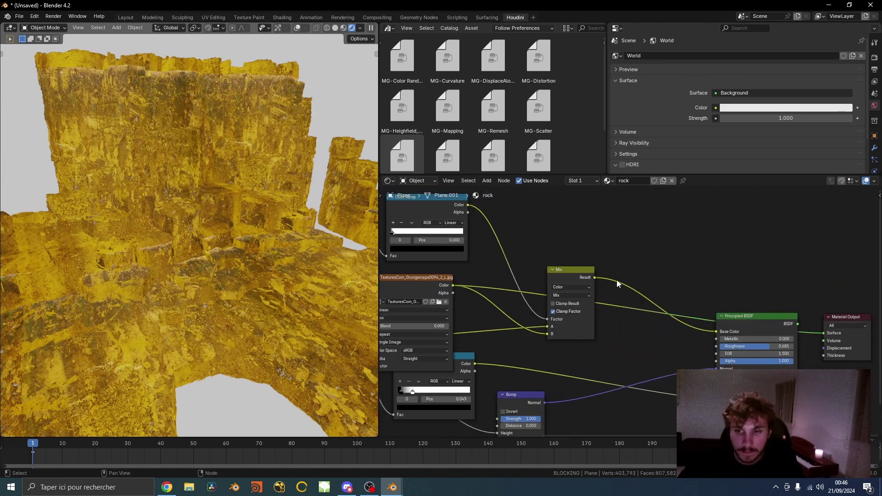
ctrl+shift+click(569, 268)
middle_drag(294, 243, 251, 255)
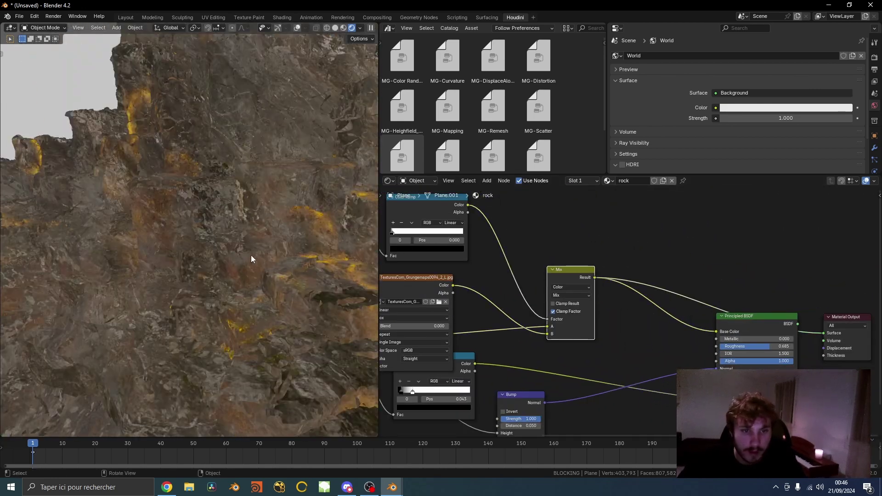
scroll(756, 348, down, 1)
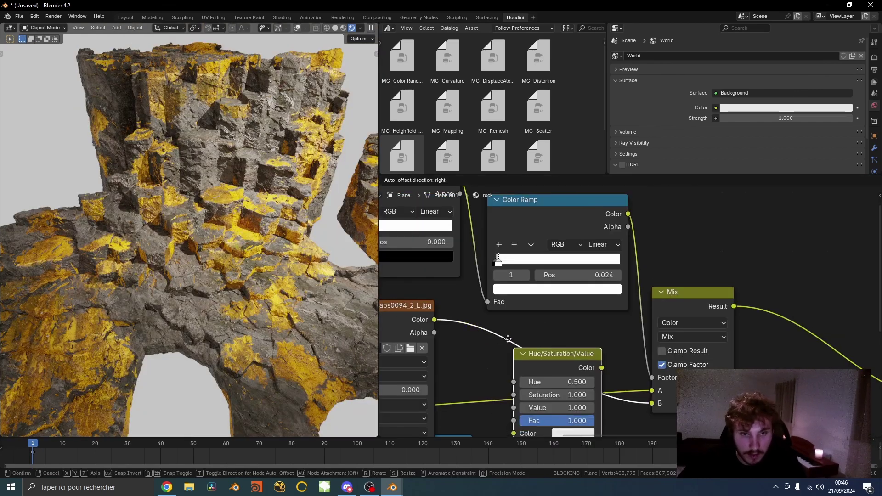
- Color-correct the grunge texture with two Hue/Saturation/Value nodes: saturation 0.7 on the first, saturation and value 2.0 on the second, masked by a Color Ramp
click(508, 338)
drag(569, 361, 561, 360)
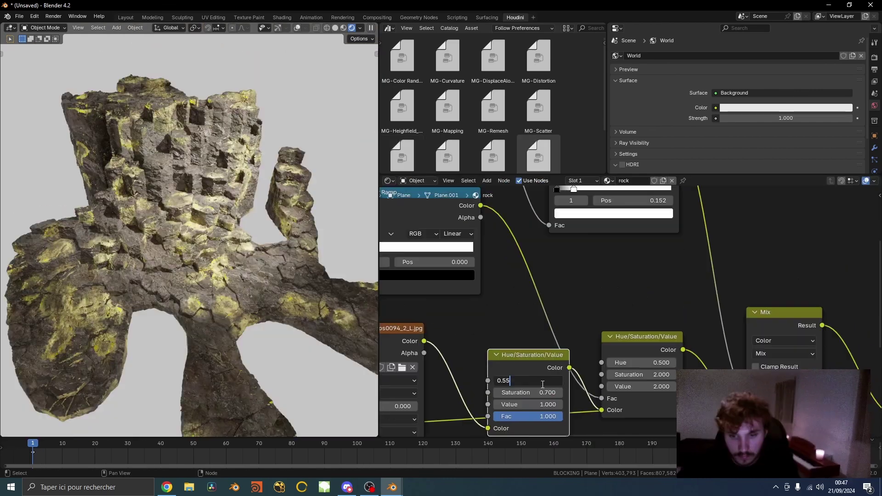
key(Return)
key(BackSpace)
- Insert a second Bump node between the existing Bump node and the Principled BSDF's Normal input
scroll(611, 390, down, 5)
middle_drag(657, 391, 597, 315)
key(shift+a)
click(608, 317)
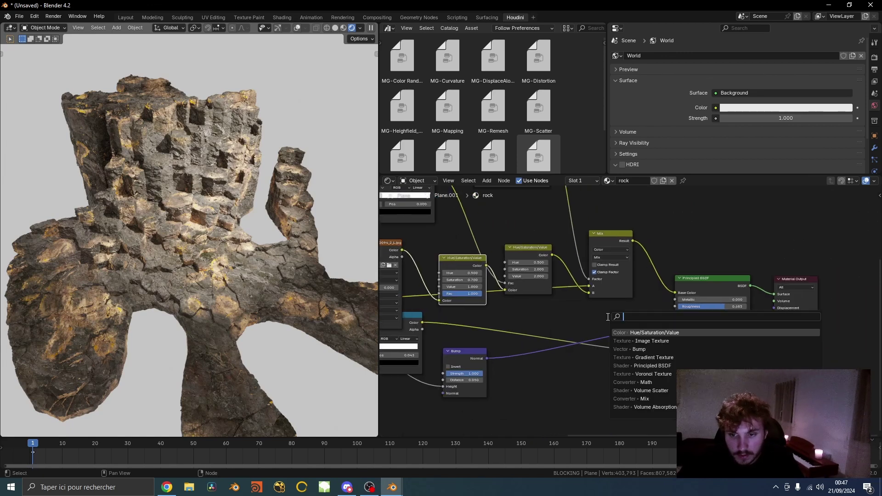
key(Return)
click(608, 317)
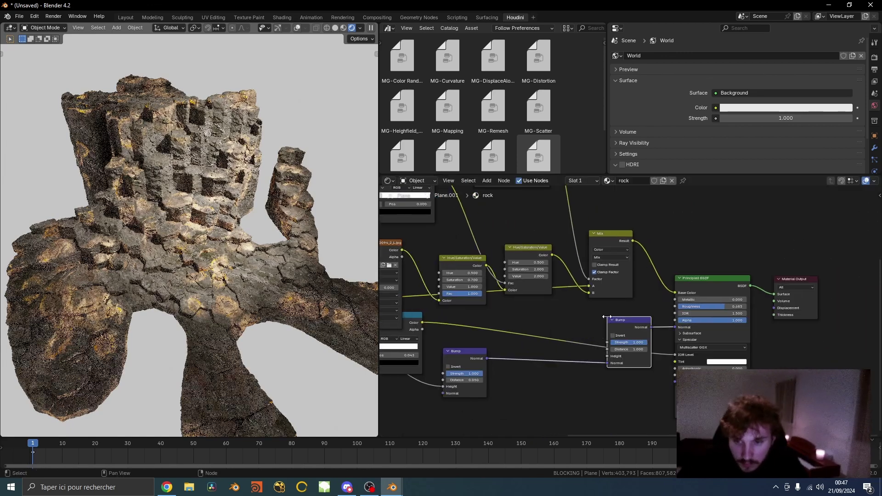
- Feed the new Bump node's Height from the Color Ramp that also drives the Mix node's mask ramp
scroll(602, 308, down, 3)
middle_drag(552, 221, 596, 264)
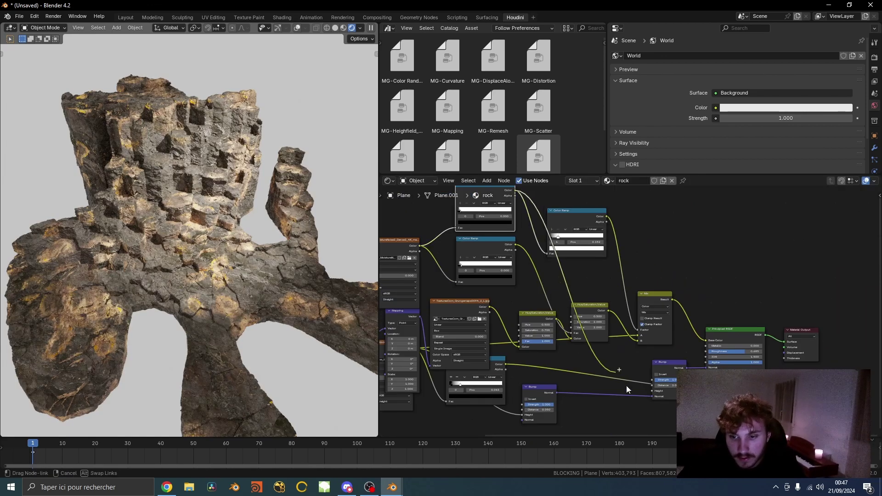
drag(627, 386, 653, 394)
- Set the new Bump node's Distance to 0.05 and check the added relief on the rock up close
scroll(268, 286, up, 5)
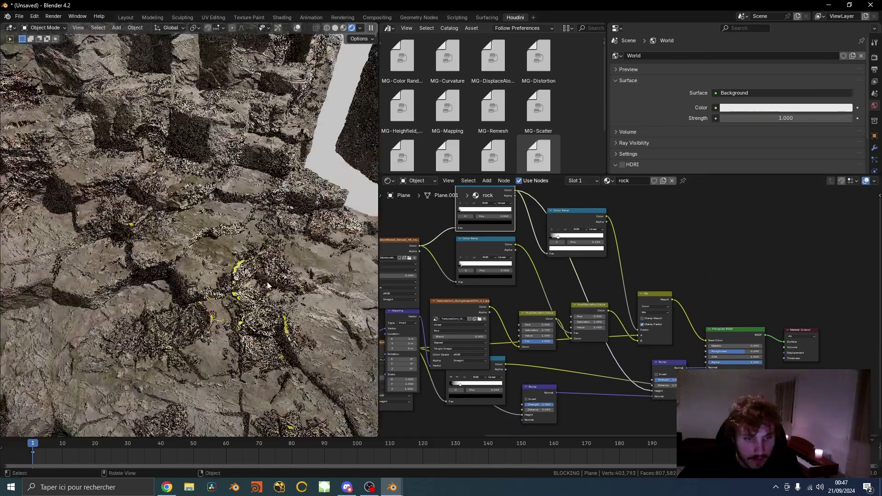
middle_drag(268, 286, 289, 258)
middle_drag(694, 380, 644, 338)
scroll(644, 339, up, 8)
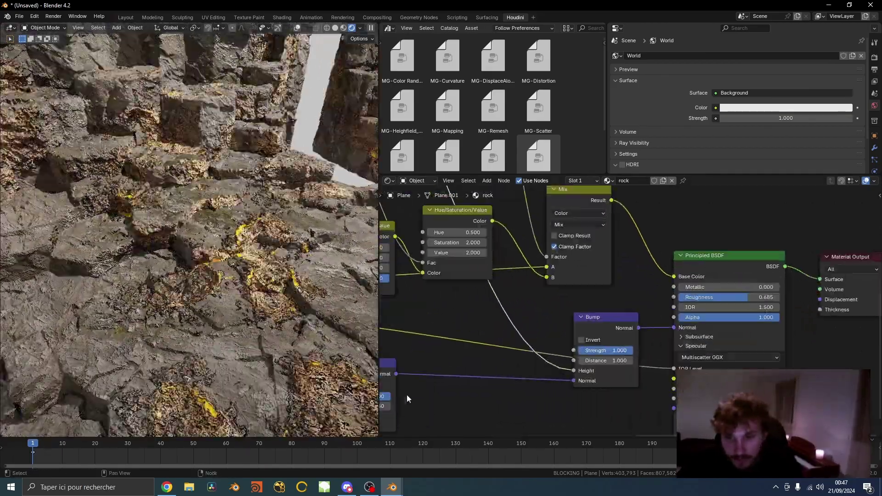
middle_drag(408, 399, 504, 341)
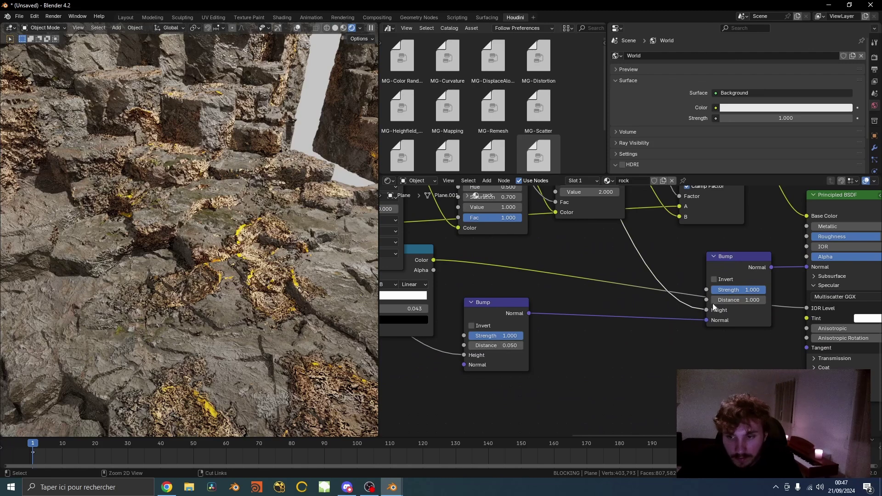
middle_drag(239, 248, 255, 239)
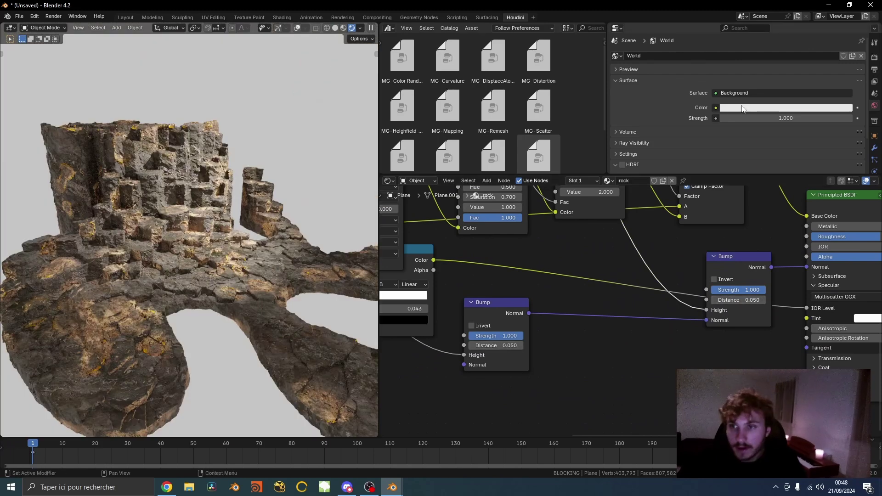
- Brighten the World background color to white and check the rock formation's overall look
click(814, 108)
drag(845, 172, 807, 118)
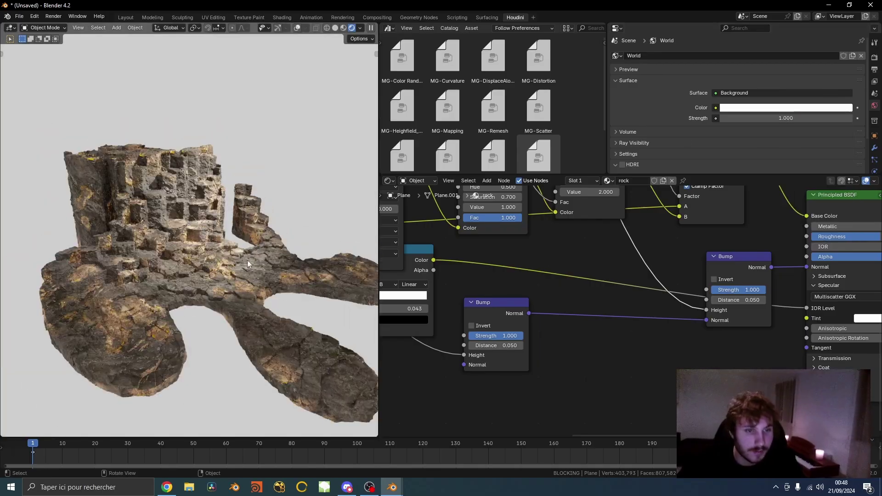
scroll(557, 317, down, 2)
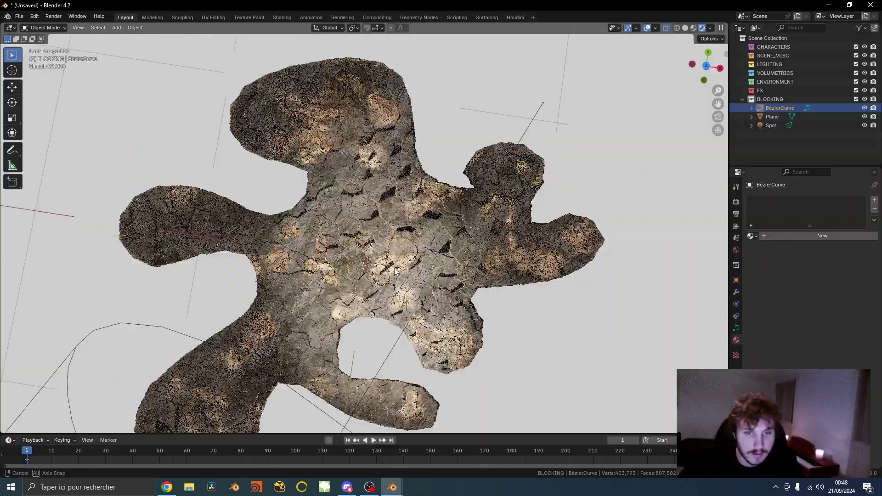
- In the Layout workspace, select the rock mesh, show its modifiers and view the whole formation
click(404, 248)
middle_drag(396, 271, 438, 241)
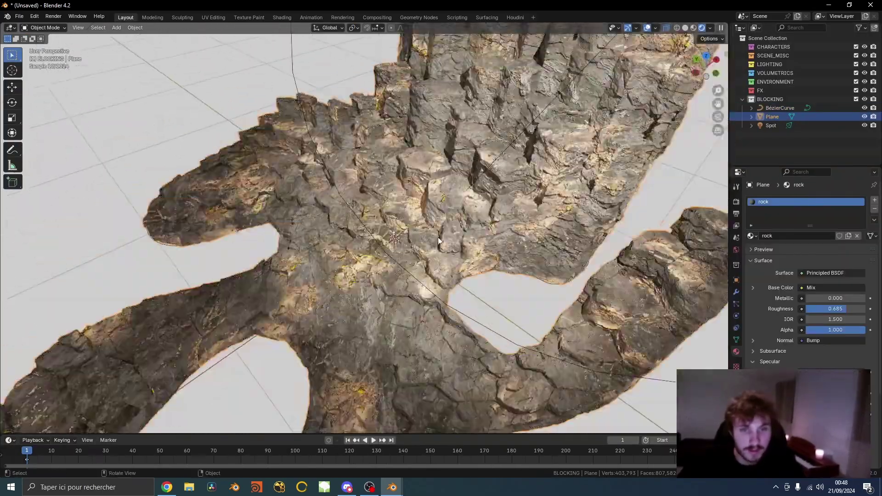
click(737, 291)
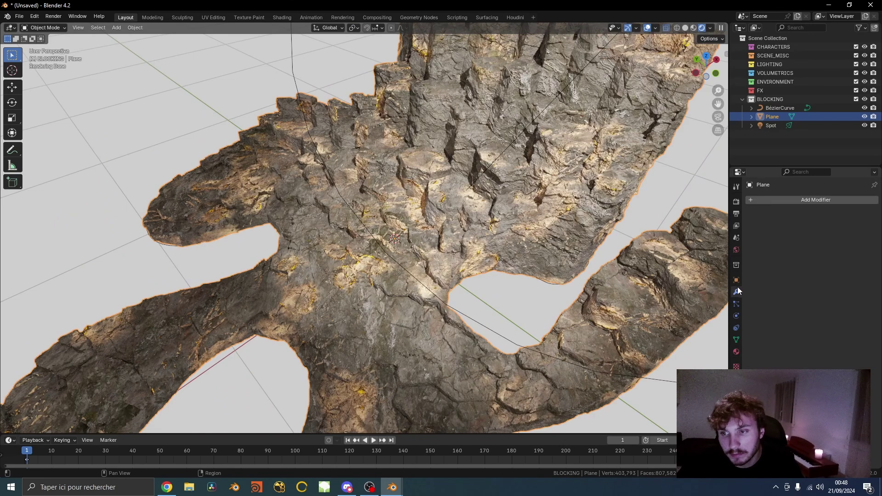
scroll(426, 163, down, 4)
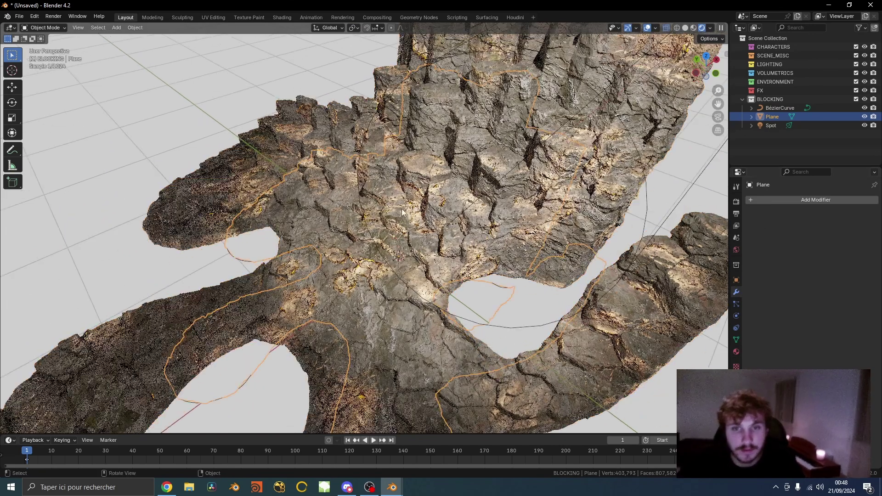
middle_drag(425, 164, 452, 165)
- Add a 2 m plane, move it about -0.45 m in X and 1.46 m in Y, and give it the rock-generating Geometry Nodes modifier
key(shift+a)
mouse_move(259, 215)
click(328, 211)
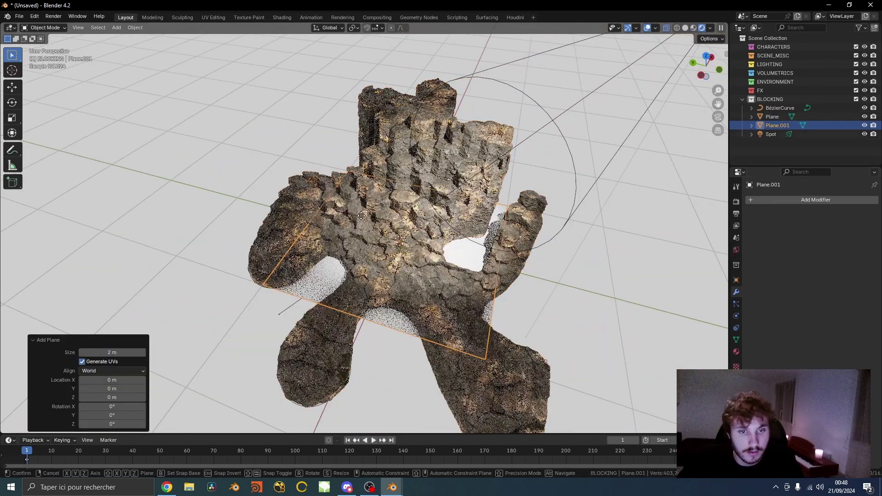
key(g)
click(184, 207)
click(768, 202)
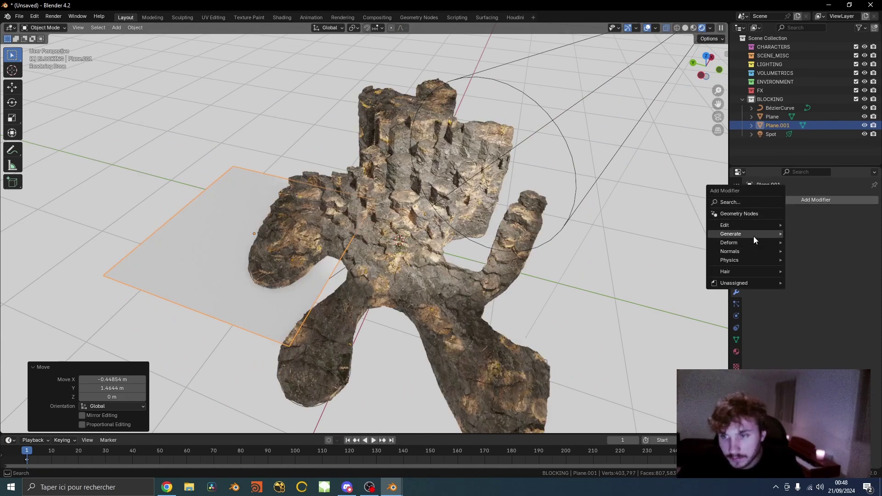
mouse_move(743, 284)
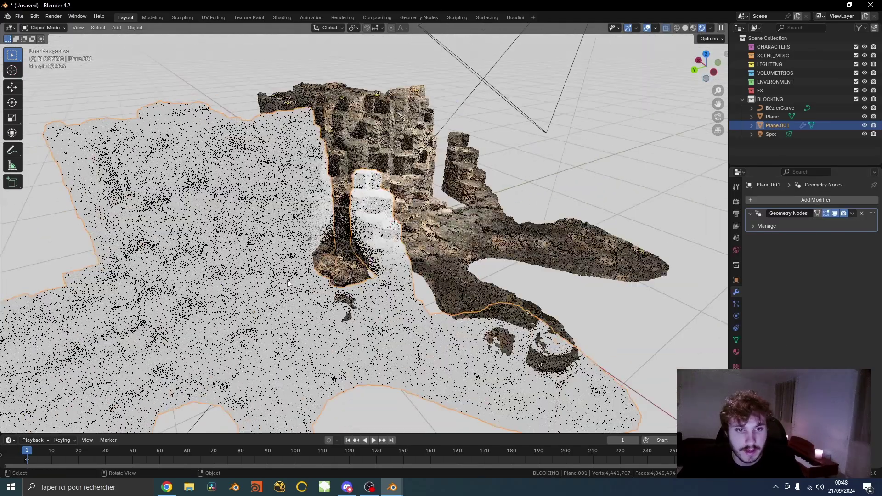
- Delete the untextured test rock generated from the new plane
key(x)
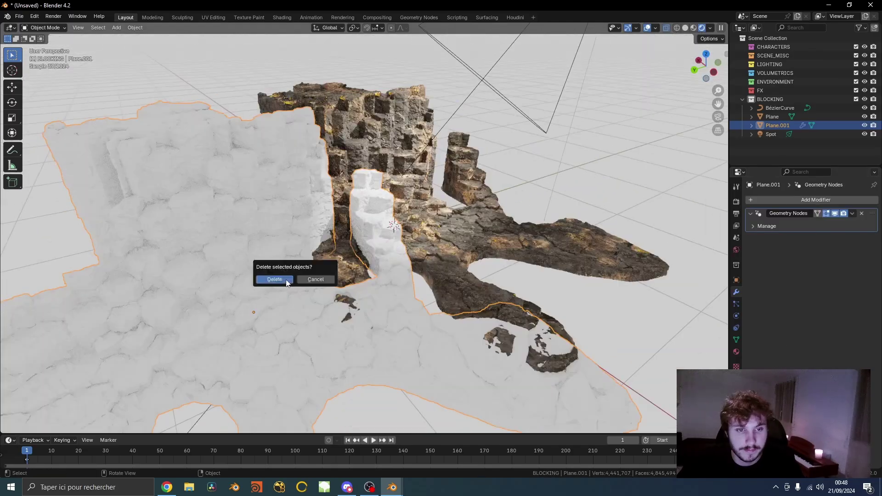